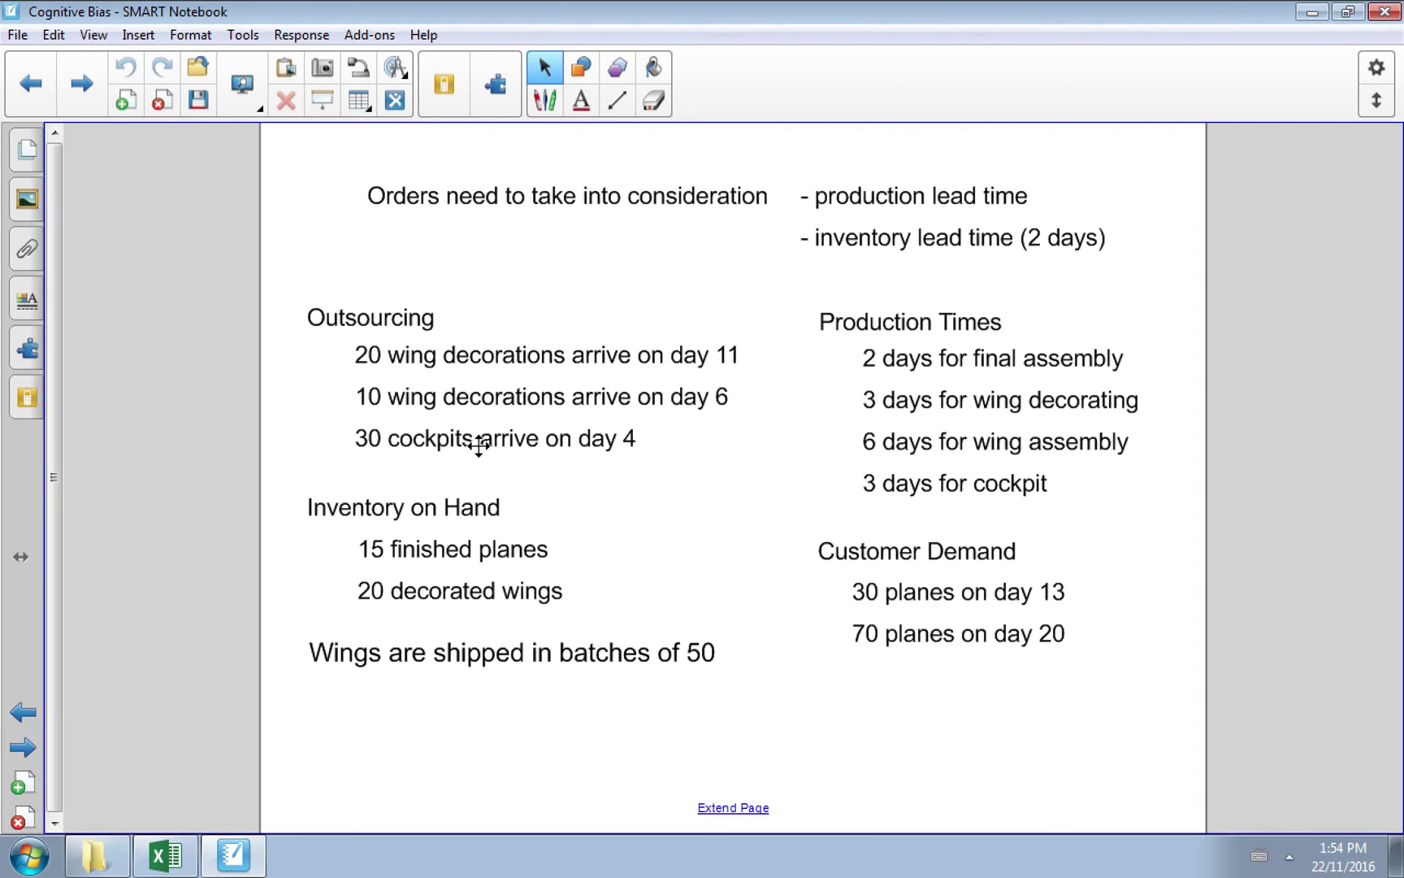
# Switch to Excel and enter the Final Product demand: 30 on day 13 and 70 on day 20
pyautogui.click(162, 855)
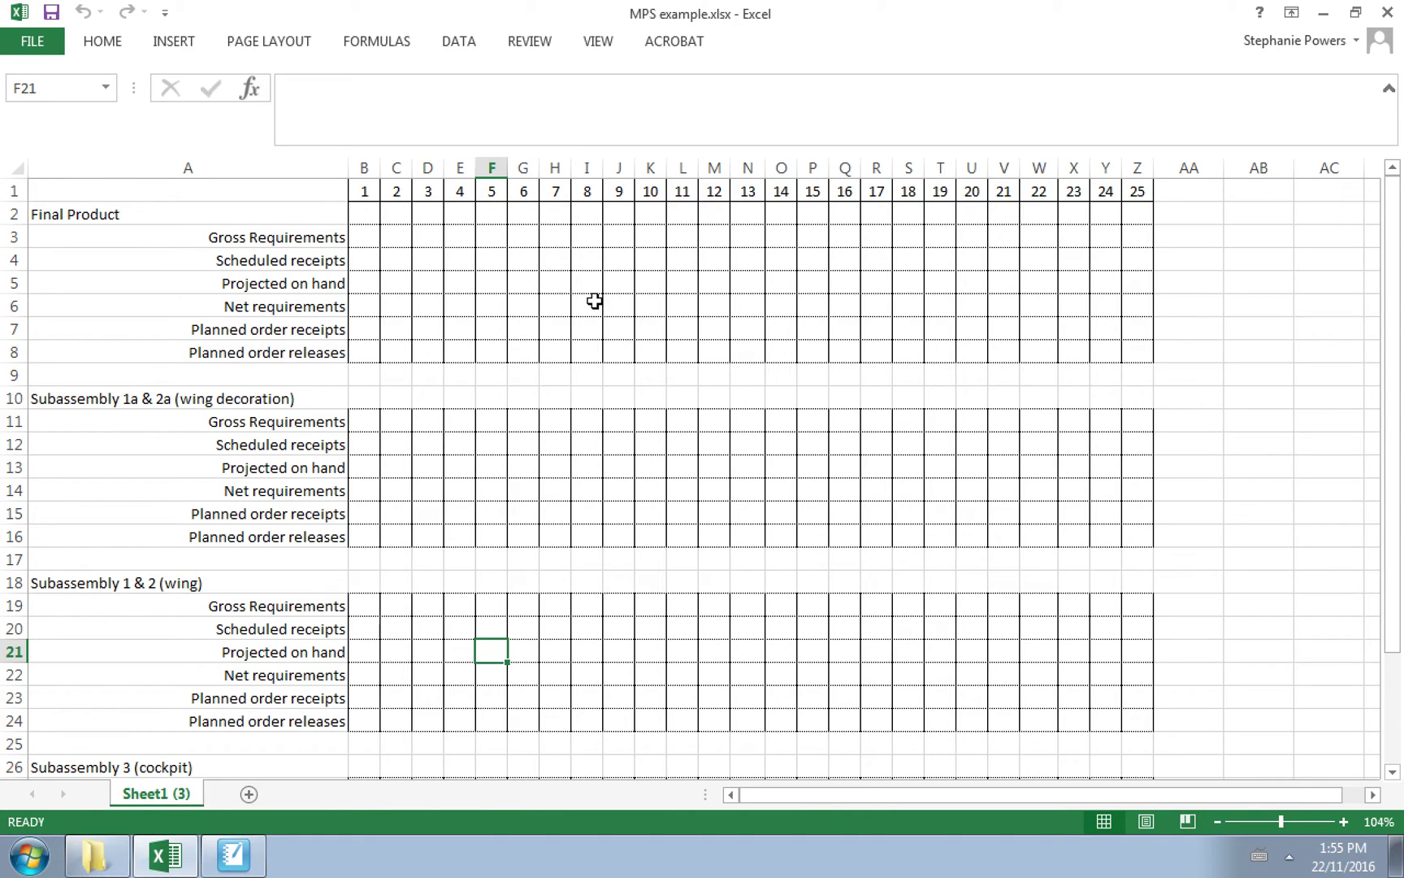
pyautogui.click(749, 213)
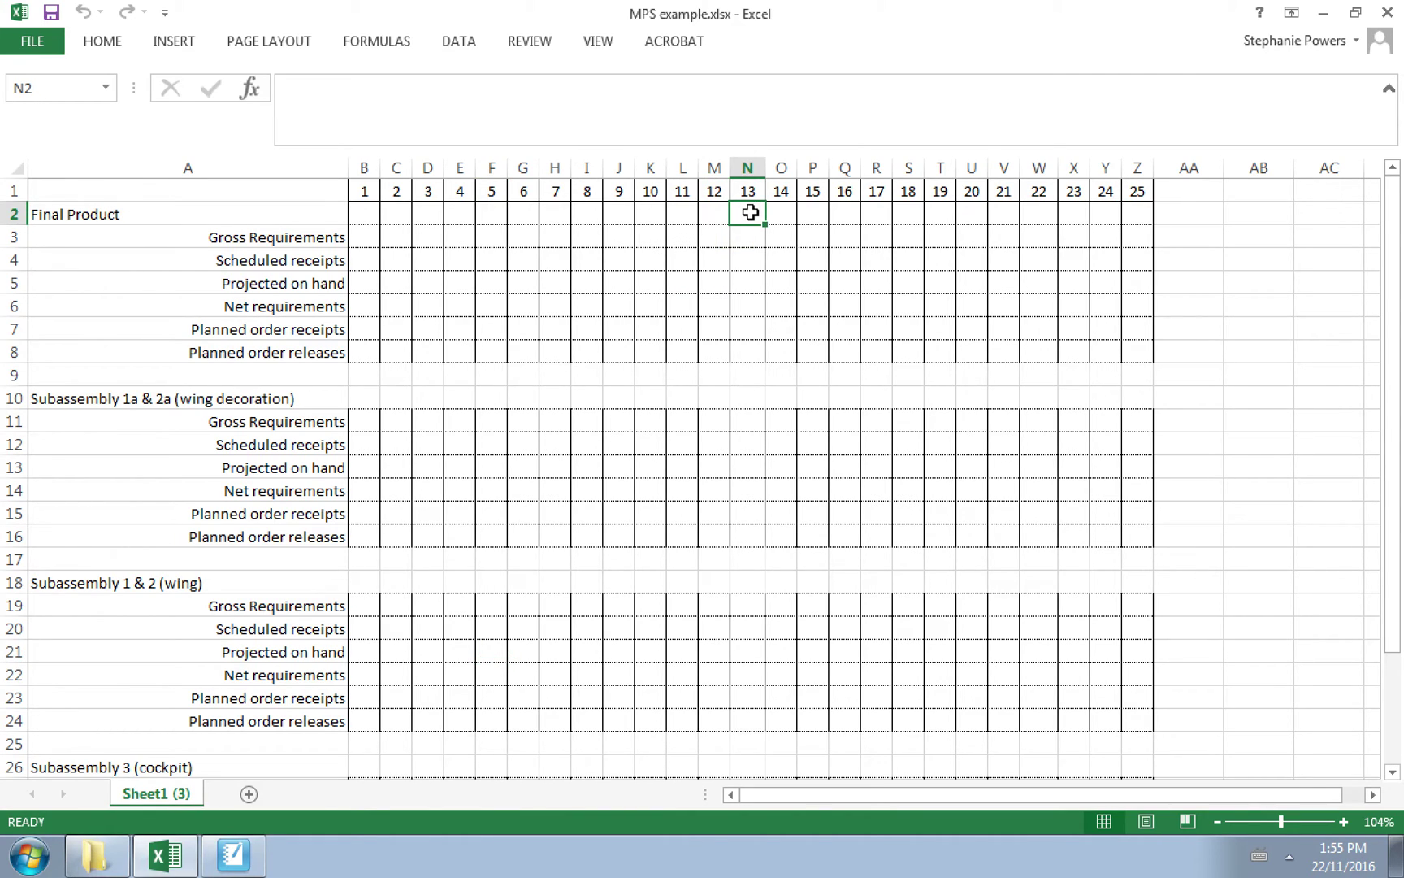
pyautogui.write('30')
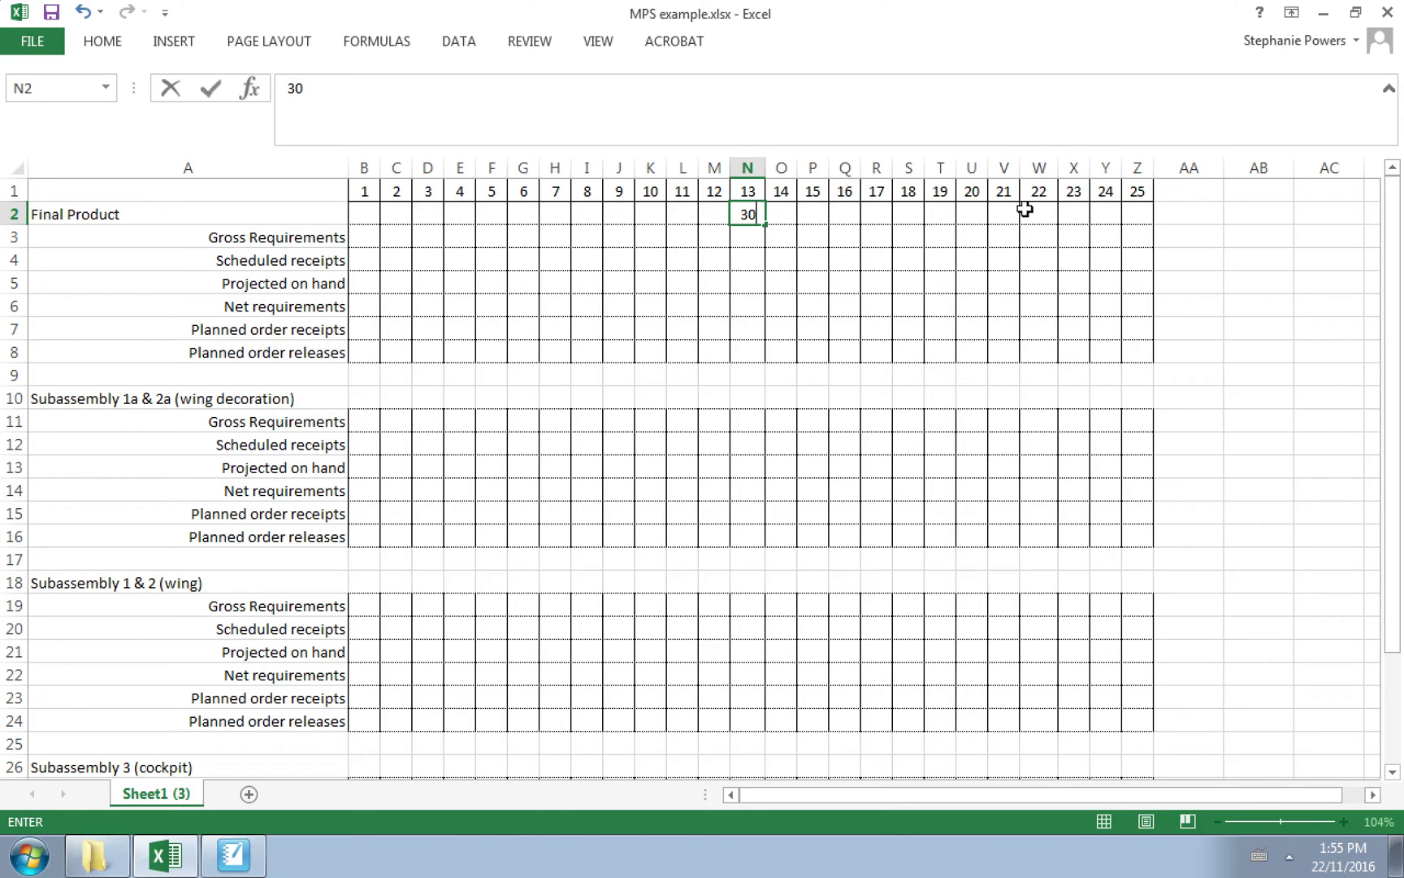
pyautogui.click(976, 210)
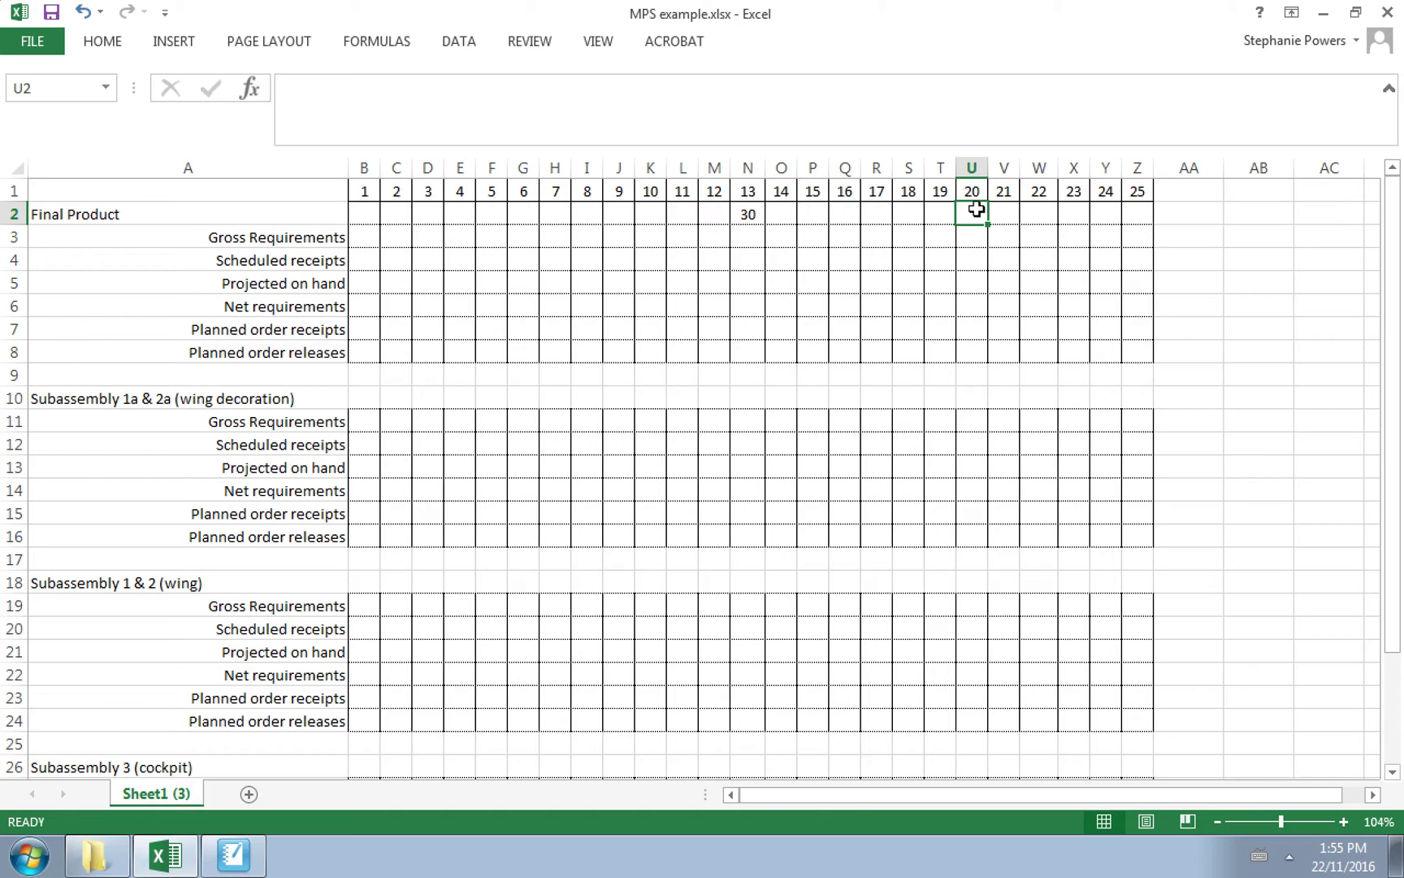
pyautogui.write('70')
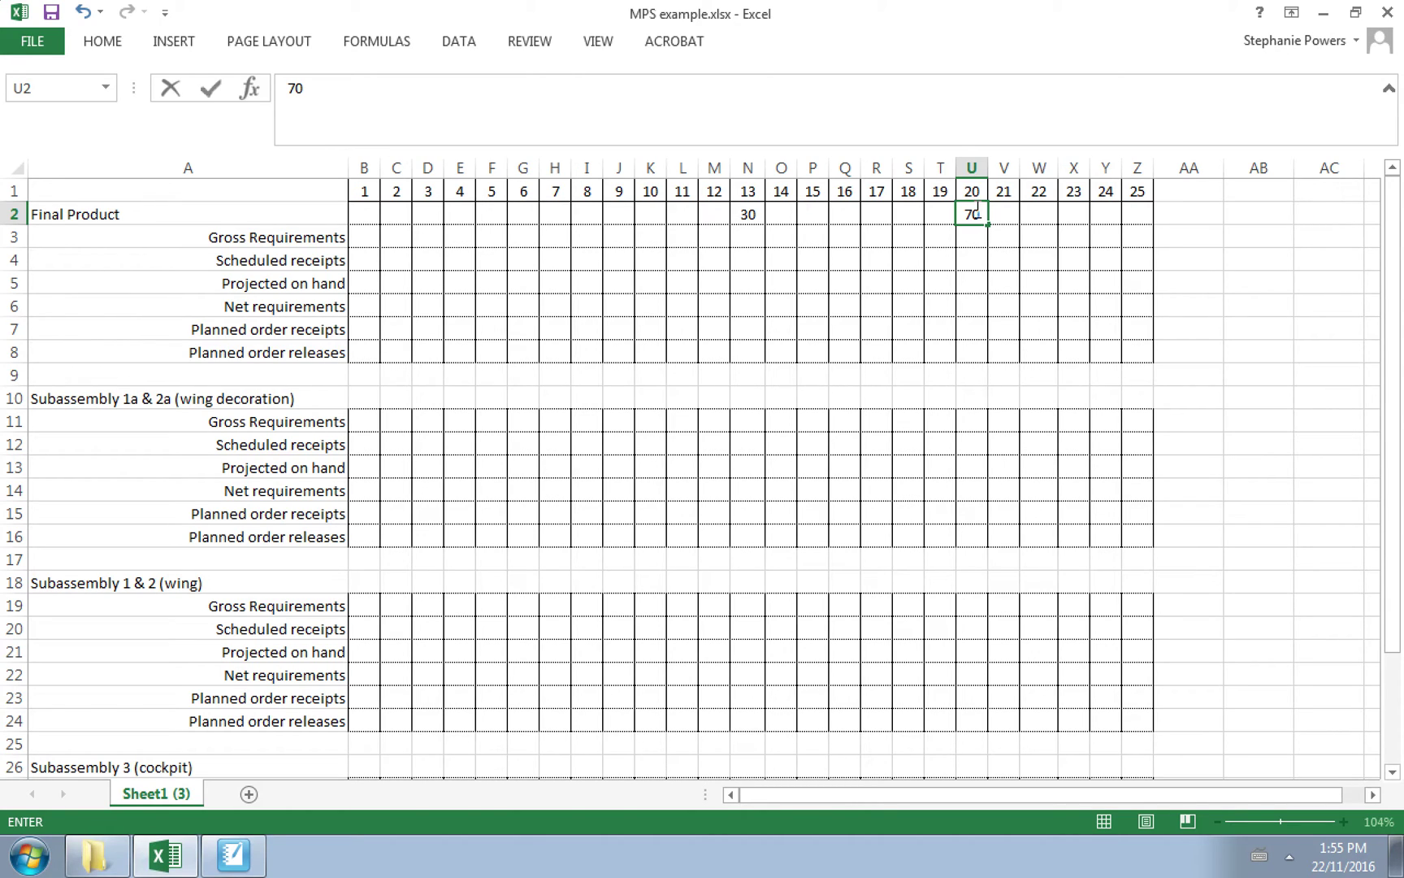
# Check the finished-plane inventory in SMART Notebook and enter 15 as the Final Product's projected on hand for days 1 to 3 in Excel
pyautogui.click(233, 855)
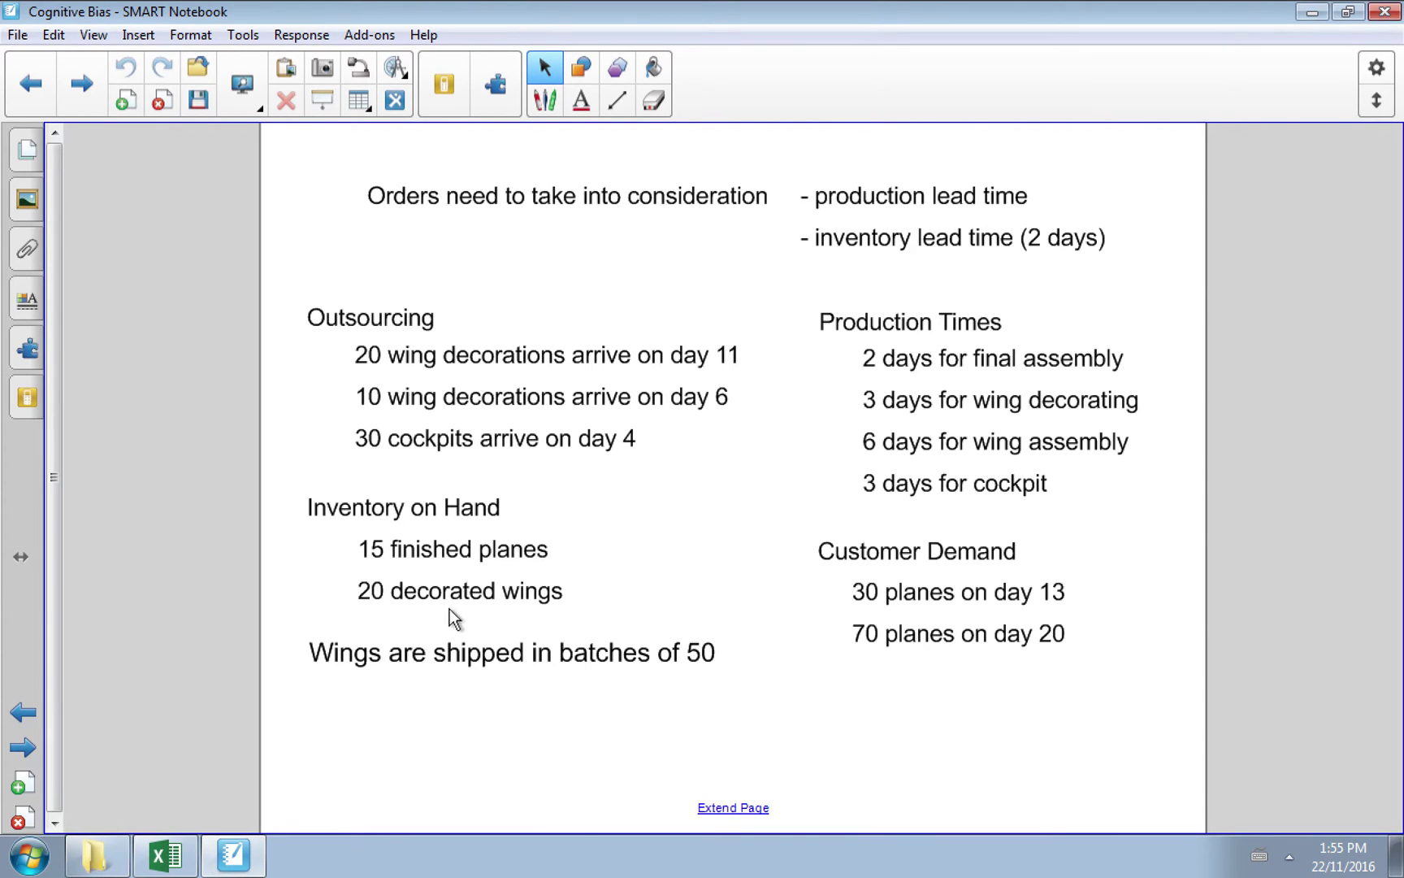
pyautogui.click(173, 857)
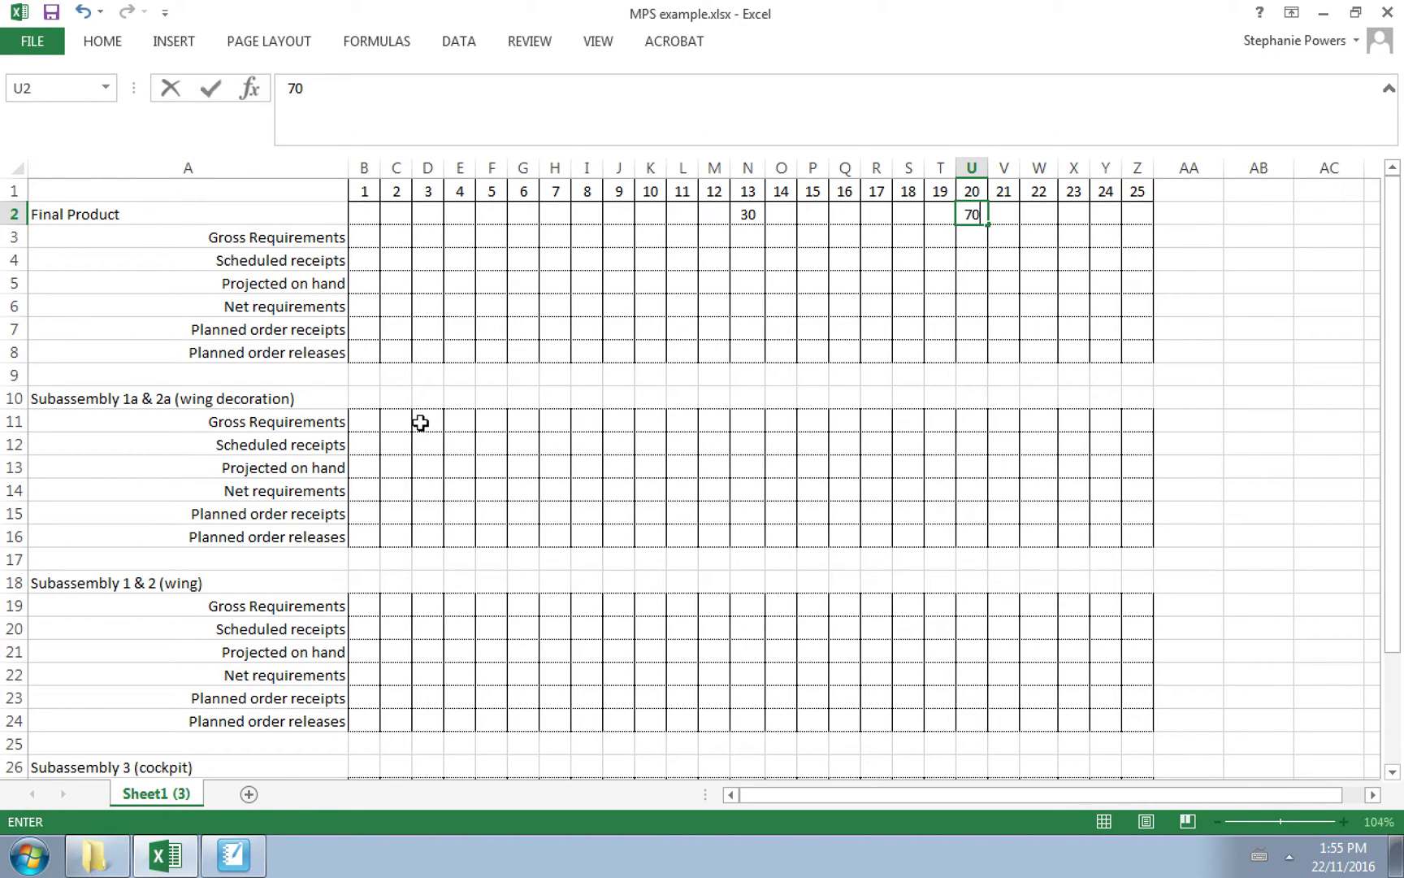
pyautogui.click(373, 282)
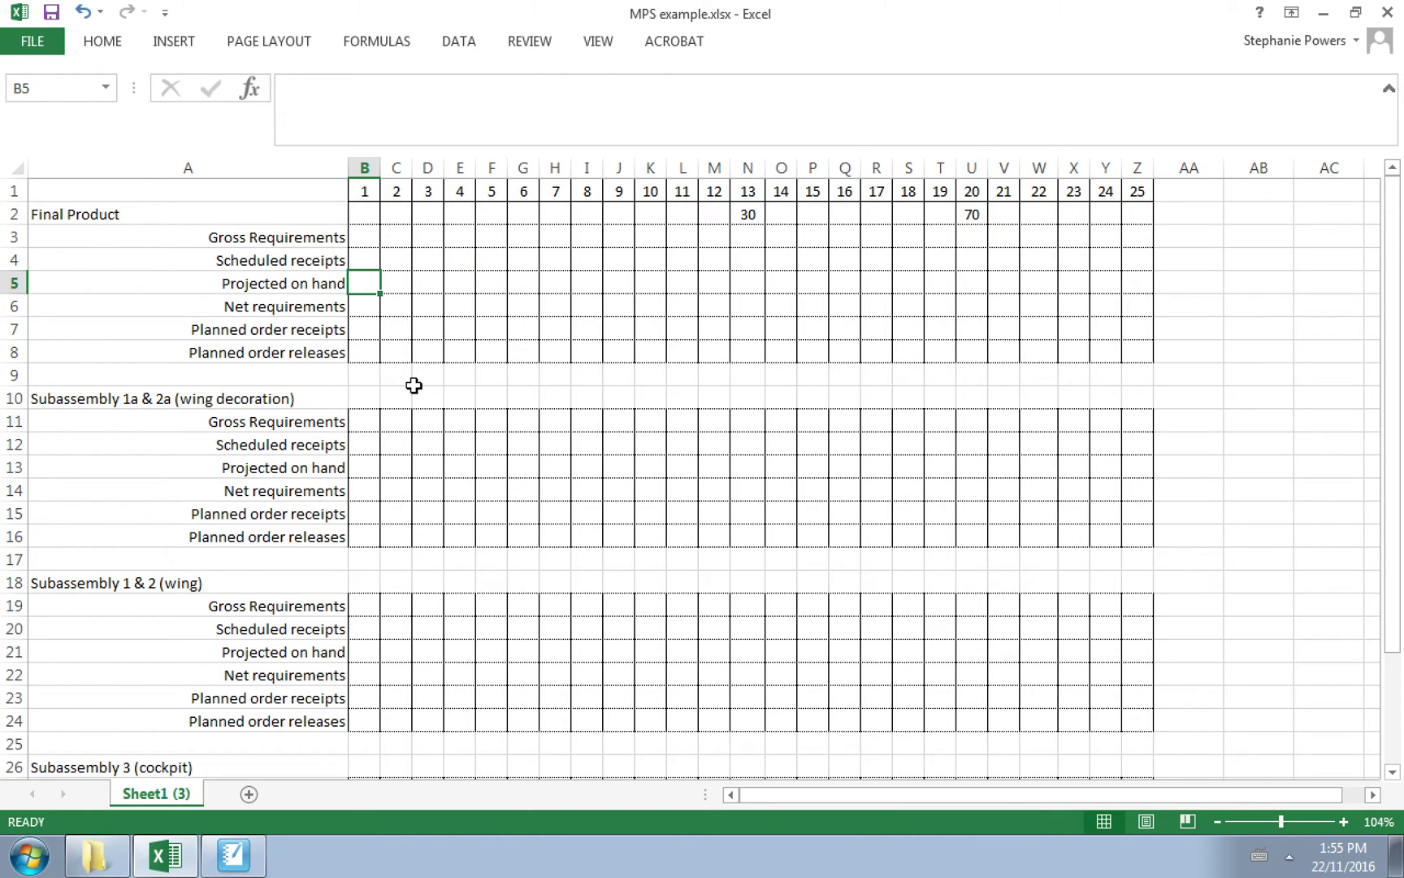
pyautogui.write('15')
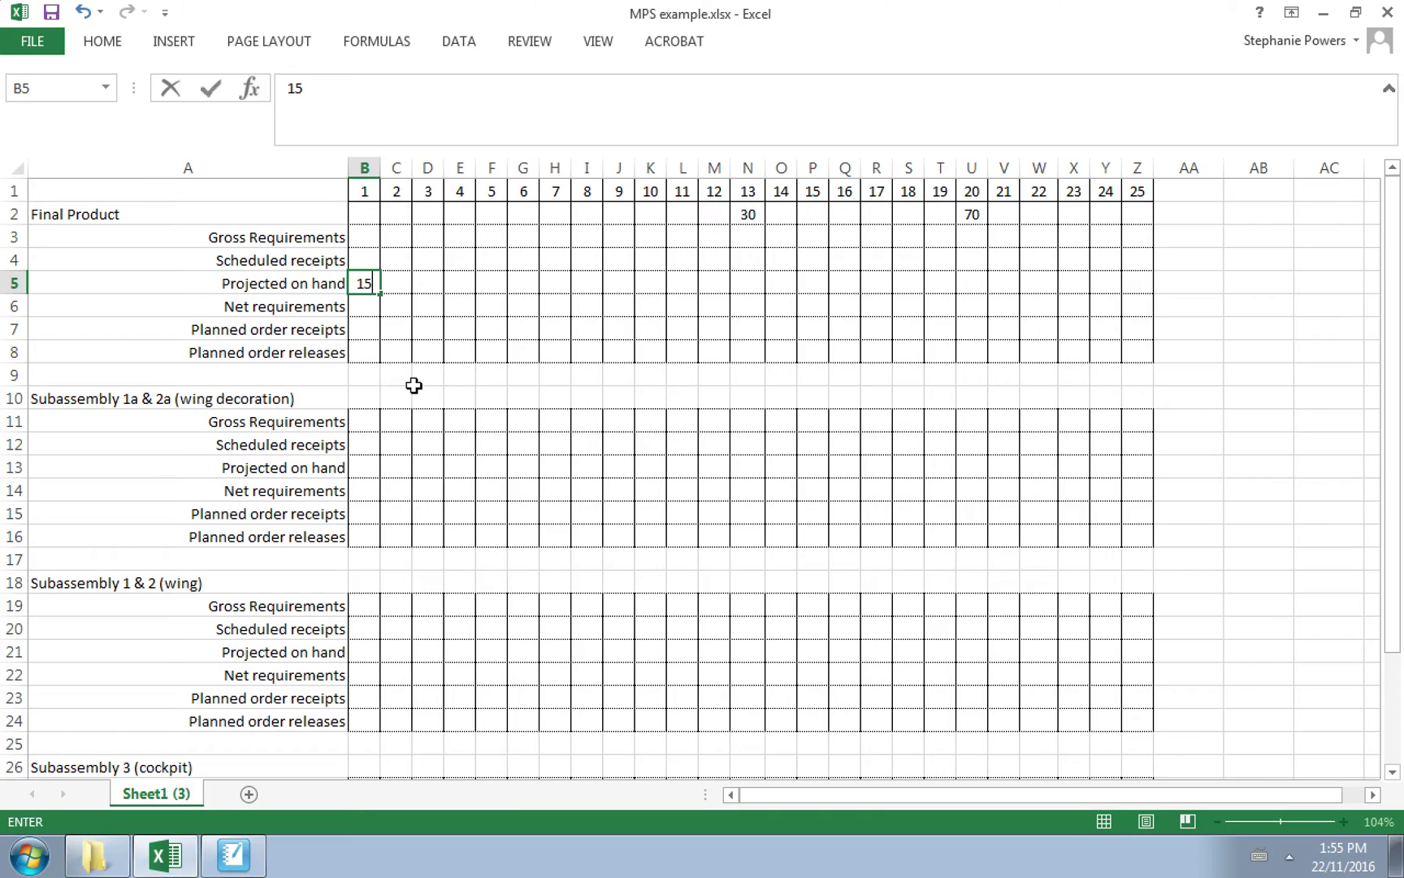
pyautogui.press('Tab')
pyautogui.write('15')
pyautogui.press('Tab')
pyautogui.write('15')
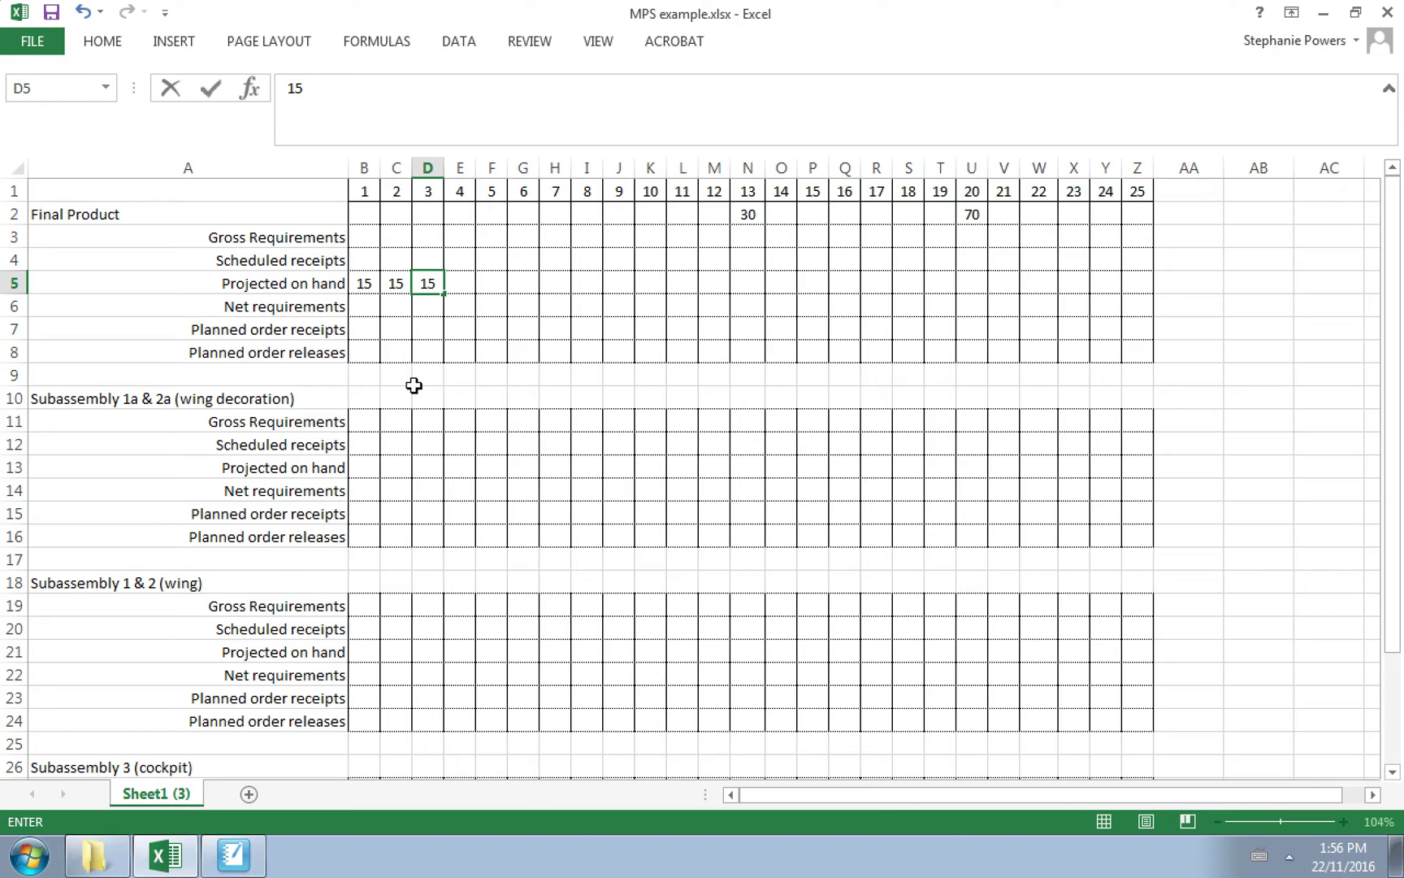
pyautogui.click(524, 328)
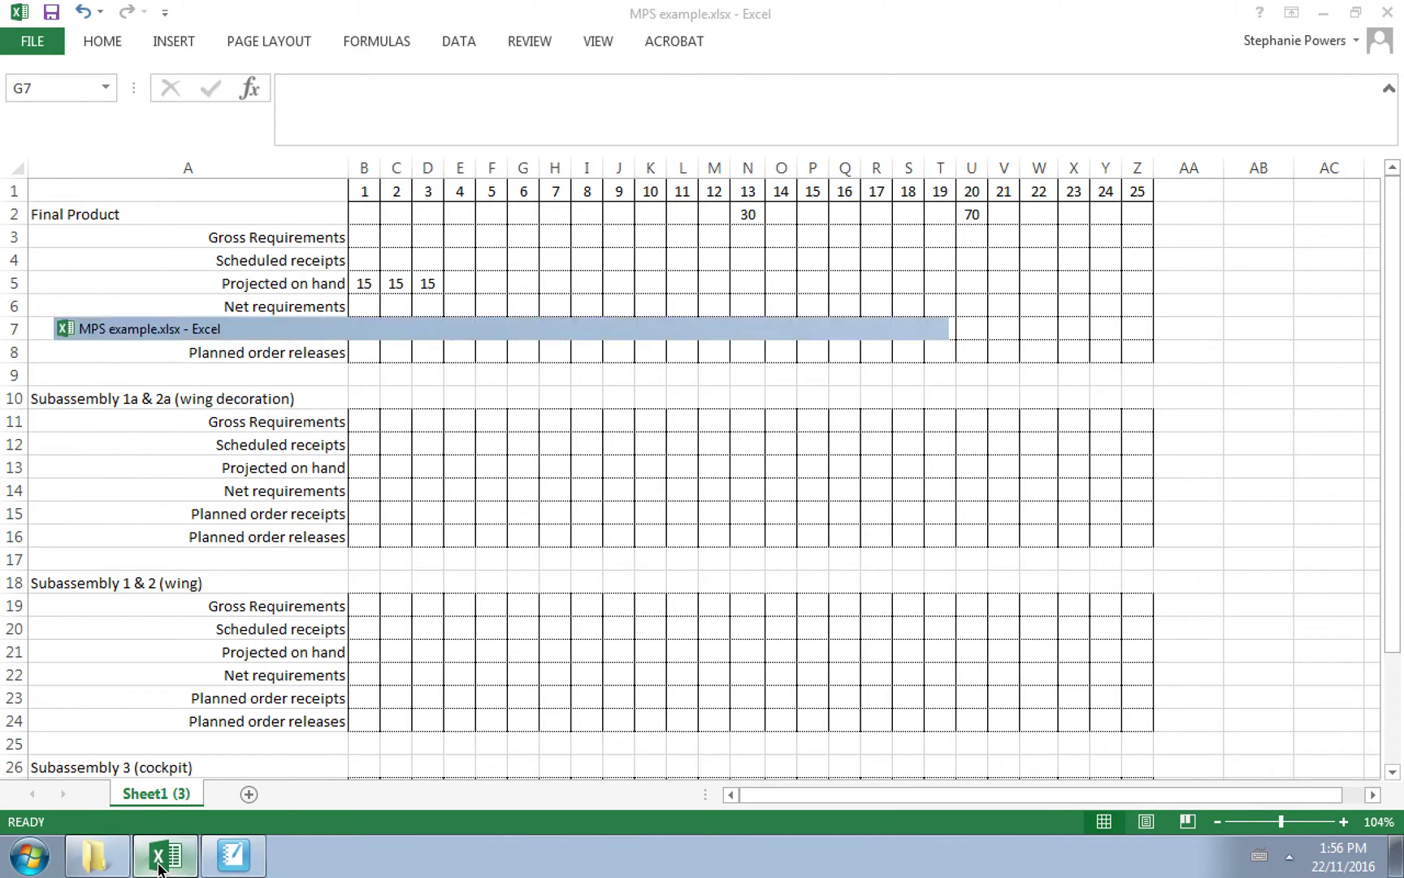
# Check the decorated-wing inventory in SMART Notebook and enter 20 as the wing decoration's projected on hand for days 1 to 3 in Excel
pyautogui.click(221, 867)
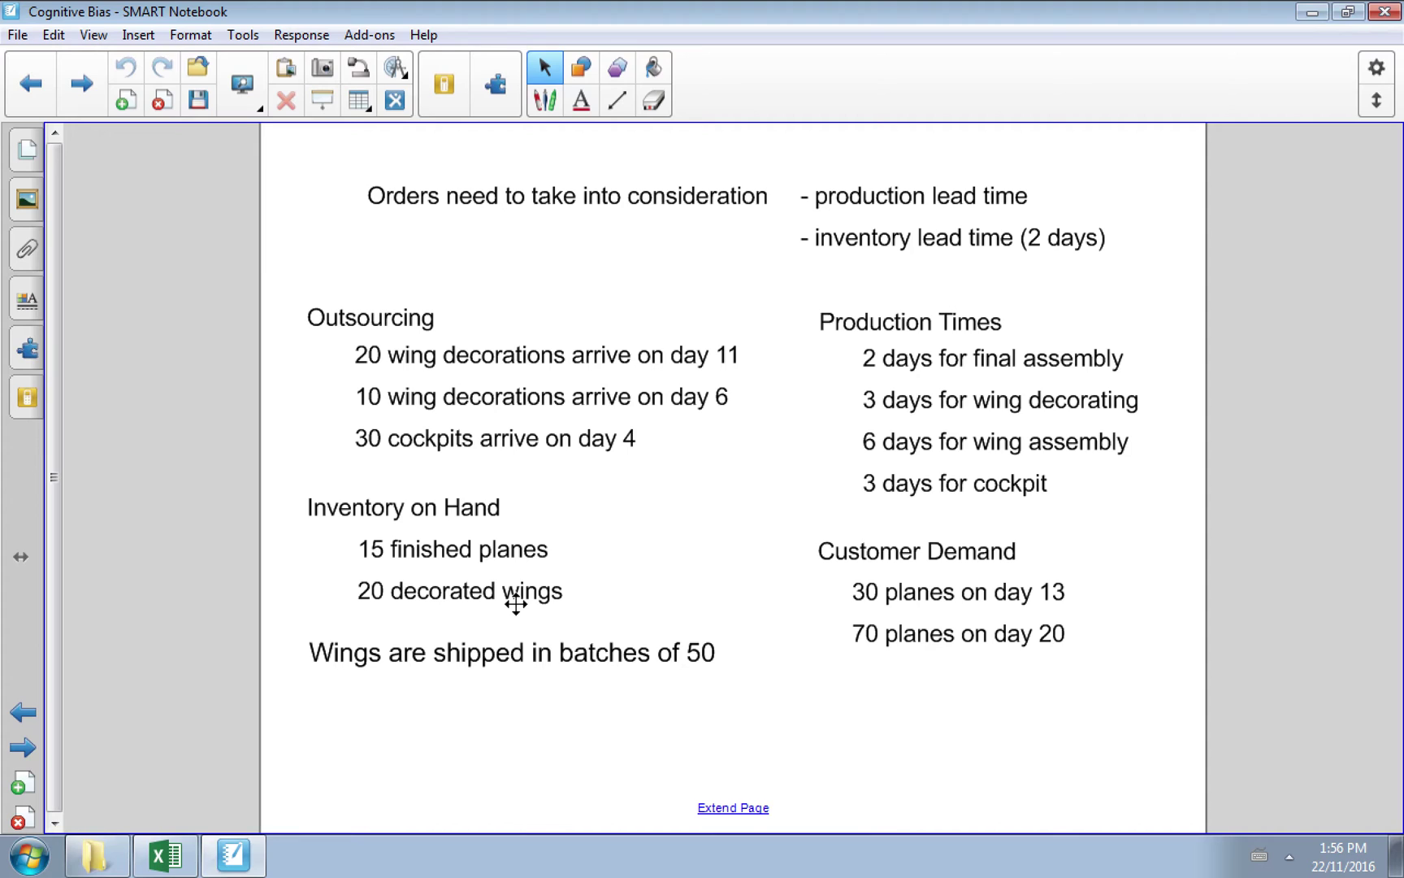
pyautogui.click(166, 857)
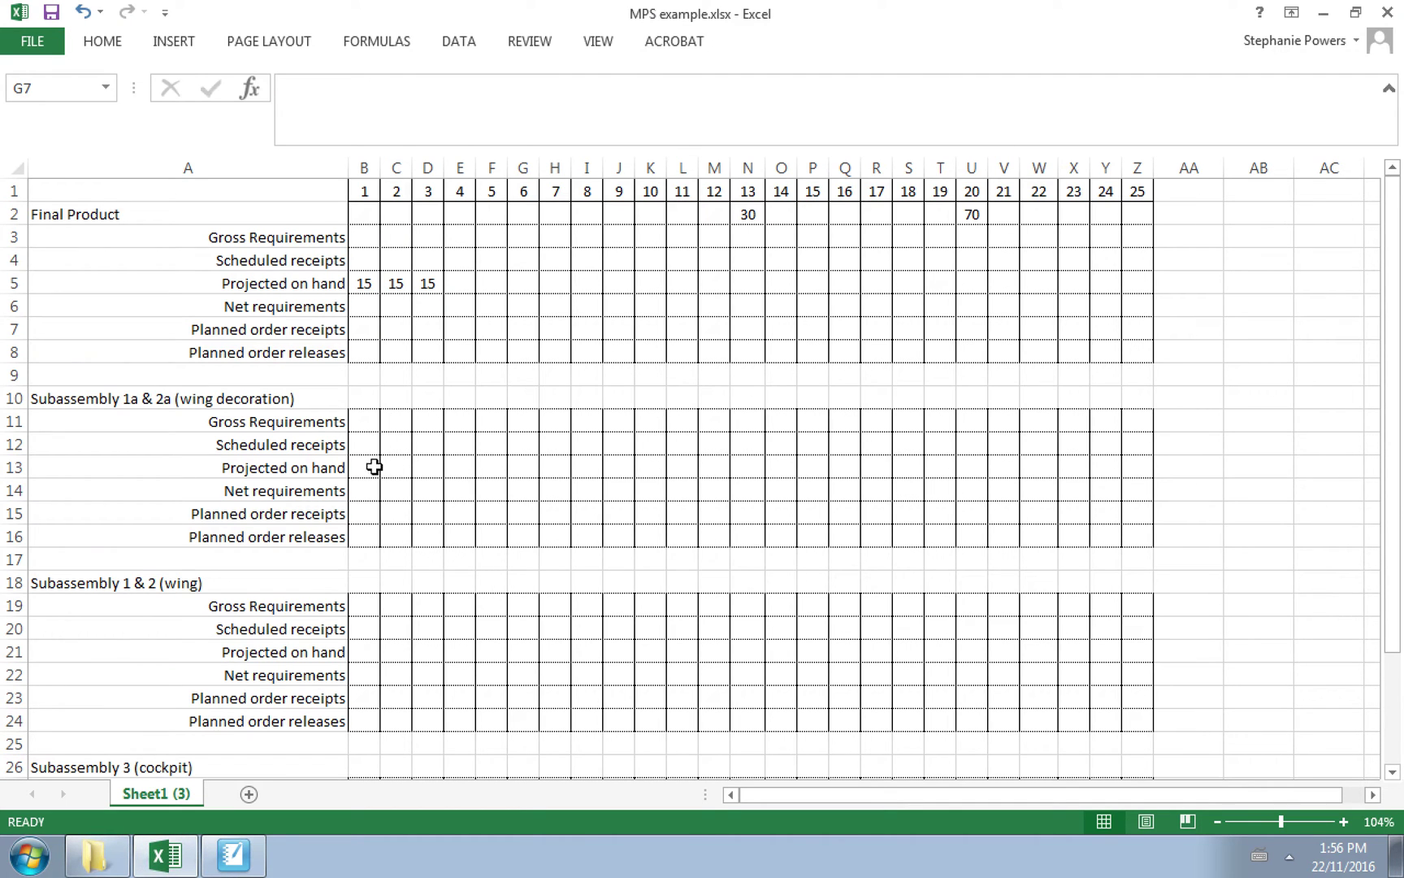
pyautogui.click(373, 469)
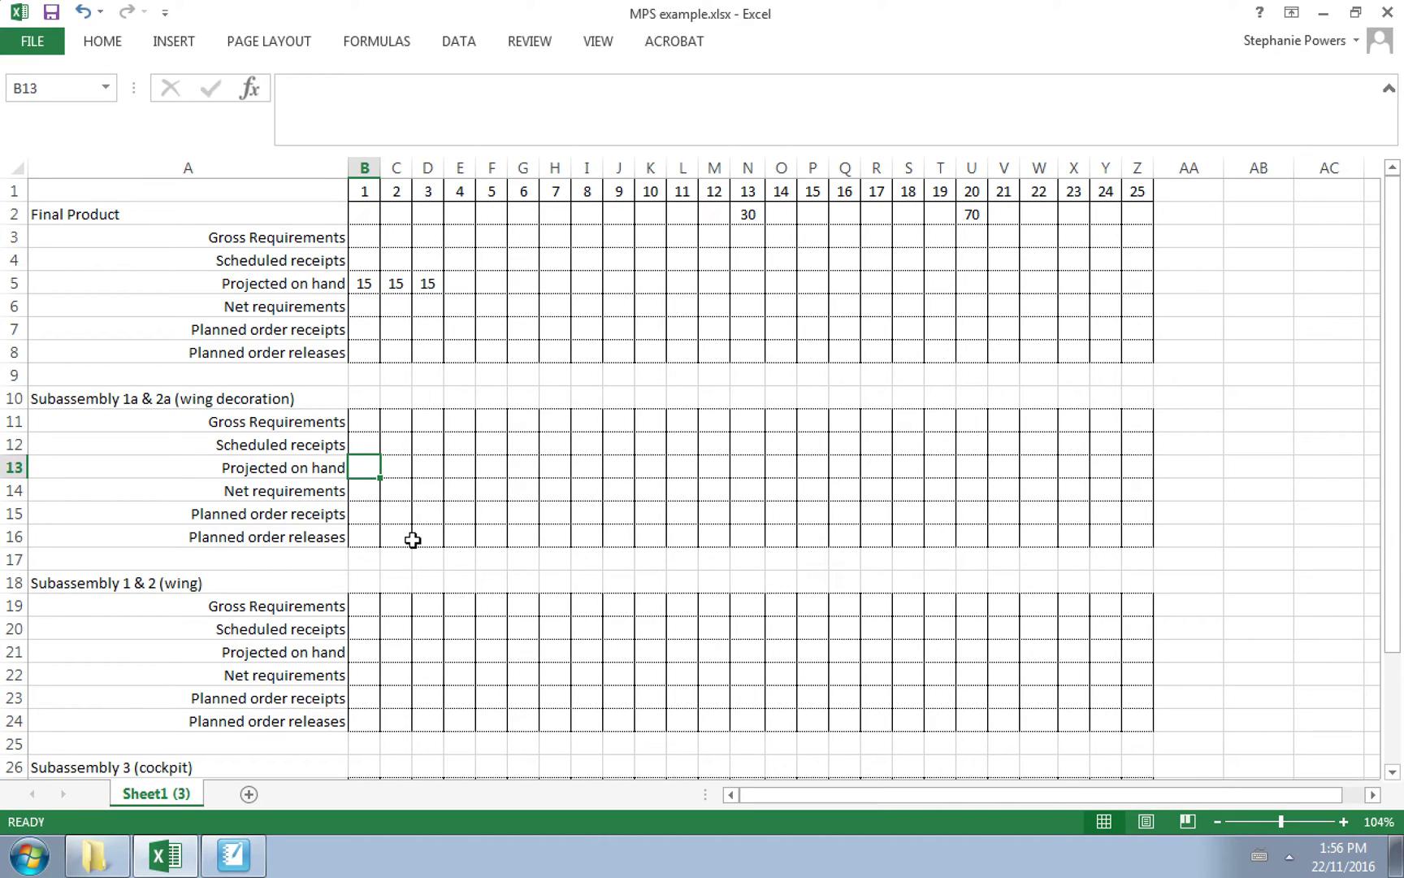
pyautogui.write('20')
pyautogui.press('Tab')
pyautogui.write('20')
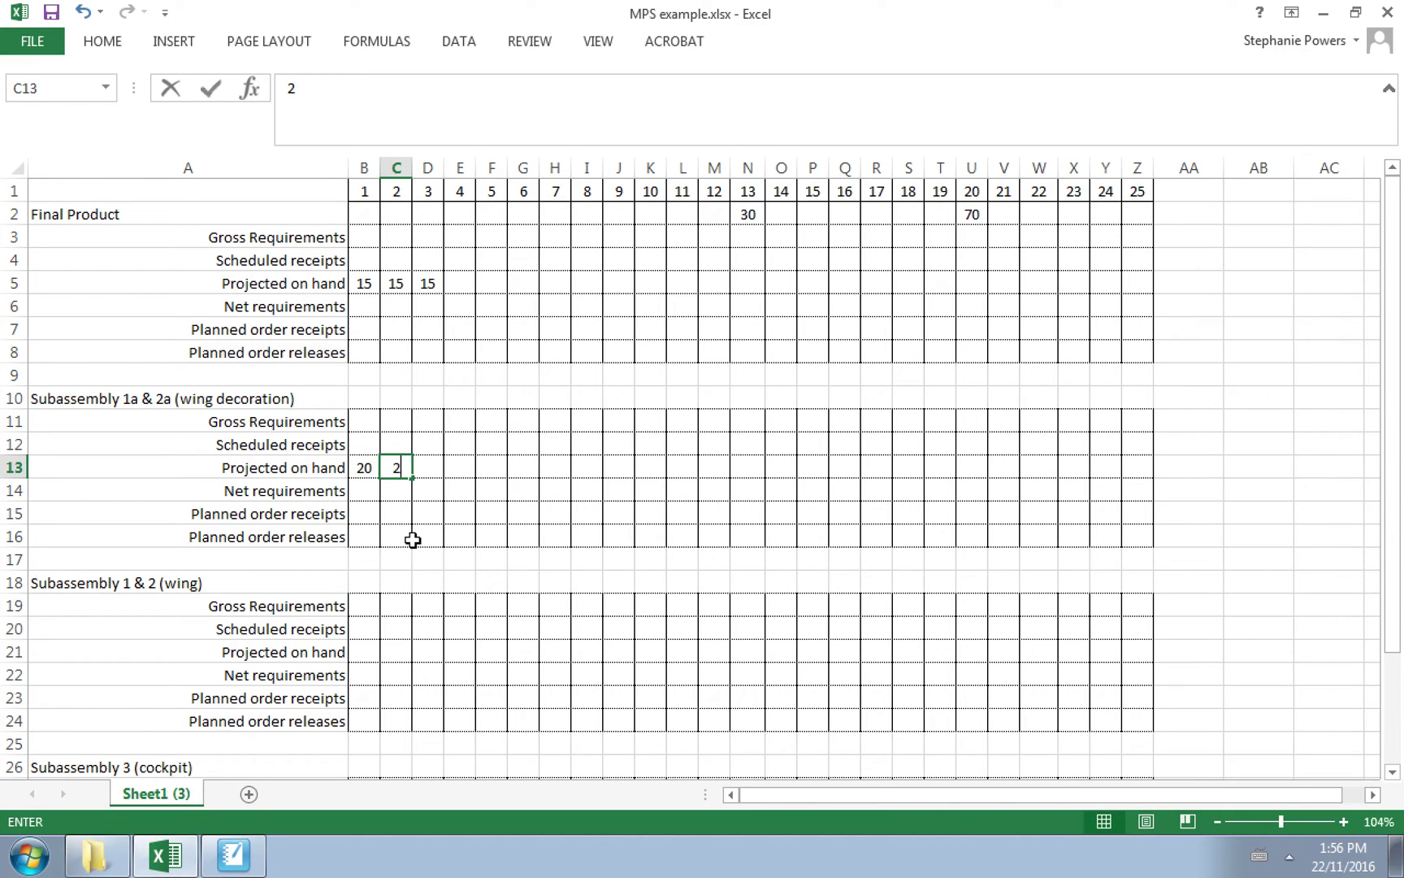
pyautogui.press('Tab')
pyautogui.write('20')
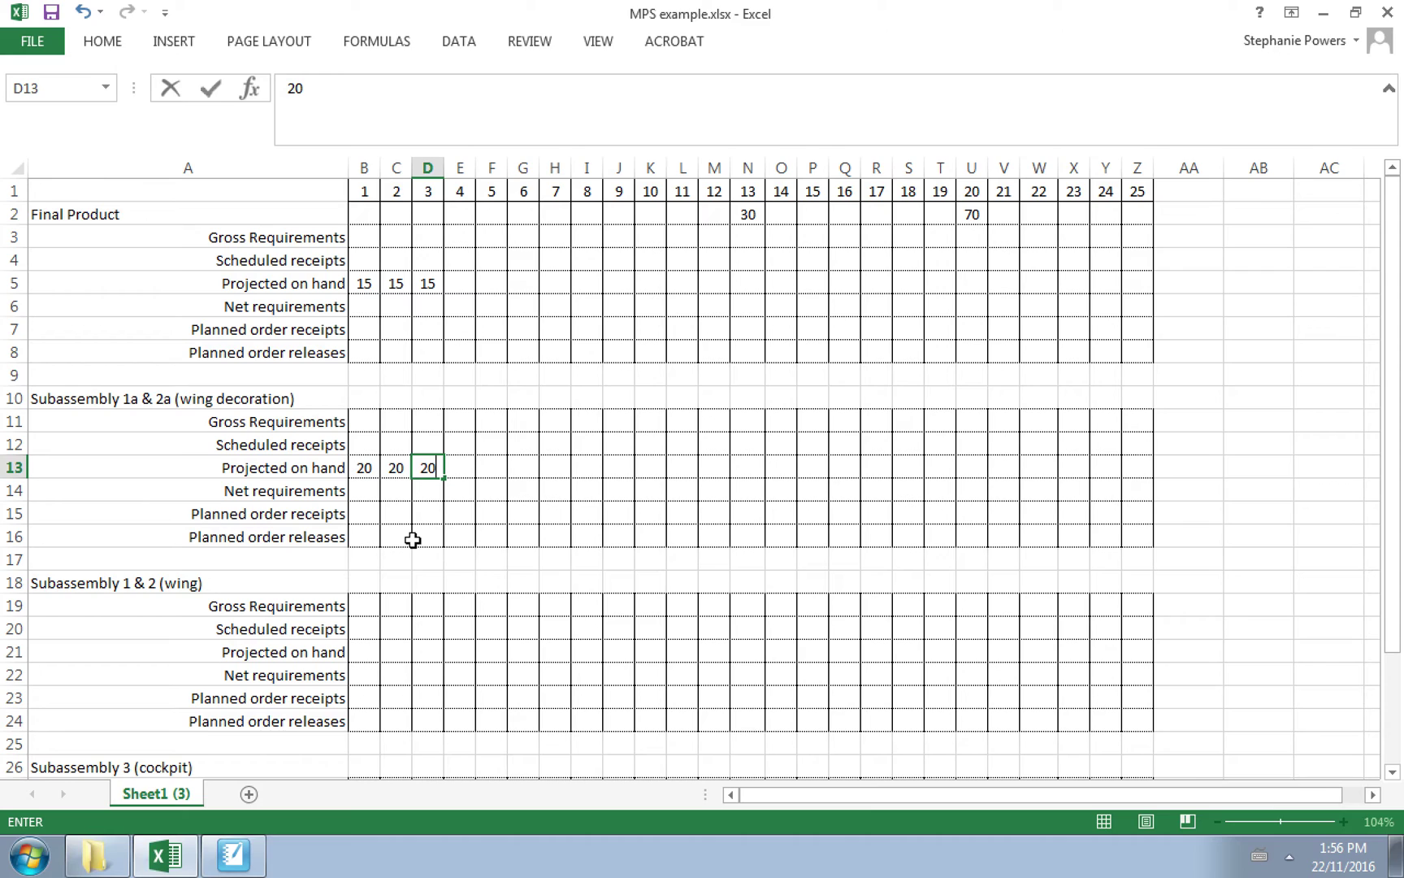
# Check the outsourcing notes in SMART Notebook and enter 10 in the wing decoration's scheduled receipts for day 6 in Excel
pyautogui.click(233, 858)
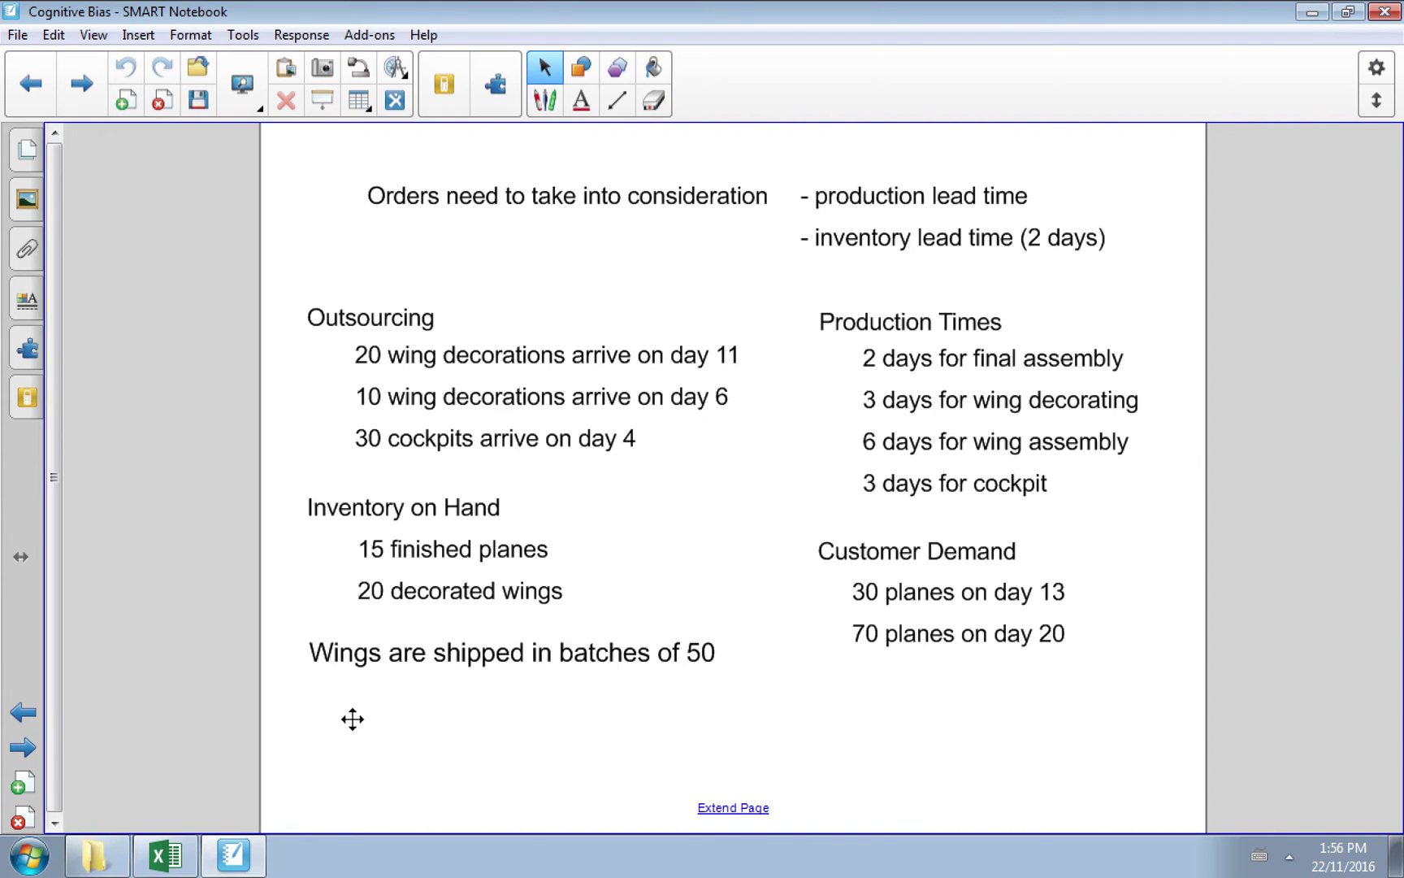
pyautogui.moveTo(166, 858)
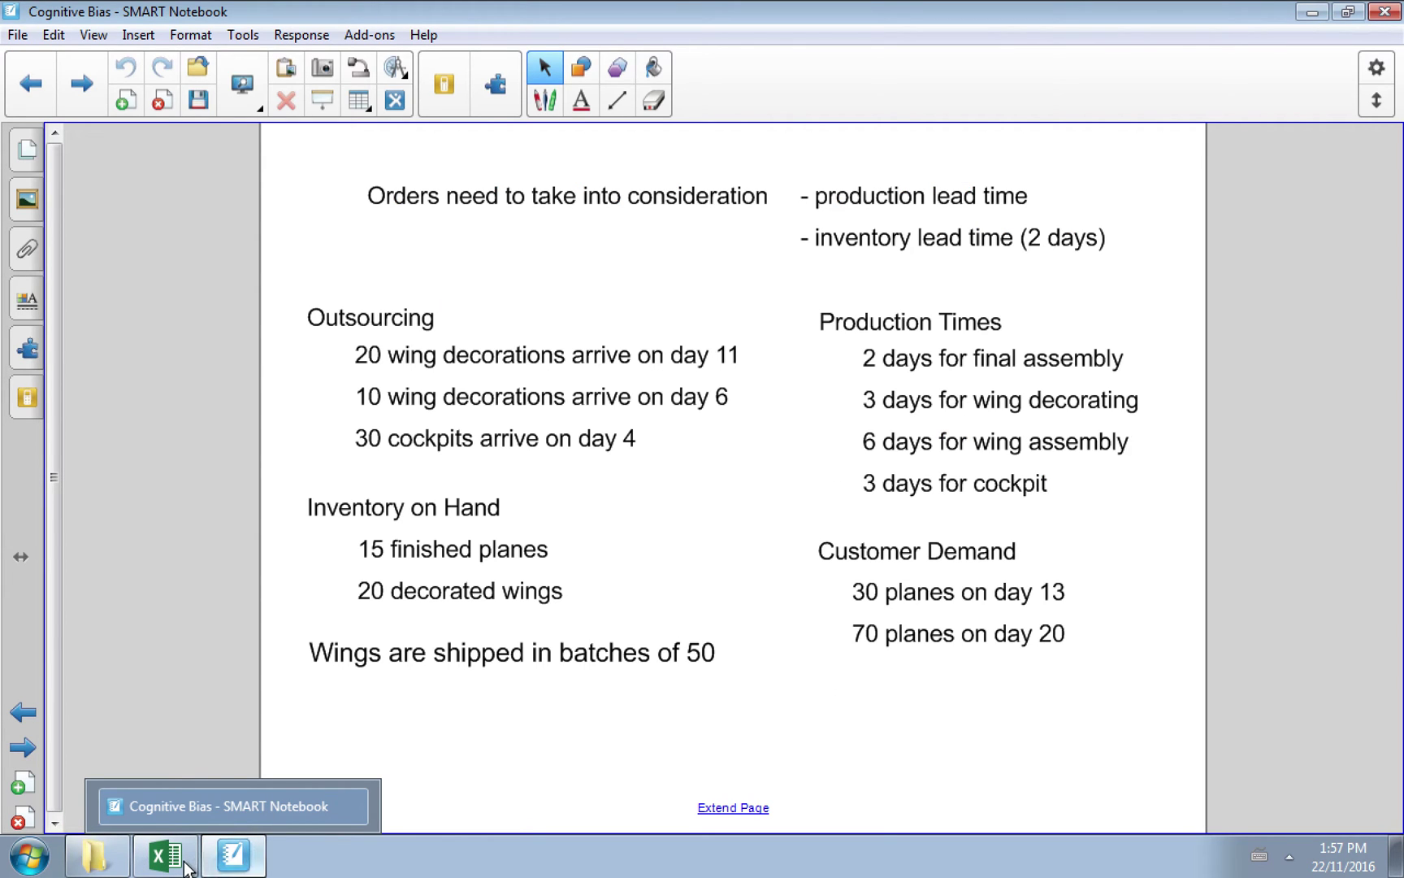
pyautogui.click(186, 868)
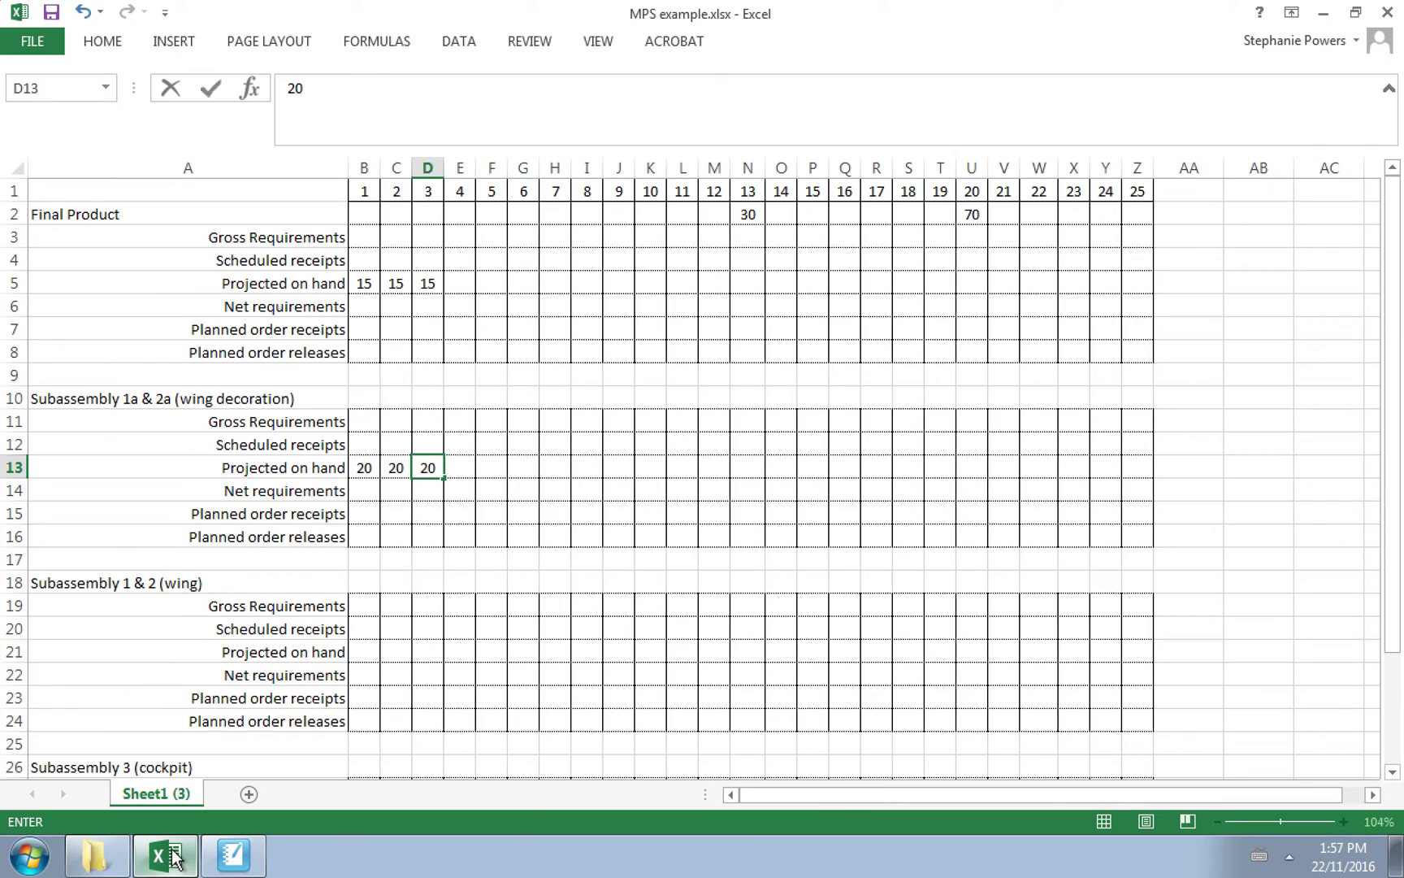
pyautogui.click(493, 398)
pyautogui.click(524, 420)
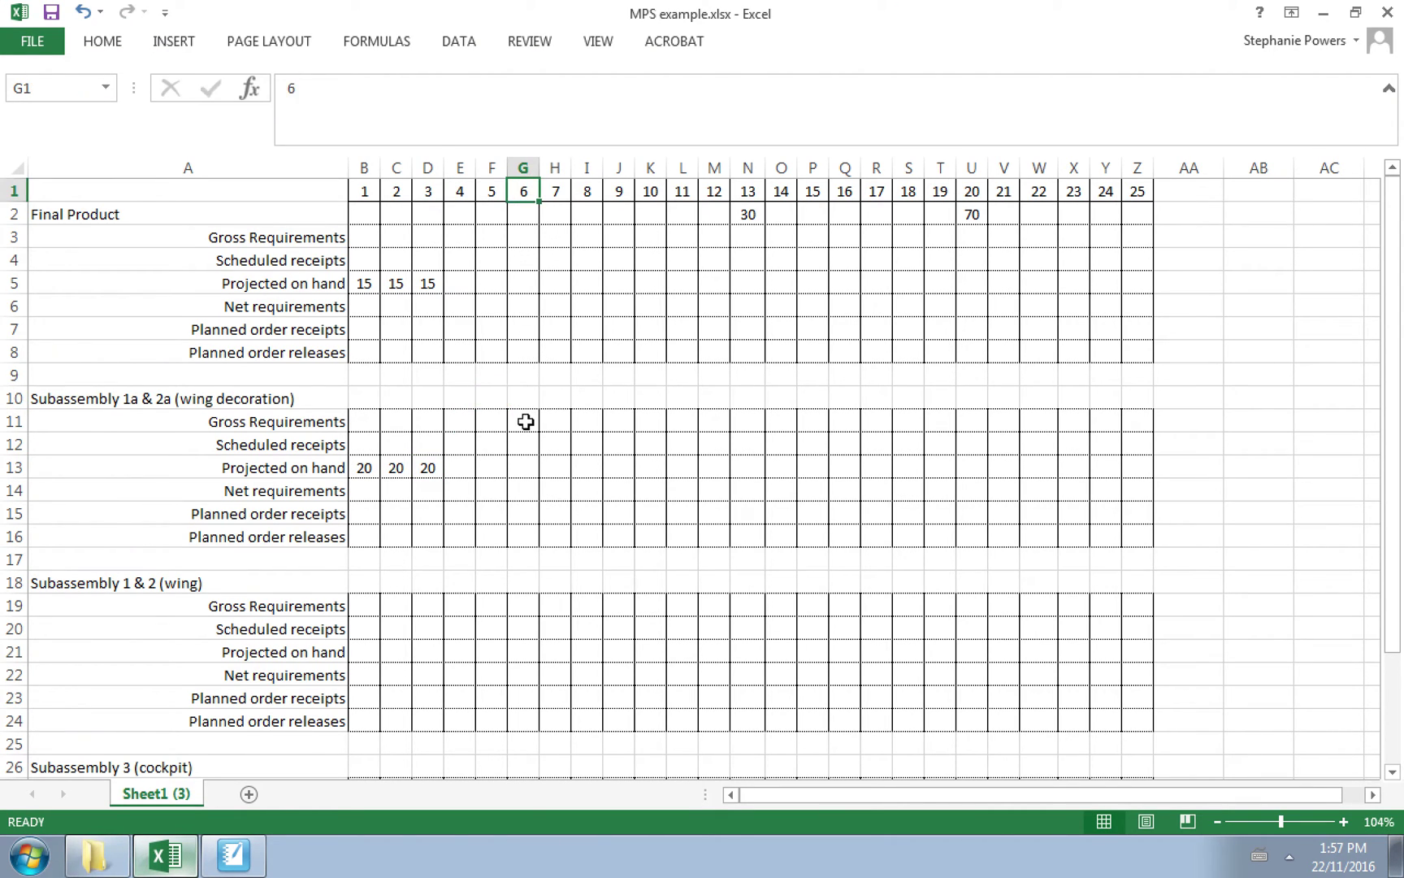
pyautogui.click(526, 445)
pyautogui.write('10')
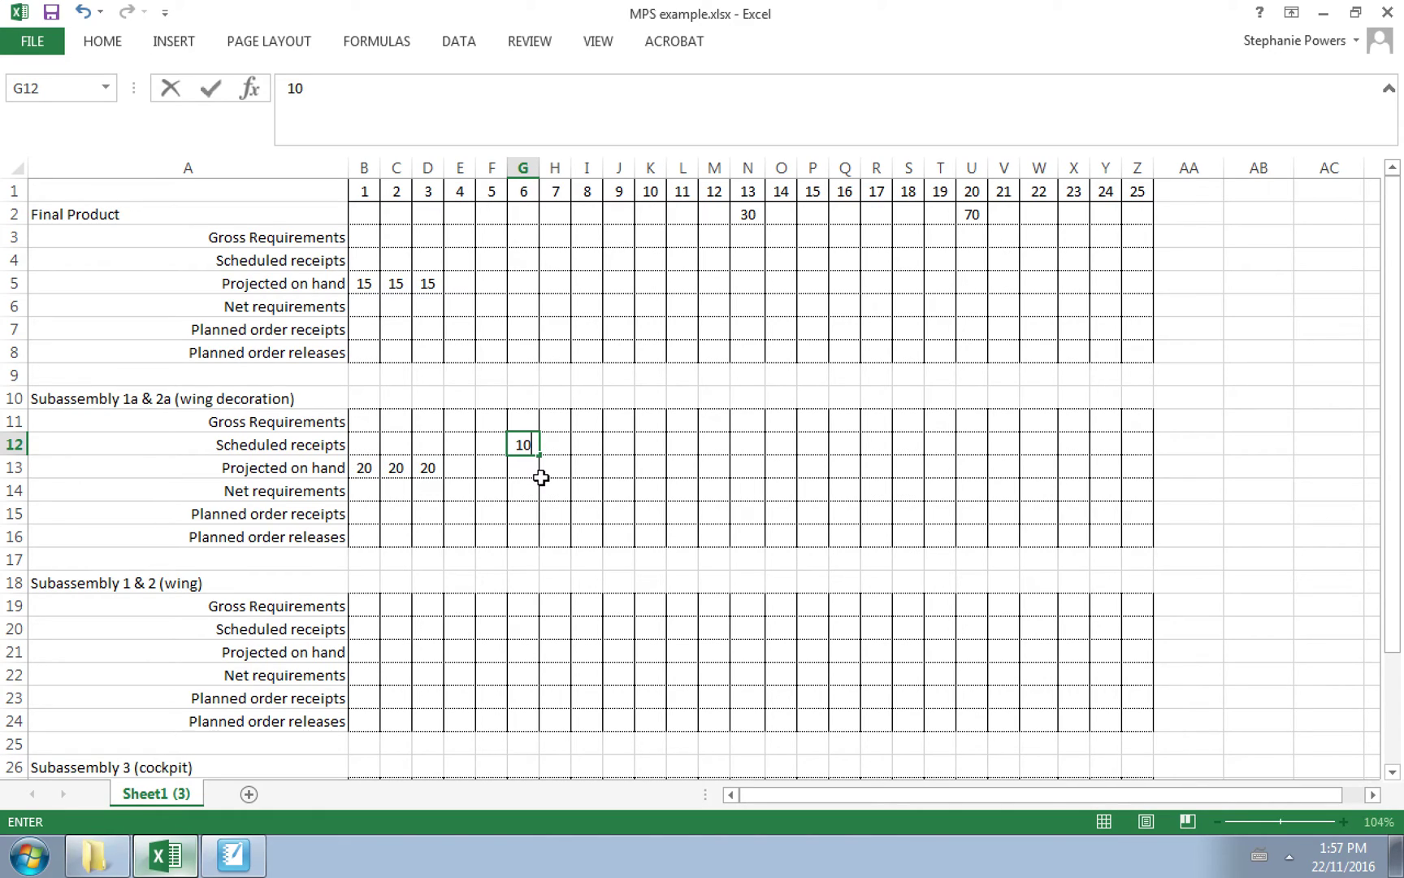
pyautogui.press('Return')
# Extend the wing decoration's projected on hand with 20 for days 4 and 5 and 30 for days 6 and 7
pyautogui.press('Left')
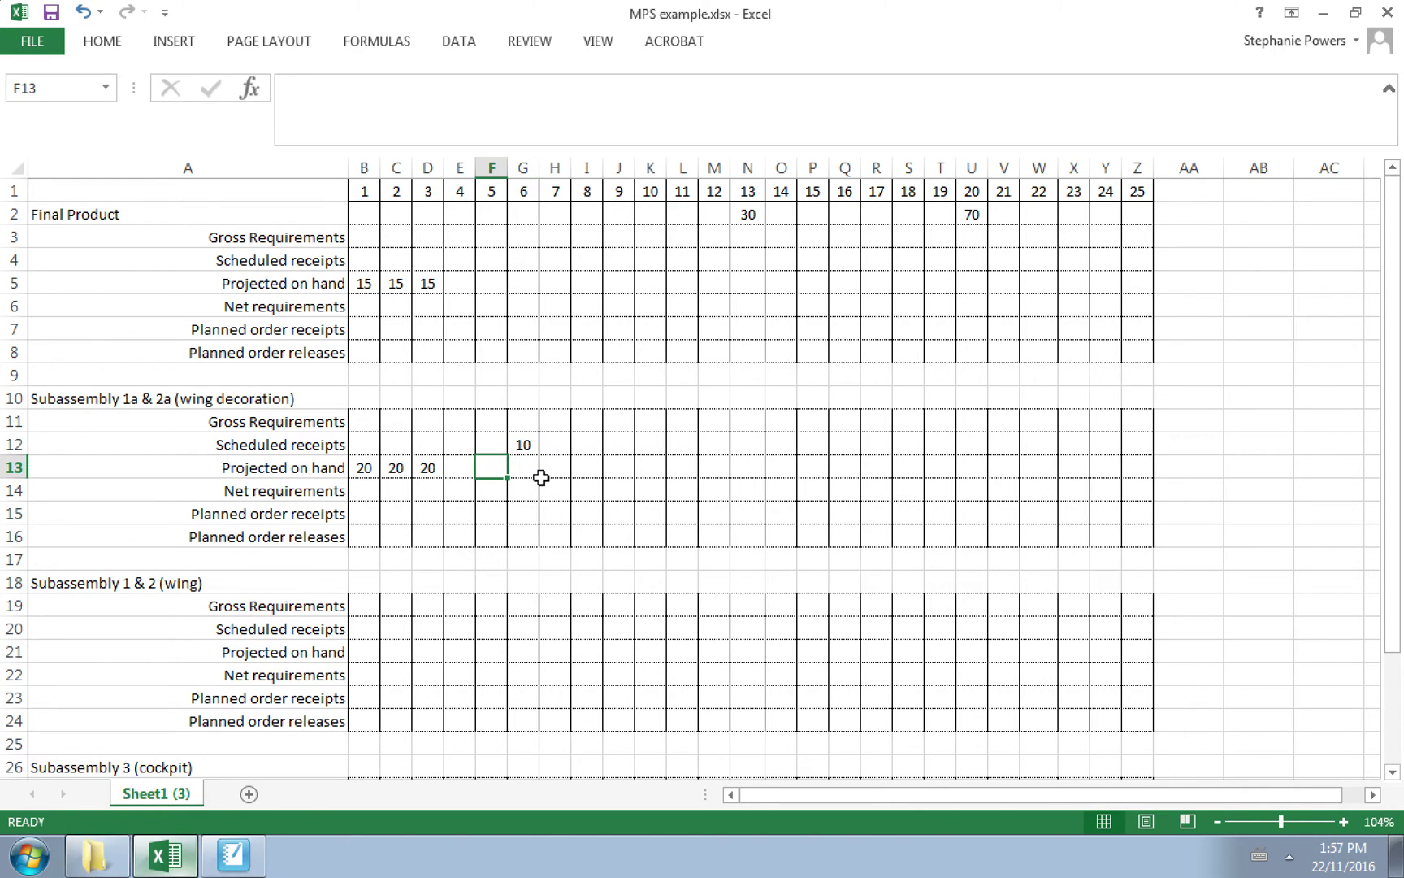
pyautogui.press('Left')
pyautogui.write('20')
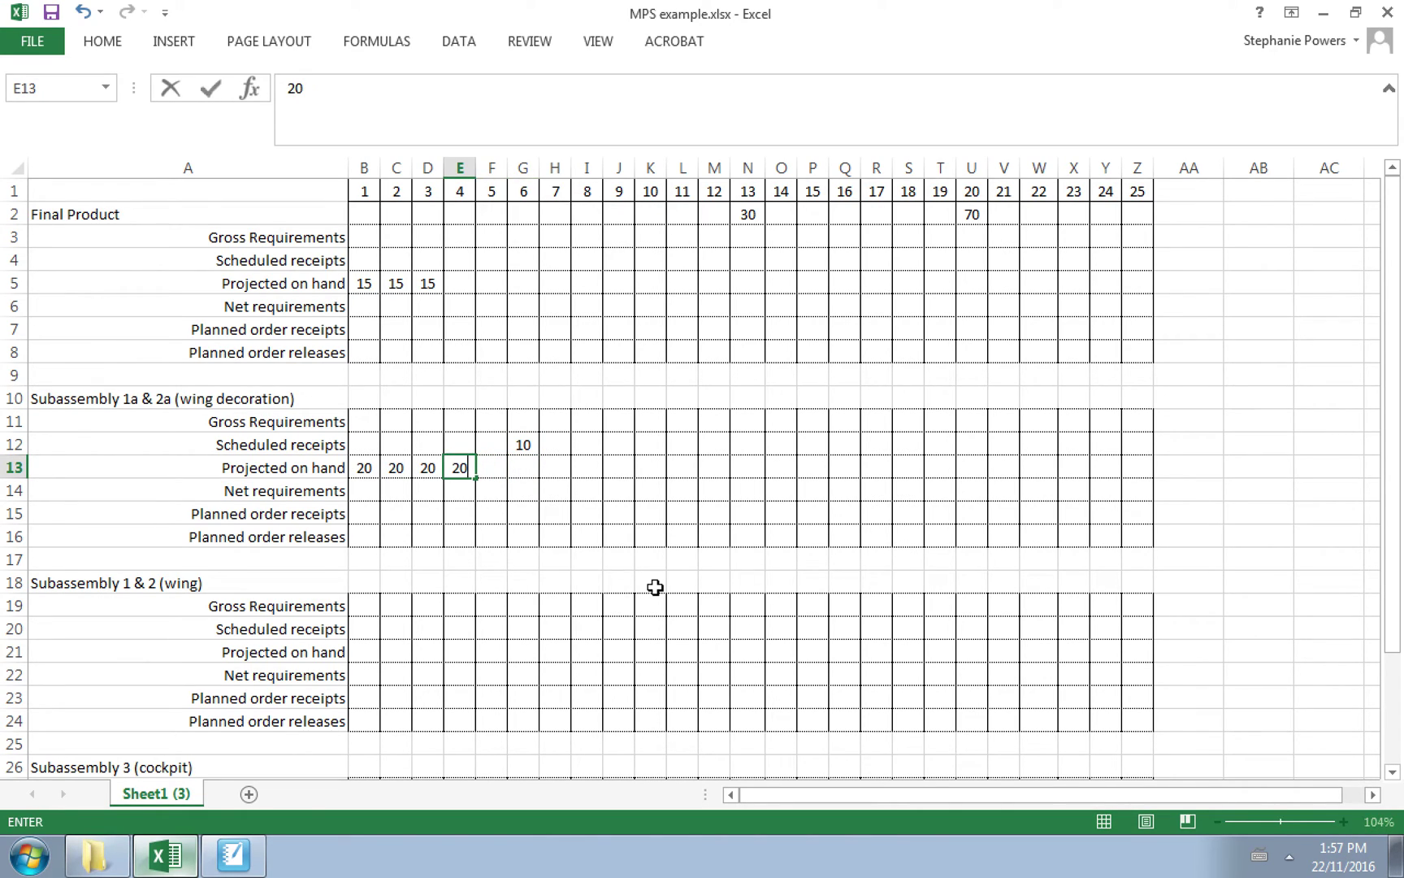
pyautogui.press('Right')
pyautogui.write('20')
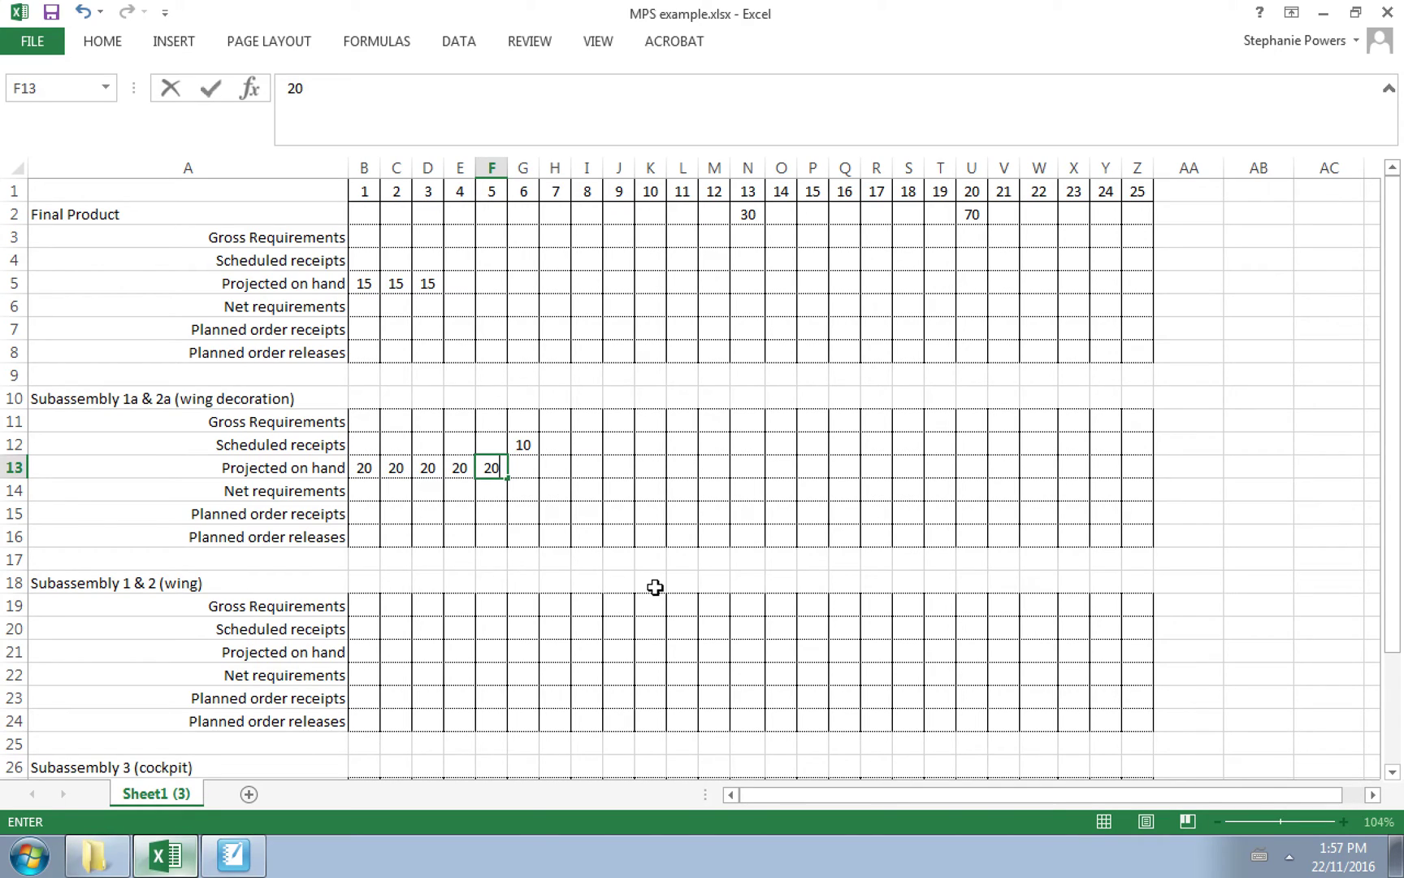
pyautogui.press('Right')
pyautogui.write('20')
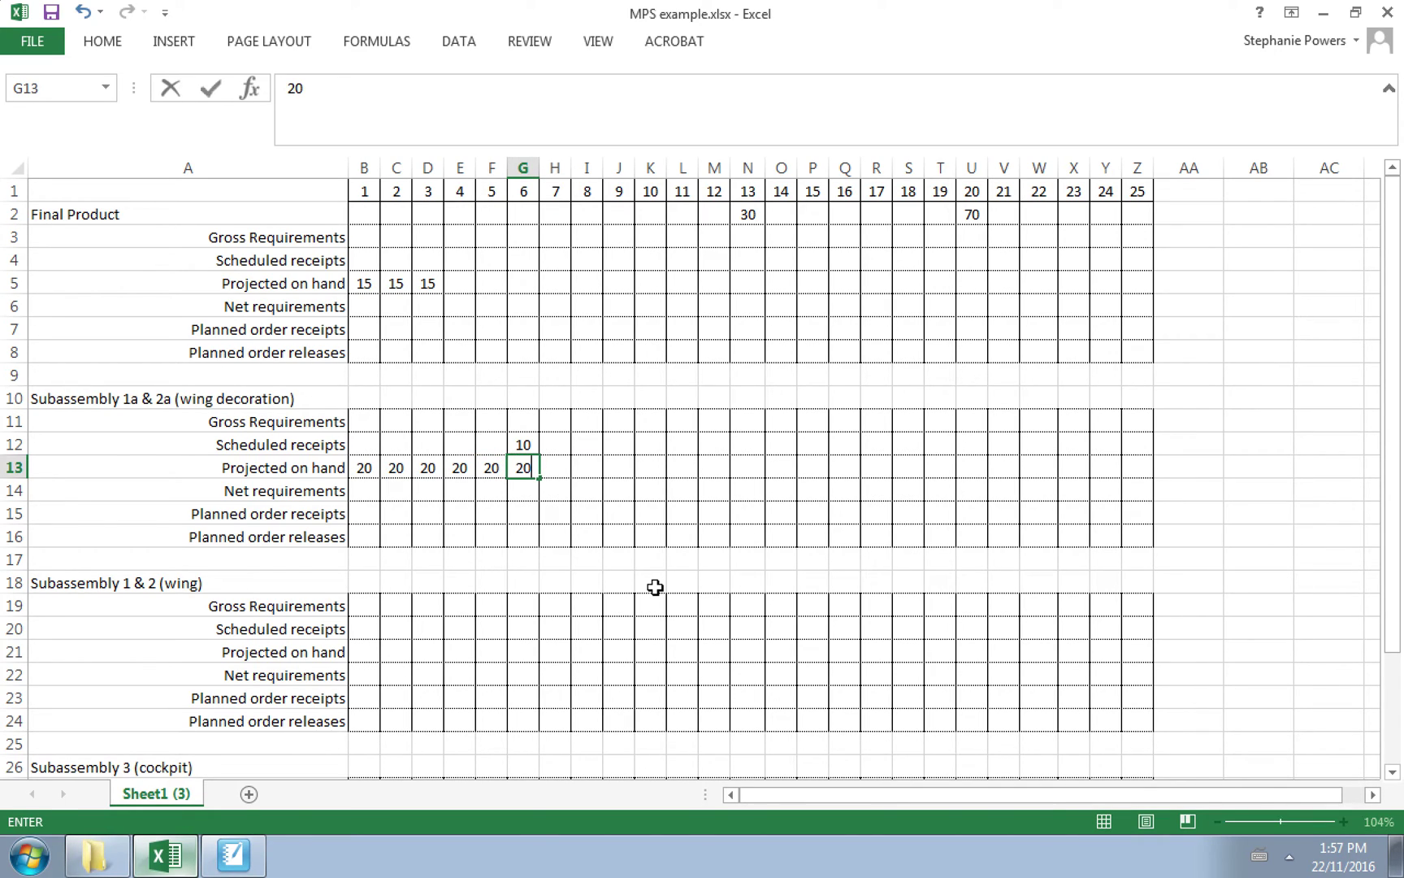
pyautogui.press('Right')
pyautogui.press('Left')
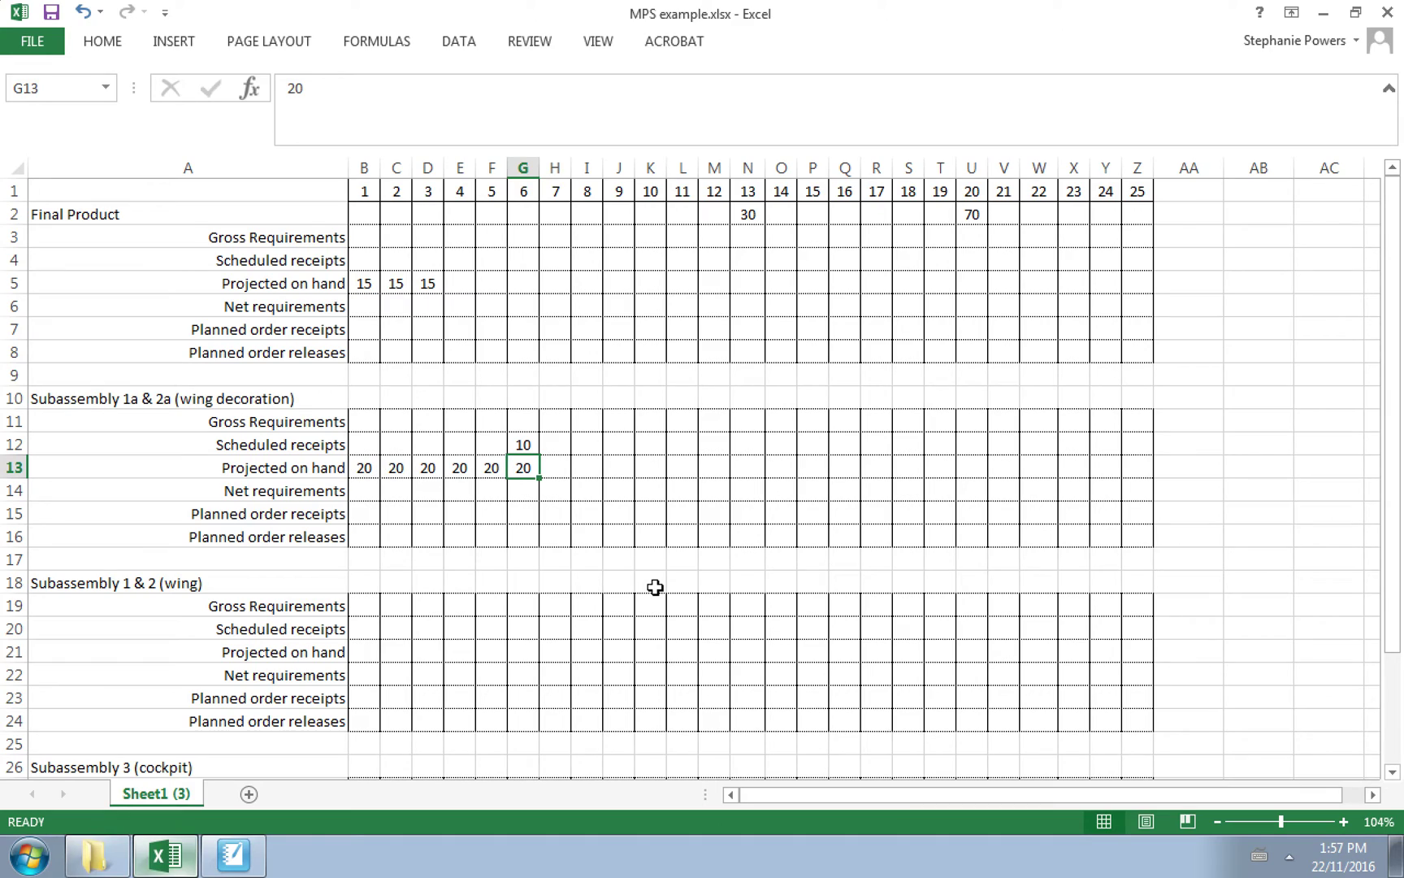
pyautogui.write('30')
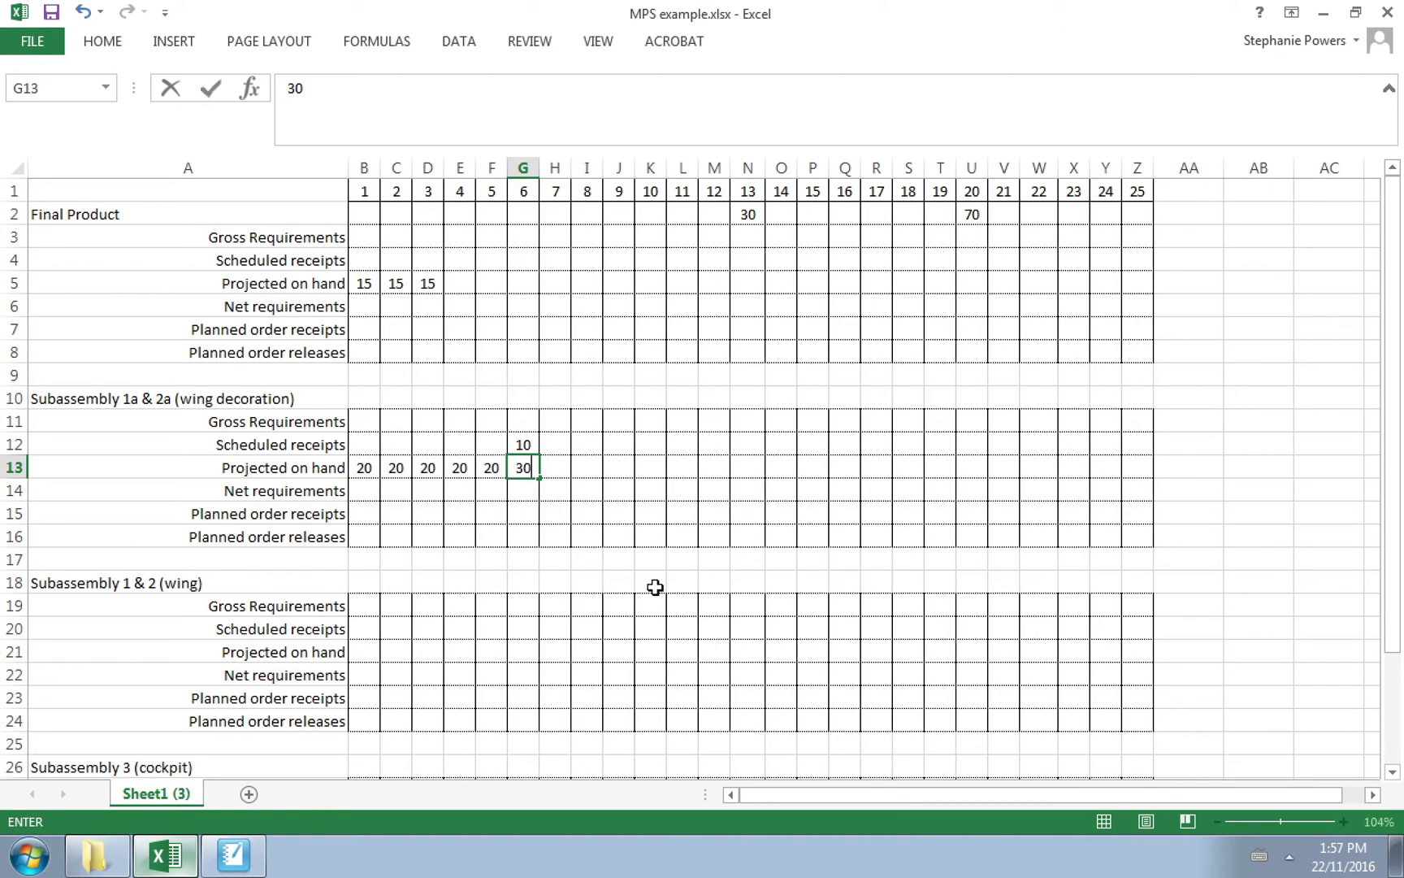
pyautogui.press('Right')
pyautogui.write('30')
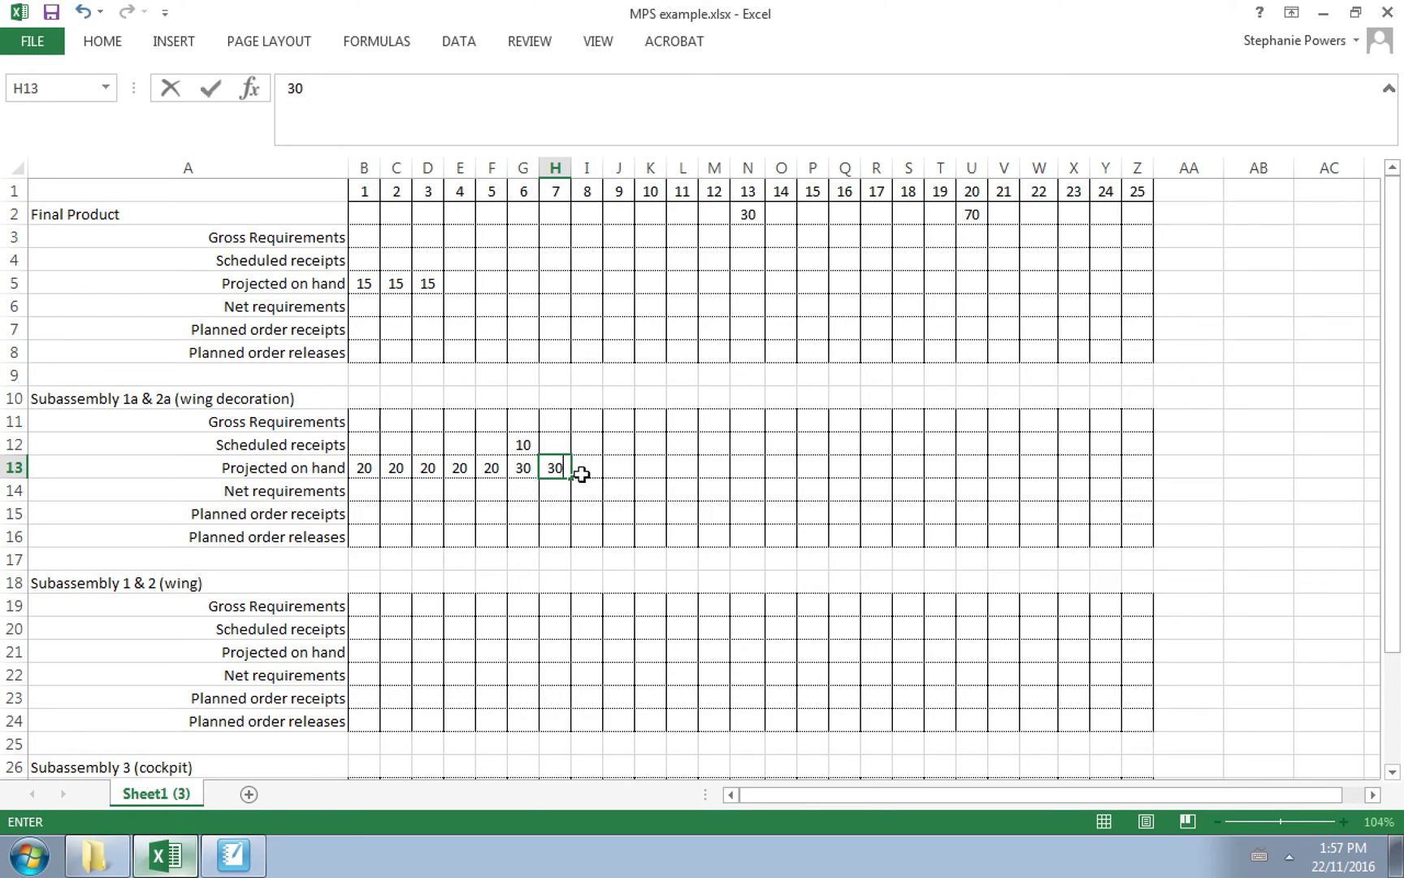
pyautogui.click(494, 468)
pyautogui.click(521, 444)
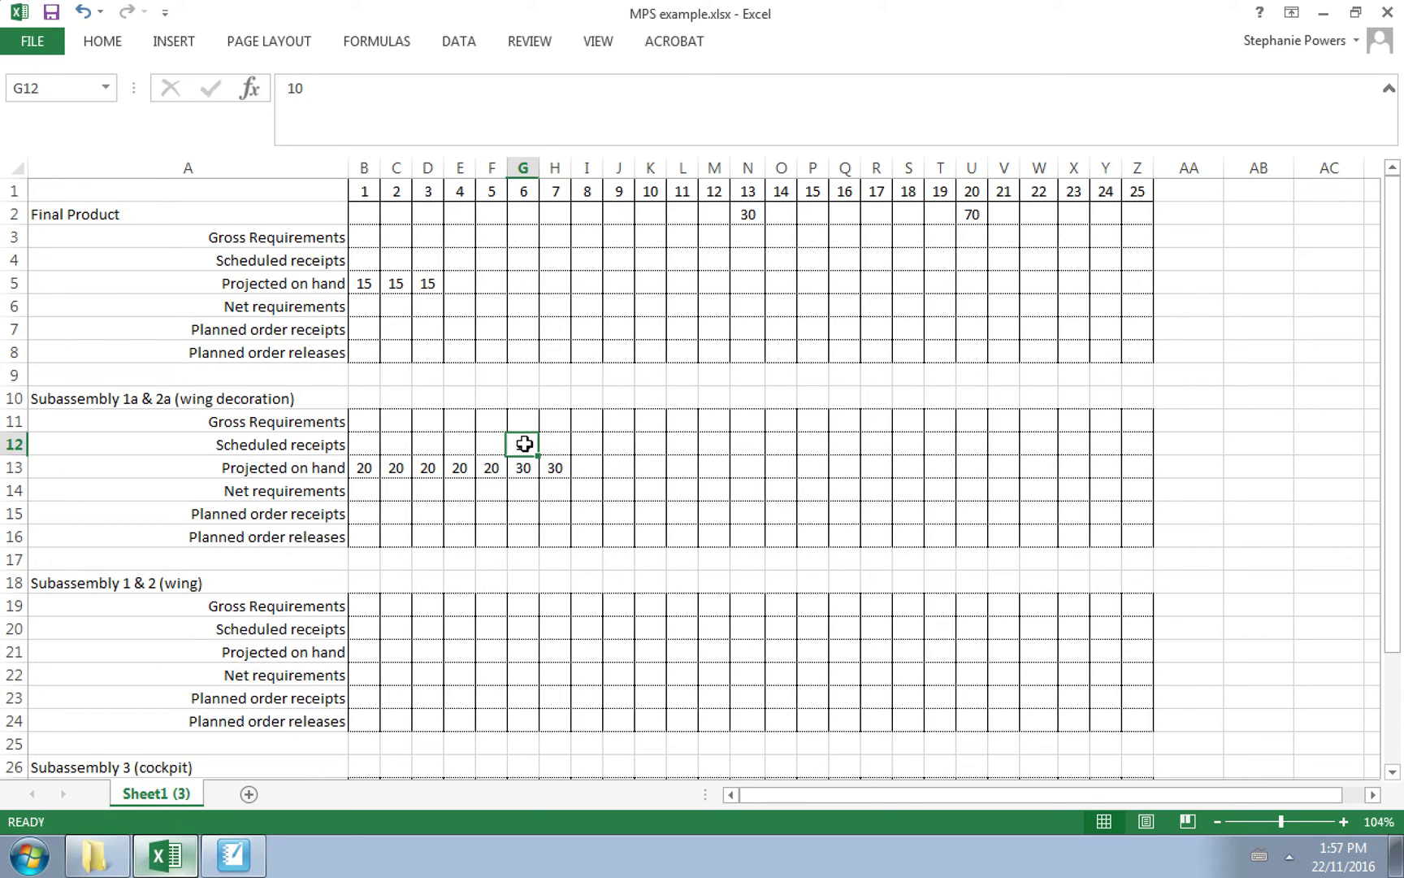
pyautogui.press('Down')
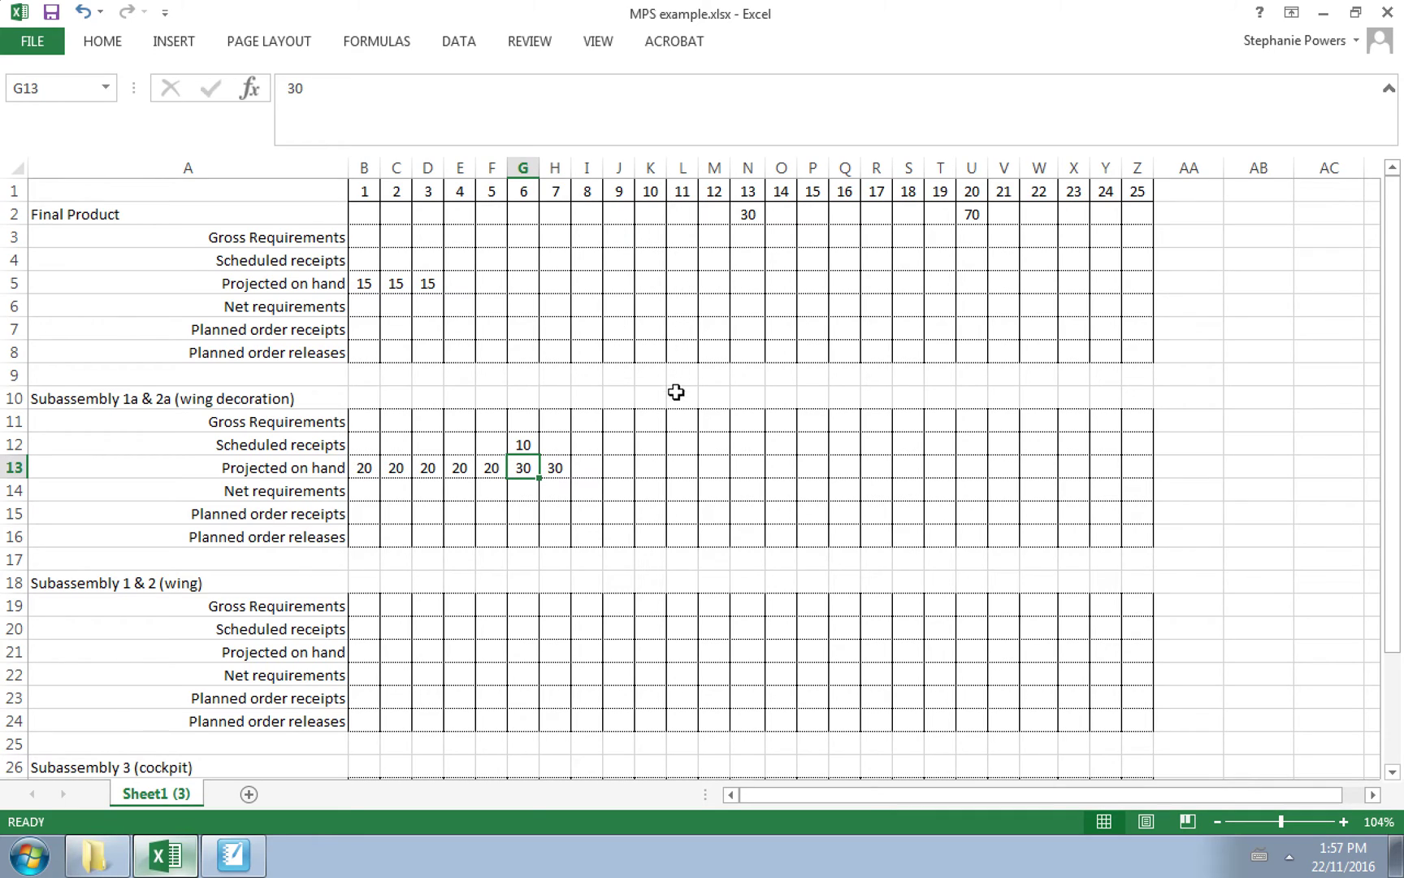
# Enter 20 in the wing decoration's scheduled receipts for day 11
pyautogui.click(687, 445)
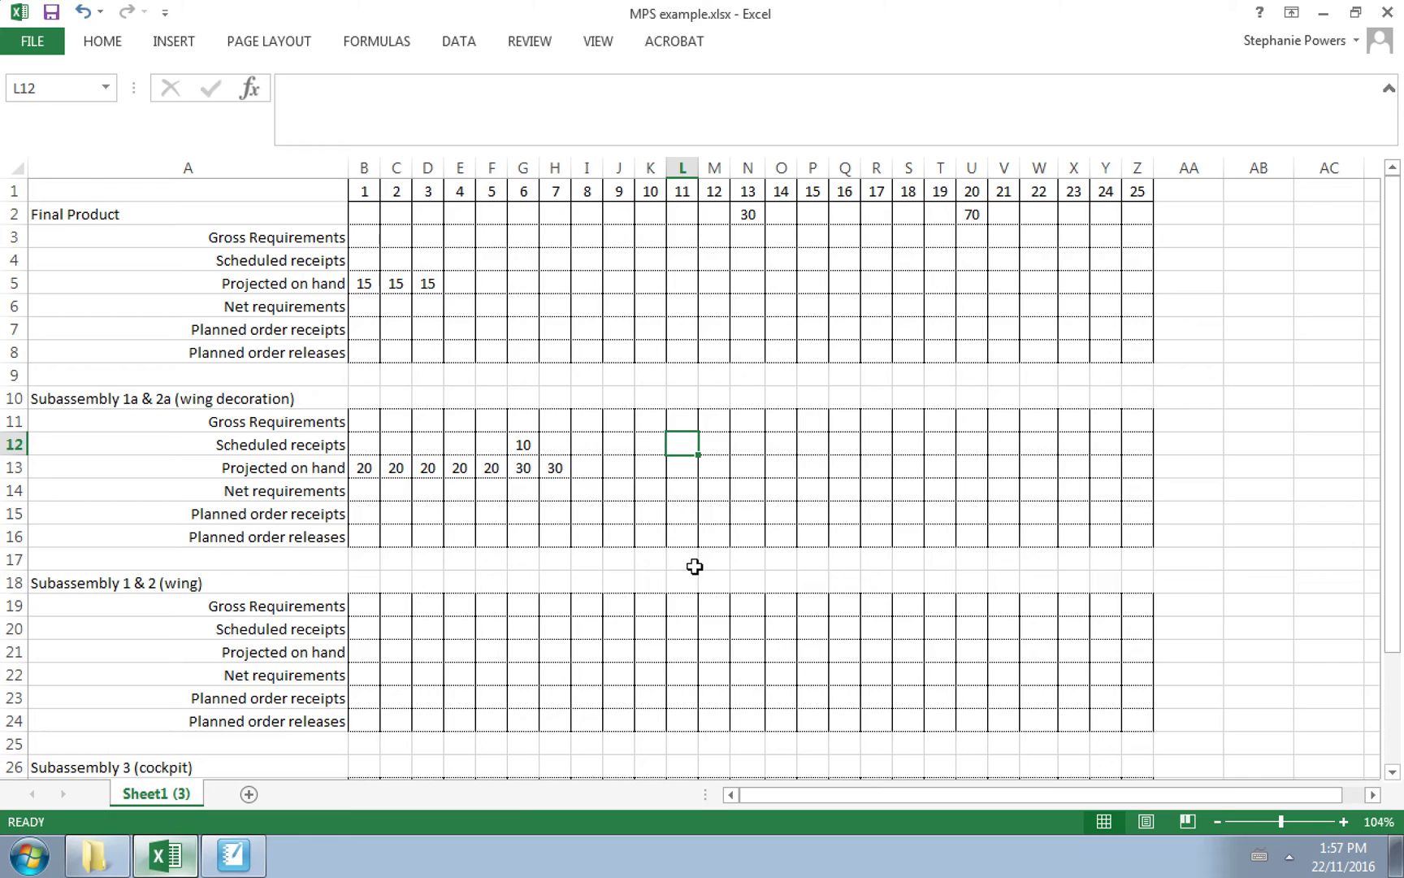
pyautogui.write('20')
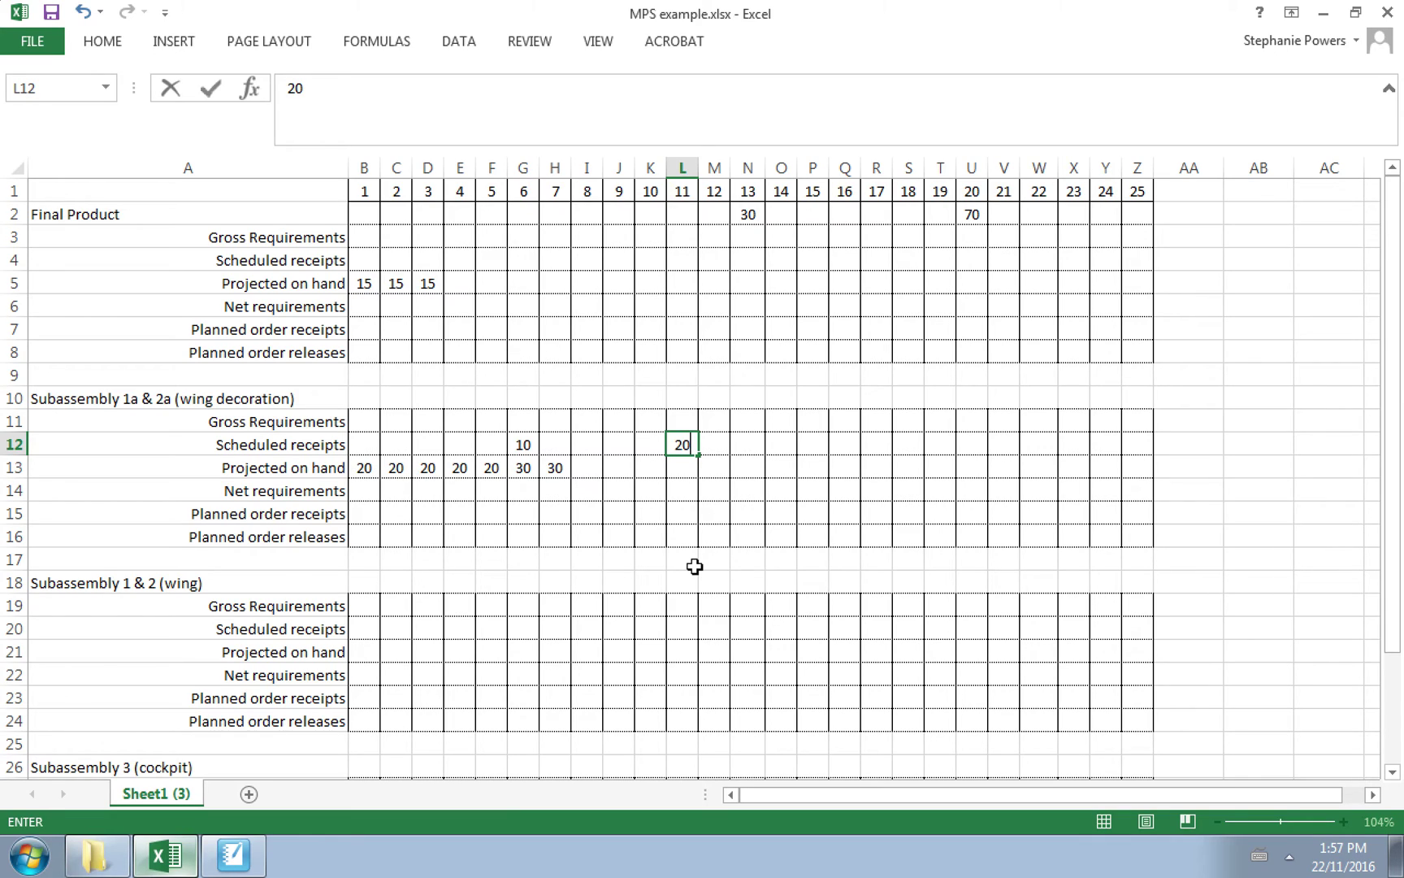
pyautogui.click(598, 474)
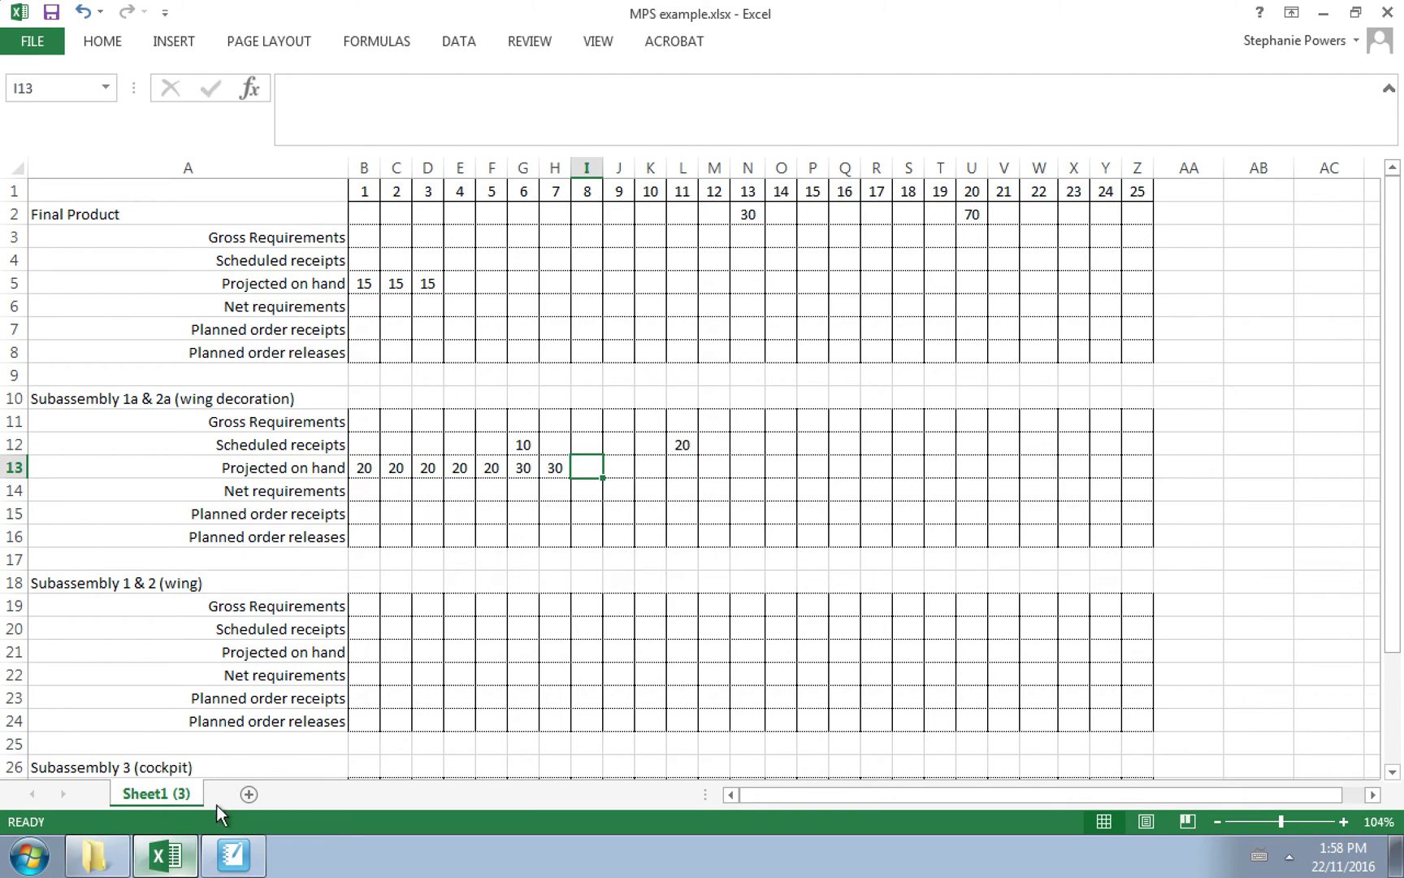
# Check the cockpit outsourcing note in SMART Notebook and enter 30 in the cockpit's scheduled receipts for day 4 in Excel
pyautogui.click(233, 855)
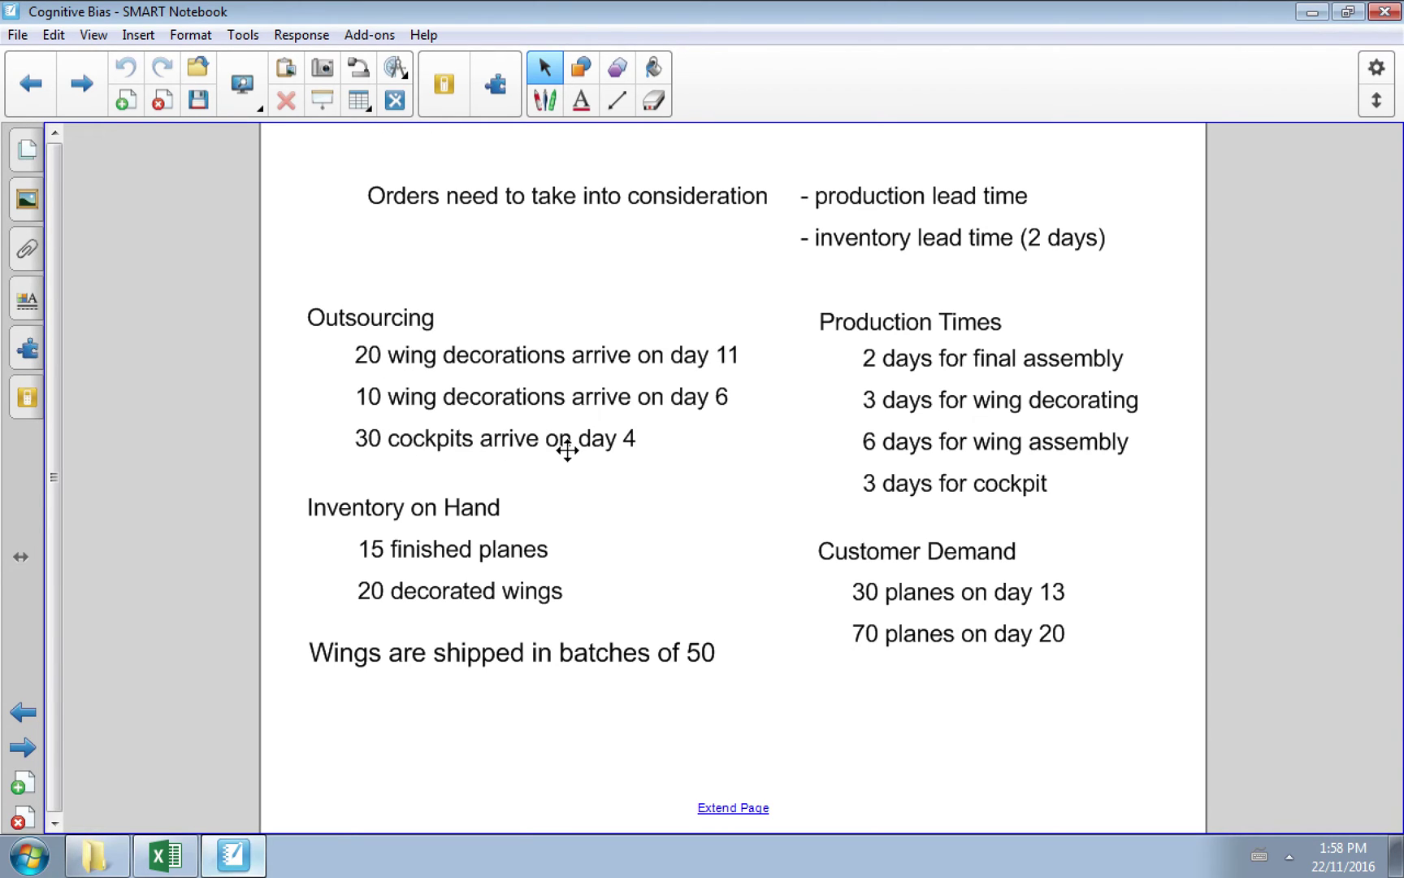
pyautogui.click(167, 855)
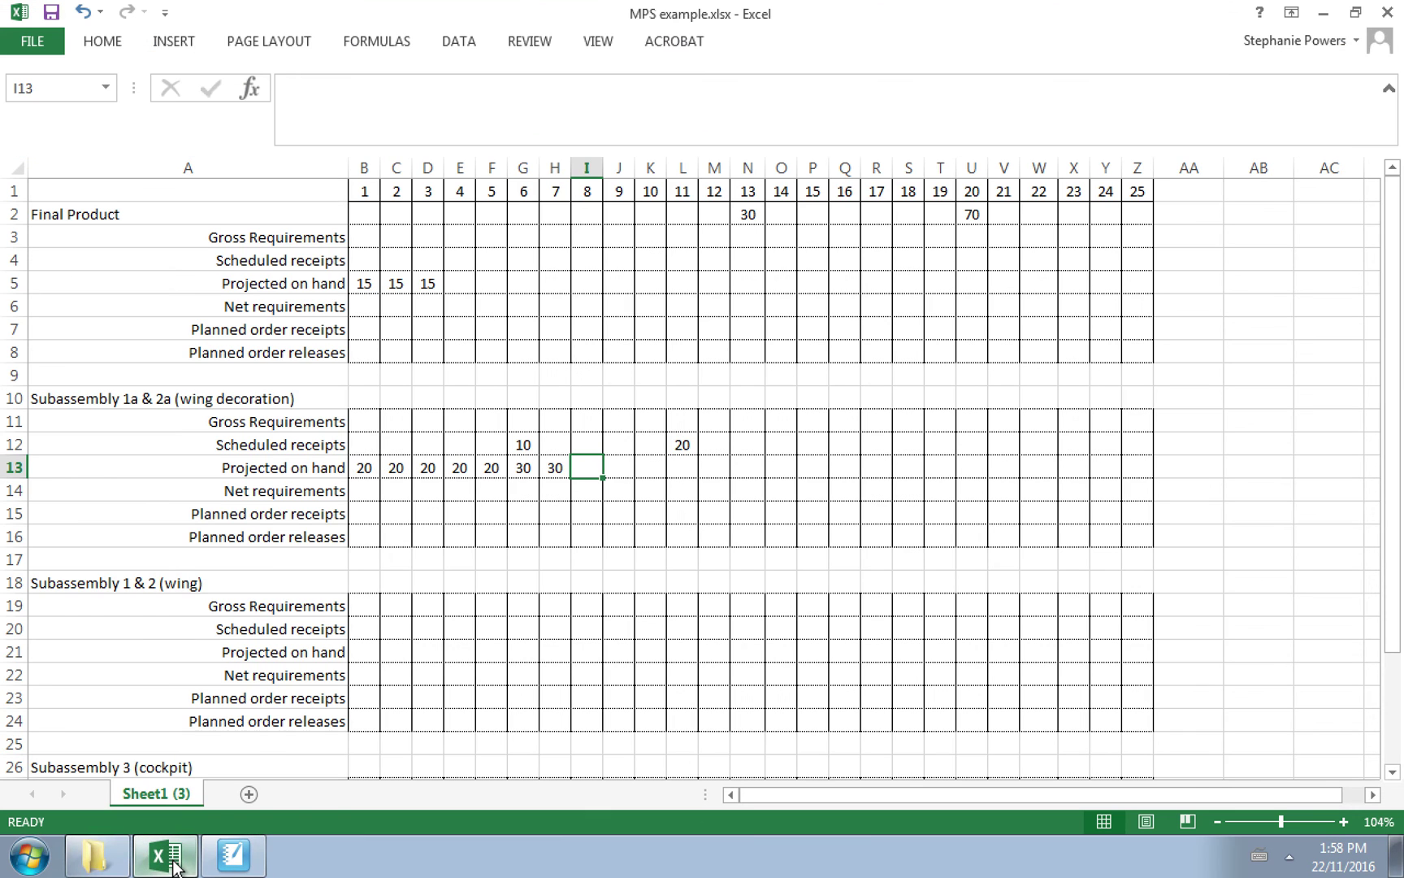
pyautogui.click(417, 579)
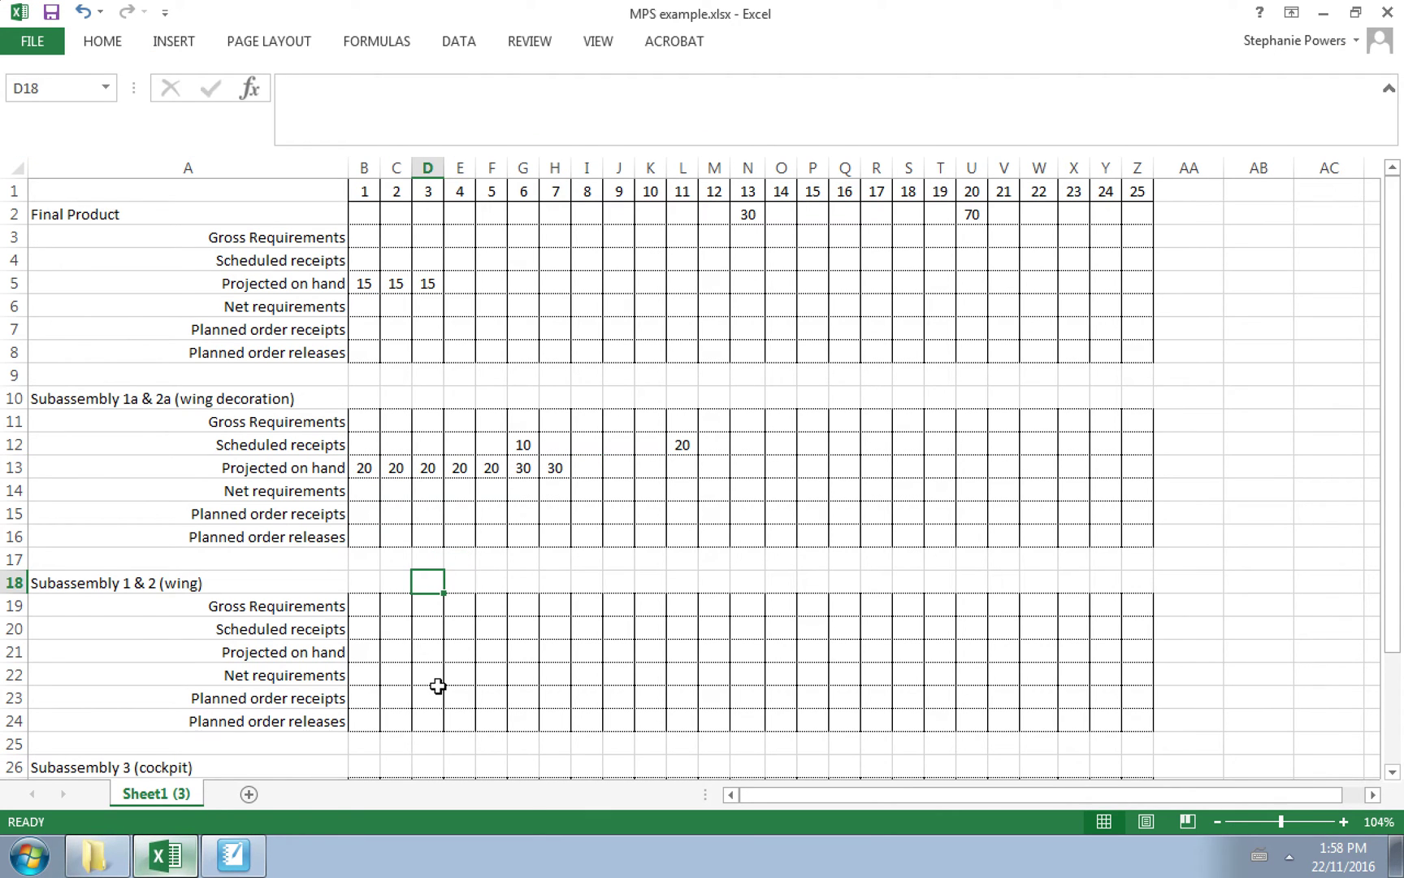
pyautogui.press('Down')
pyautogui.press('Down')
pyautogui.press('Down')
pyautogui.press('Down')
pyautogui.press('Down')
pyautogui.press('Down')
pyautogui.press('Down')
pyautogui.press('Down')
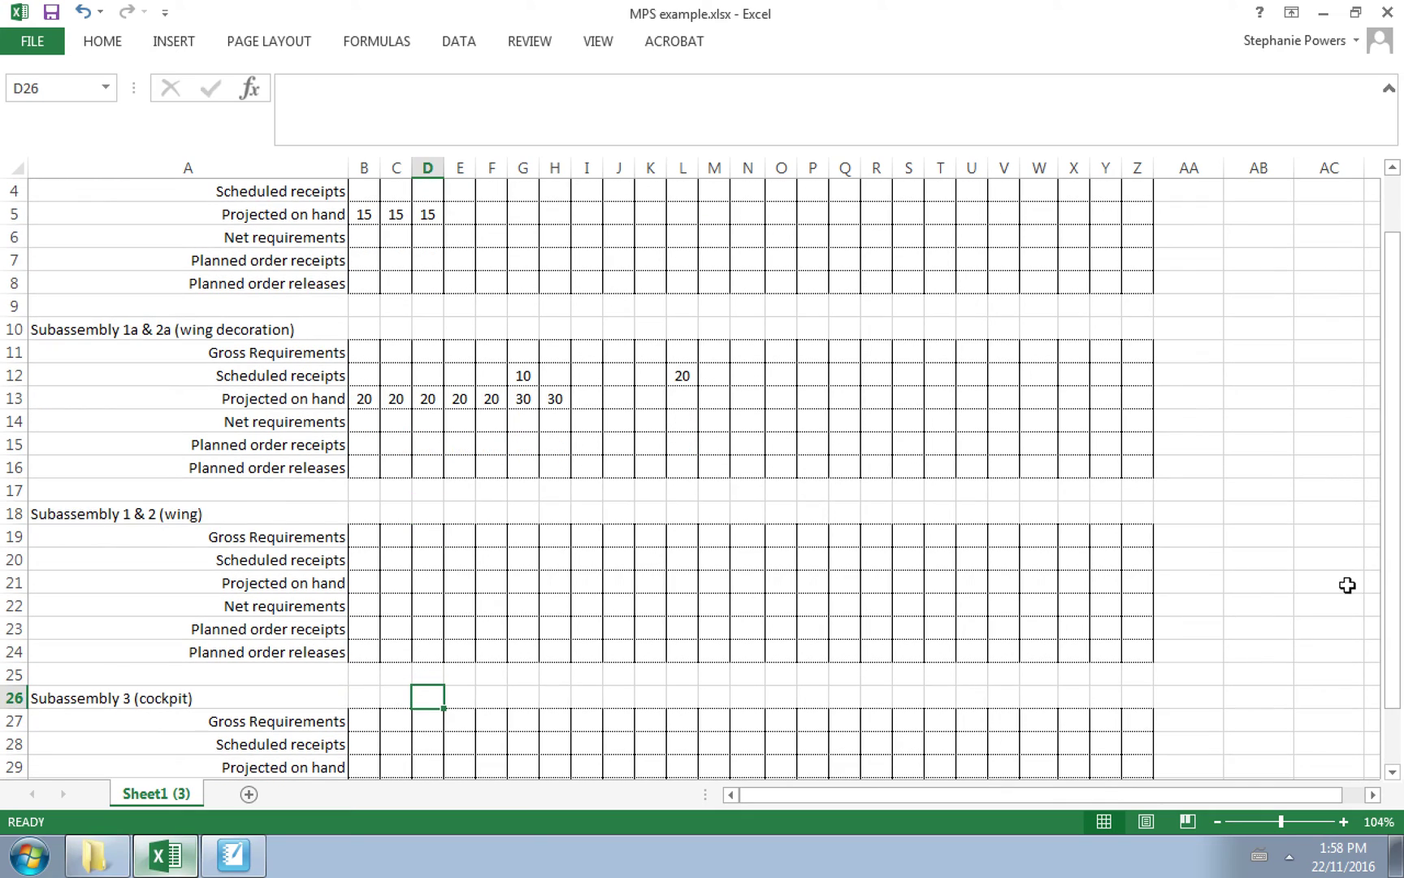
pyautogui.scroll(1, 778, 528)
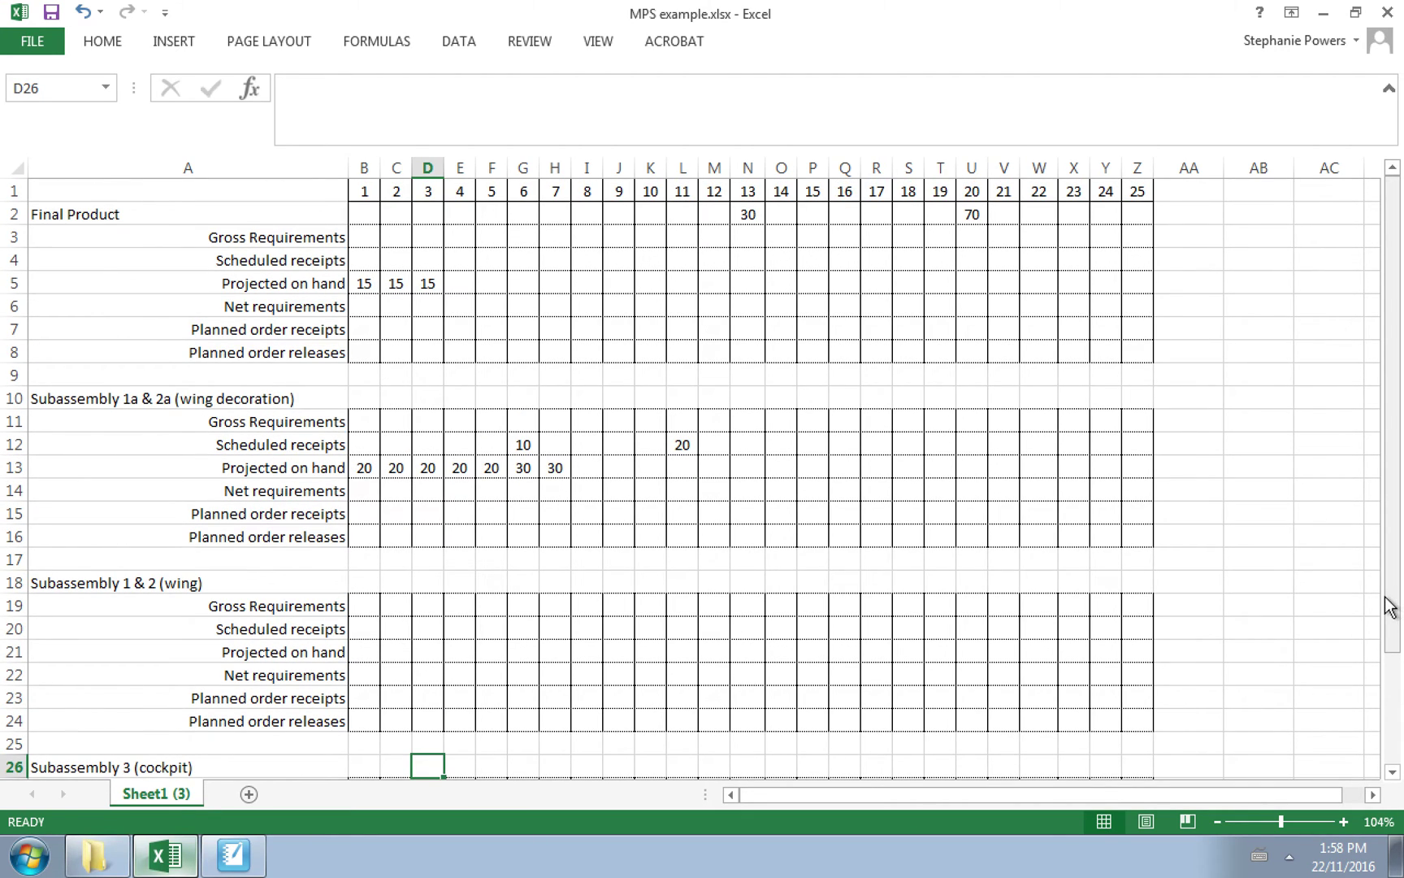
pyautogui.click(462, 165)
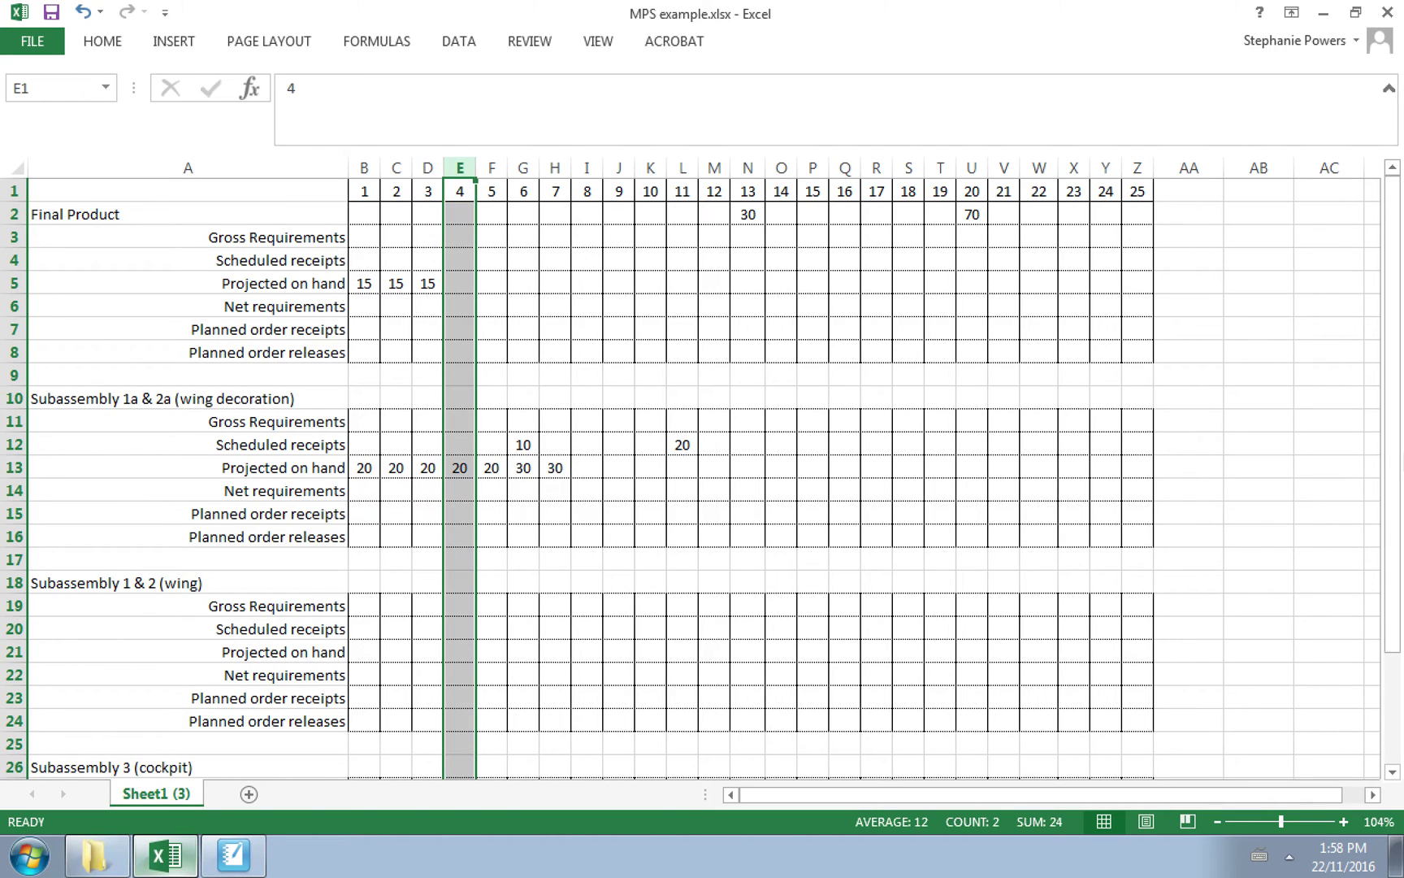
pyautogui.moveTo(1394, 479); pyautogui.dragTo(1394, 665)
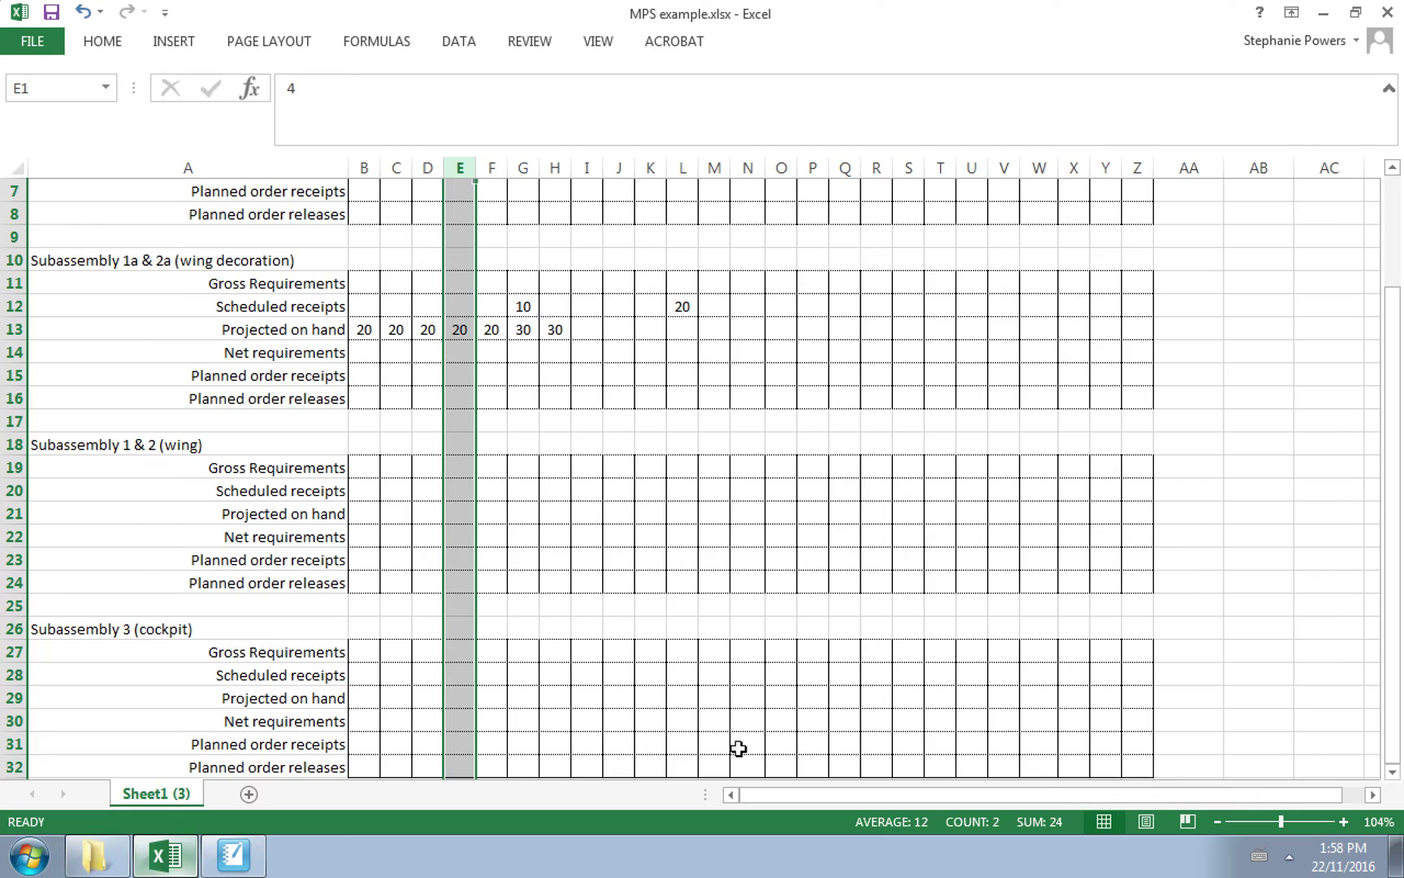
pyautogui.click(461, 681)
pyautogui.write('3')
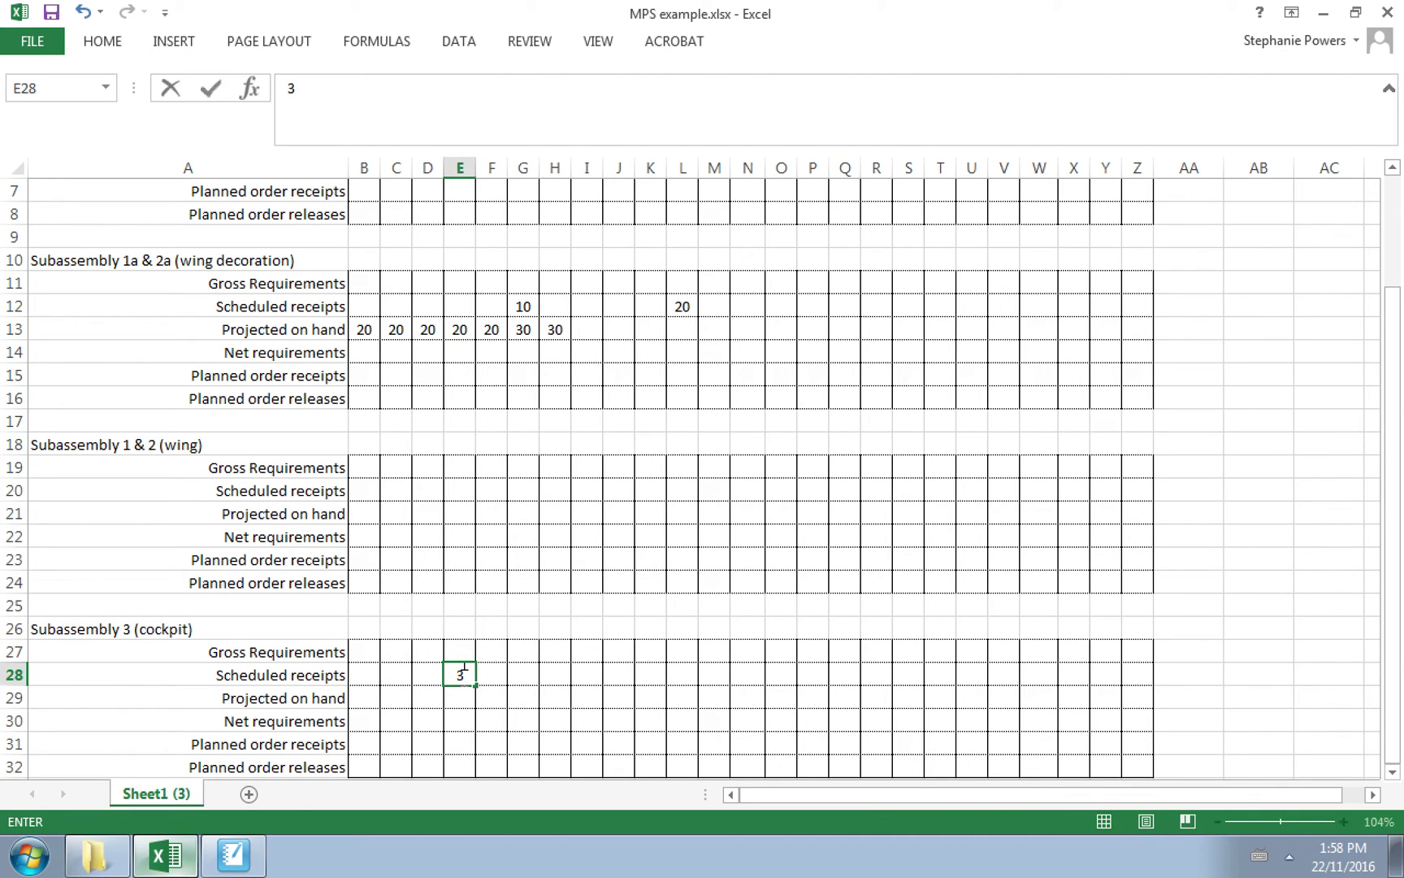
pyautogui.write('0')
pyautogui.press('Return')
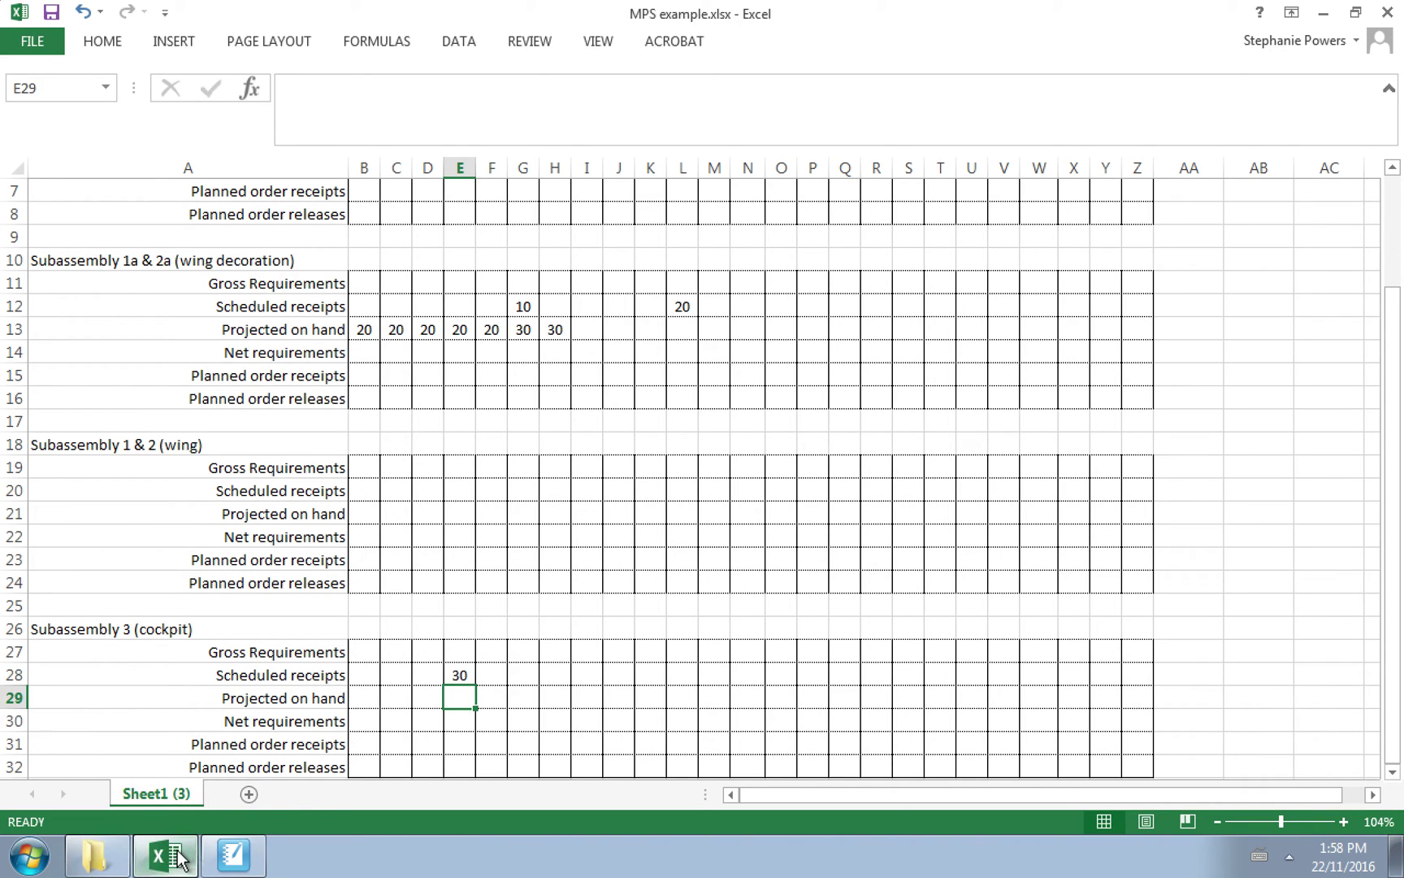
# Review the SMART Notebook notes, then in Excel move the day 20 demand of 70 into the final product's gross requirements row
pyautogui.click(233, 855)
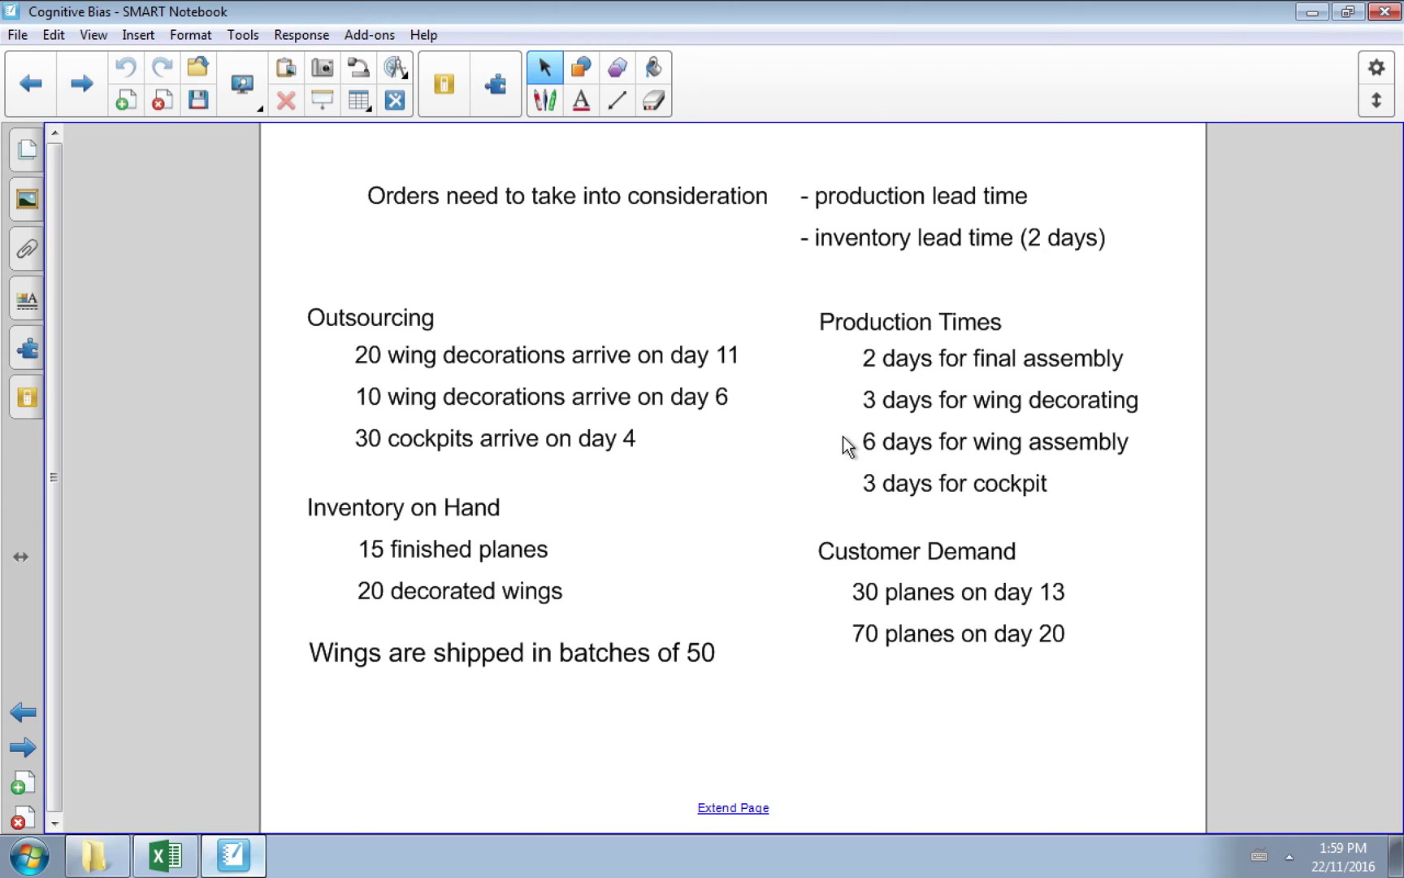
pyautogui.click(176, 859)
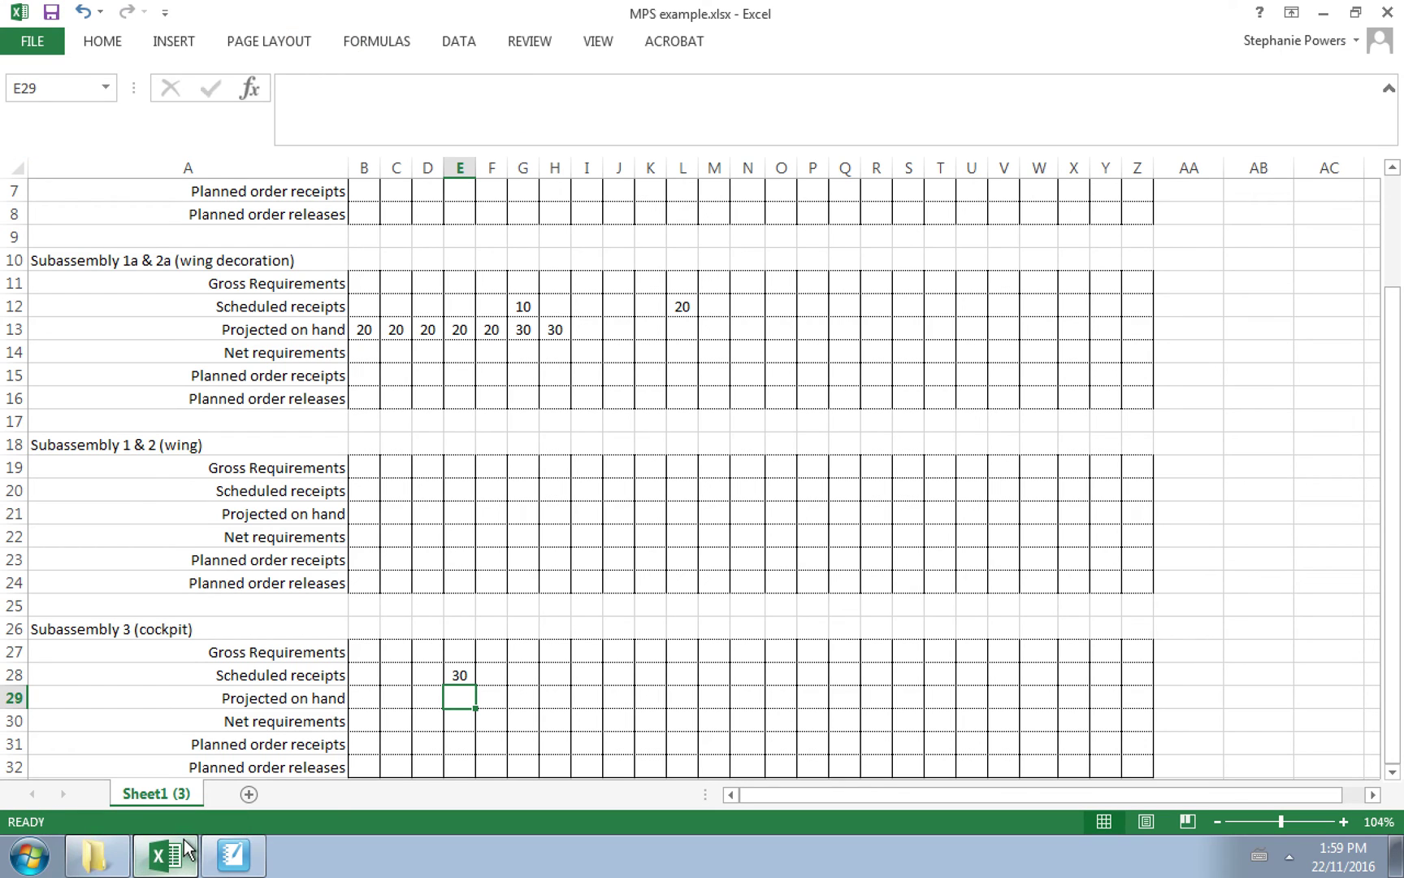
pyautogui.scroll(2, 556, 645)
pyautogui.click(973, 236)
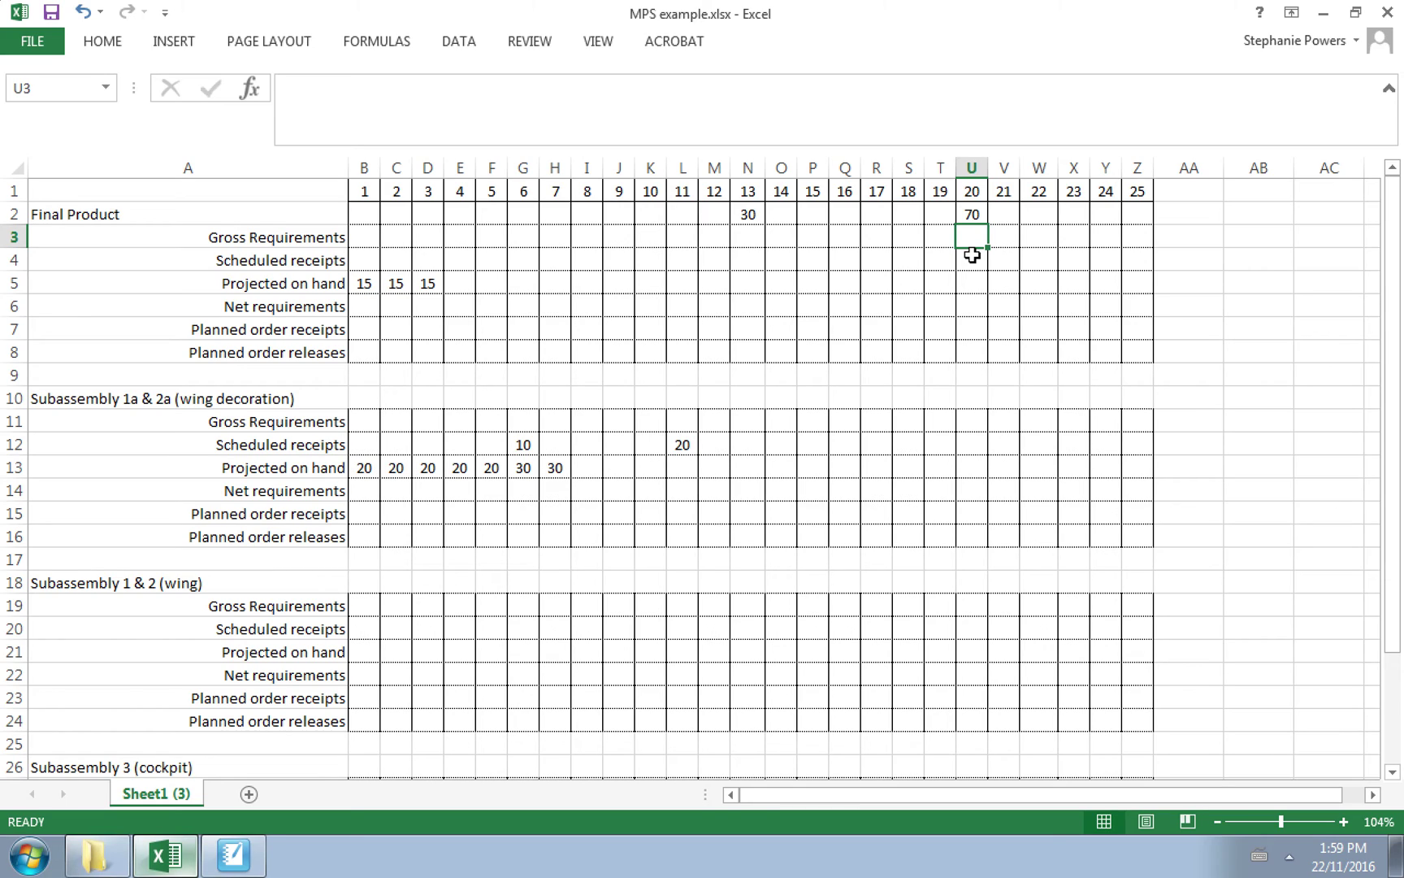
pyautogui.write('70')
pyautogui.press('Return')
pyautogui.click(974, 213)
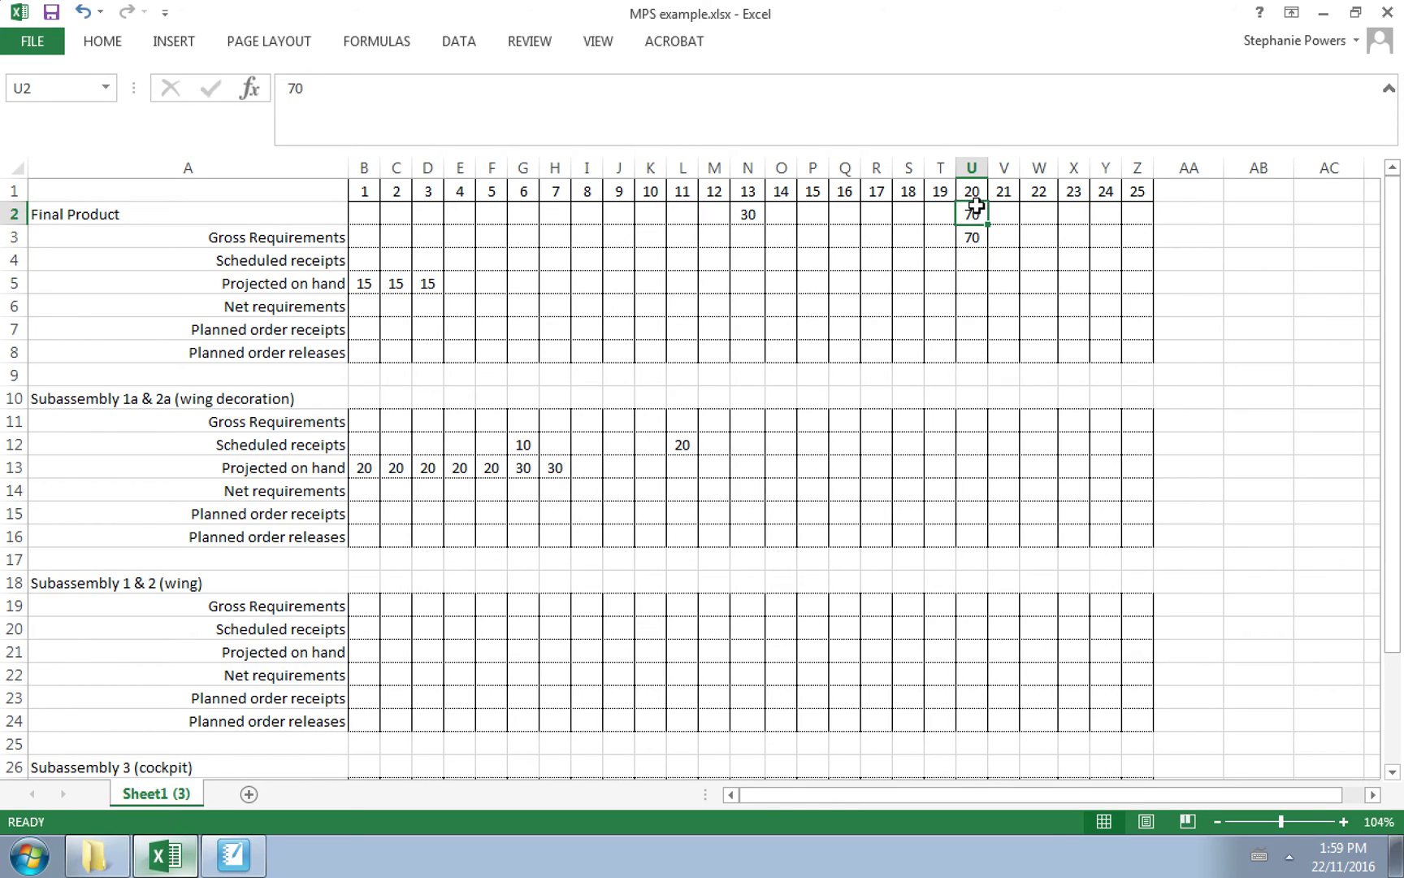
pyautogui.press('BackSpace')
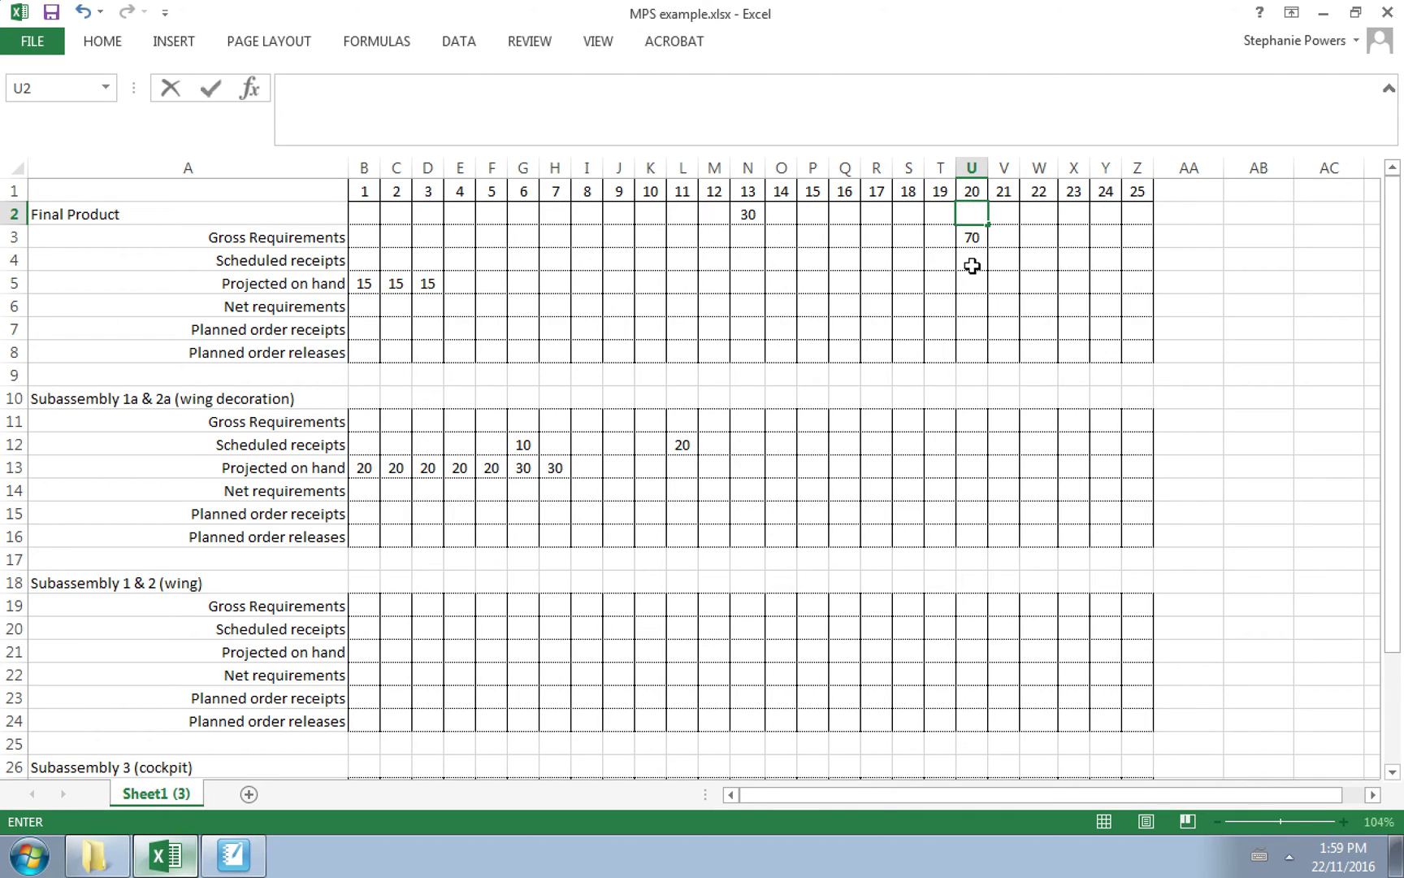
pyautogui.press('Return')
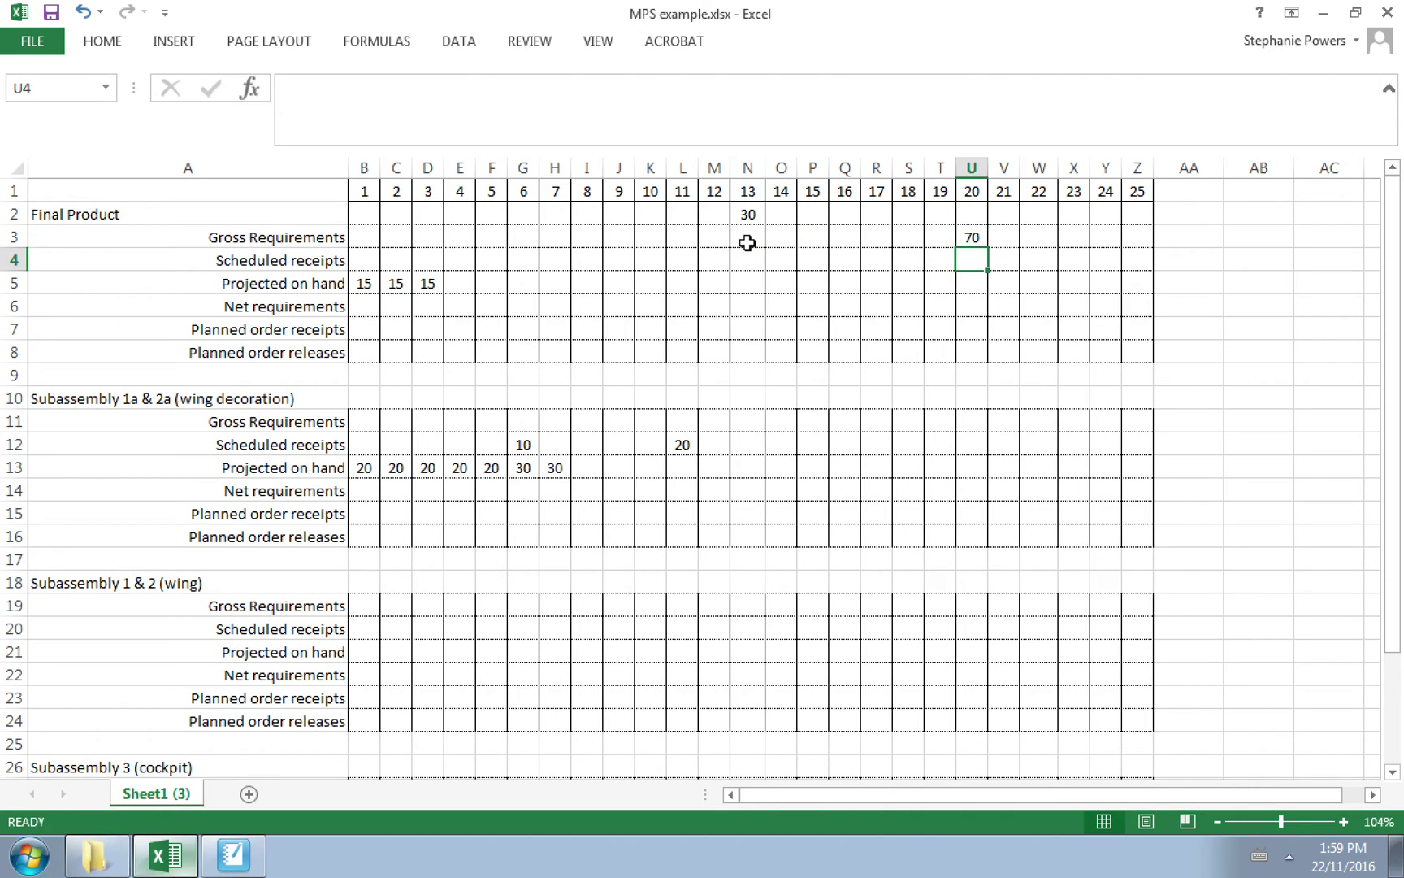
# Move the day 13 demand of 30 from the Final Product heading row into its gross requirements row
pyautogui.click(747, 243)
pyautogui.write('30')
pyautogui.press('Return')
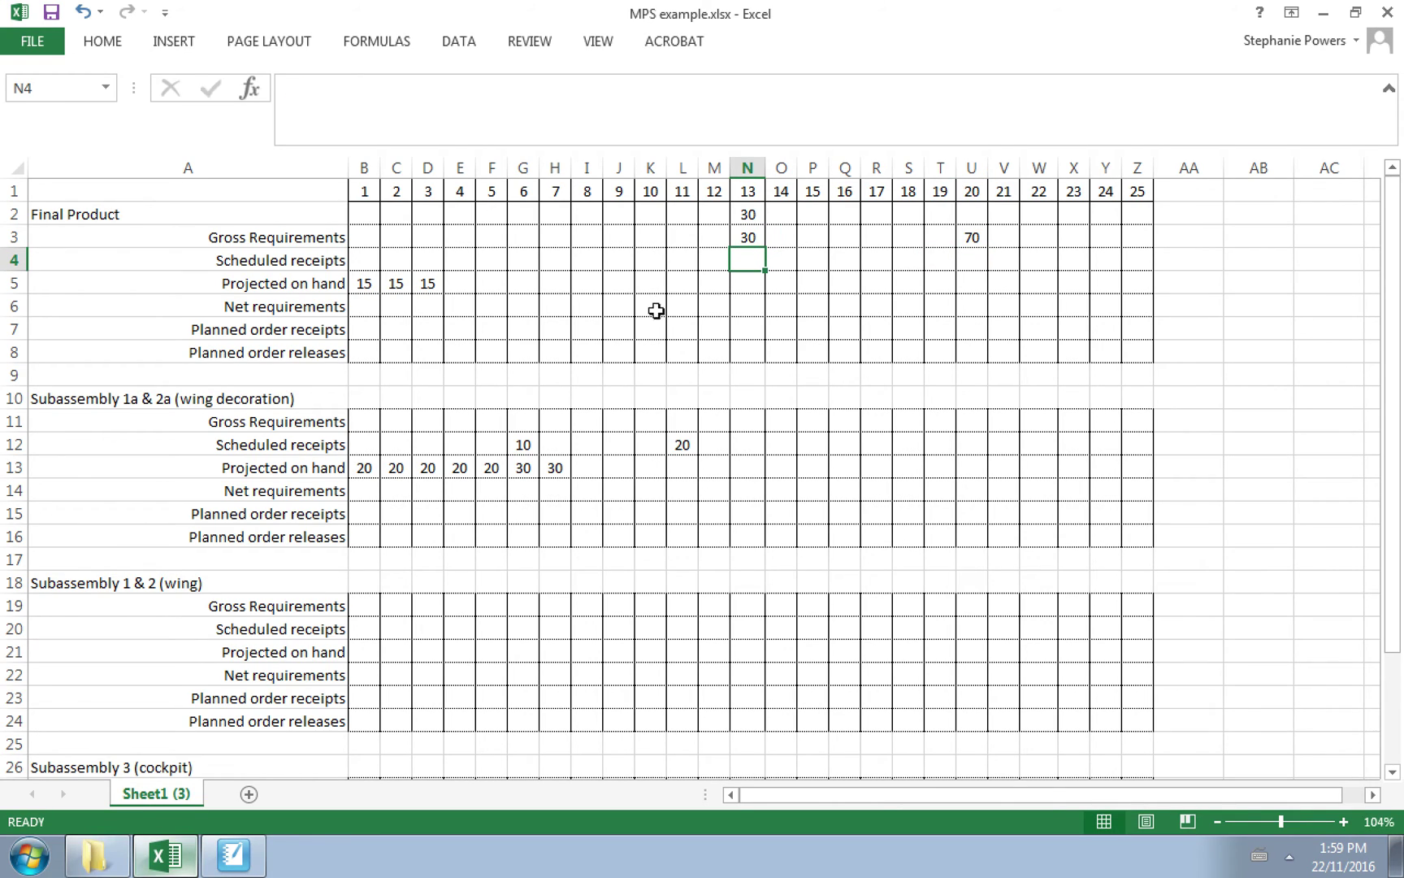
pyautogui.click(749, 216)
pyautogui.click(752, 233)
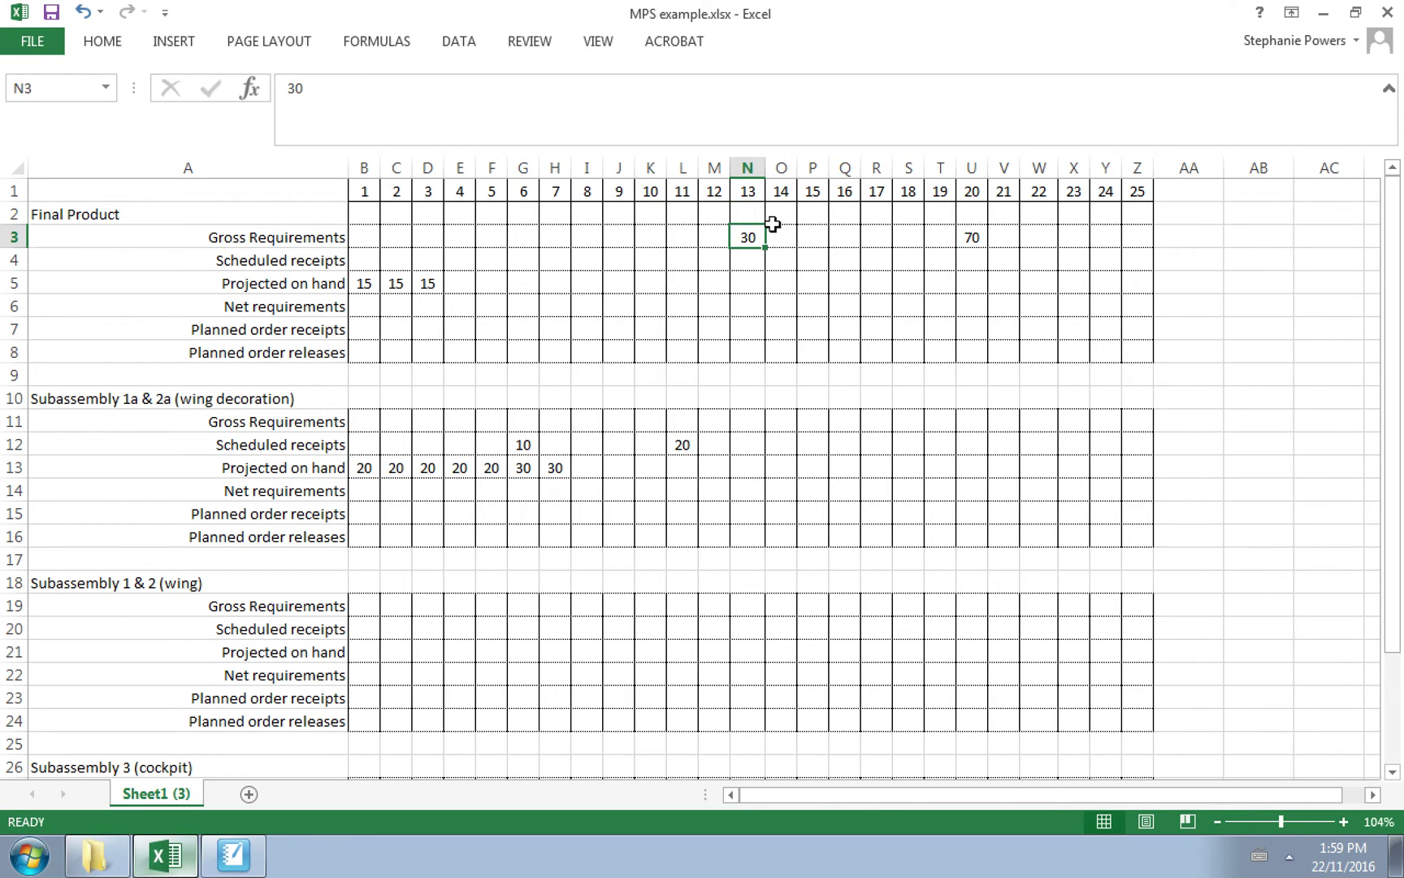
pyautogui.click(972, 259)
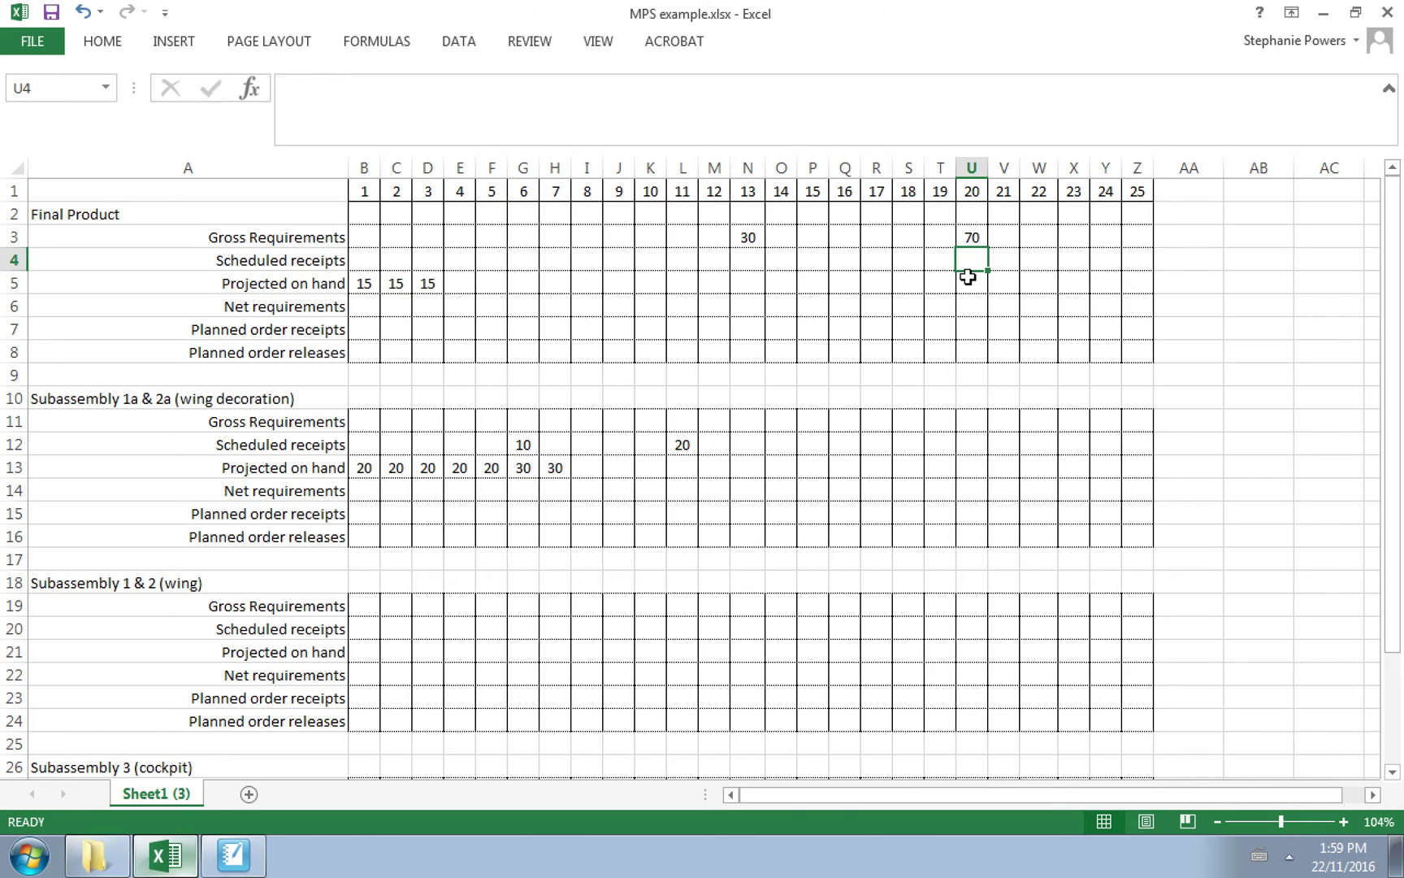
# Extend the final product's projected on hand with 15 for each day from 4 to 13
pyautogui.click(463, 285)
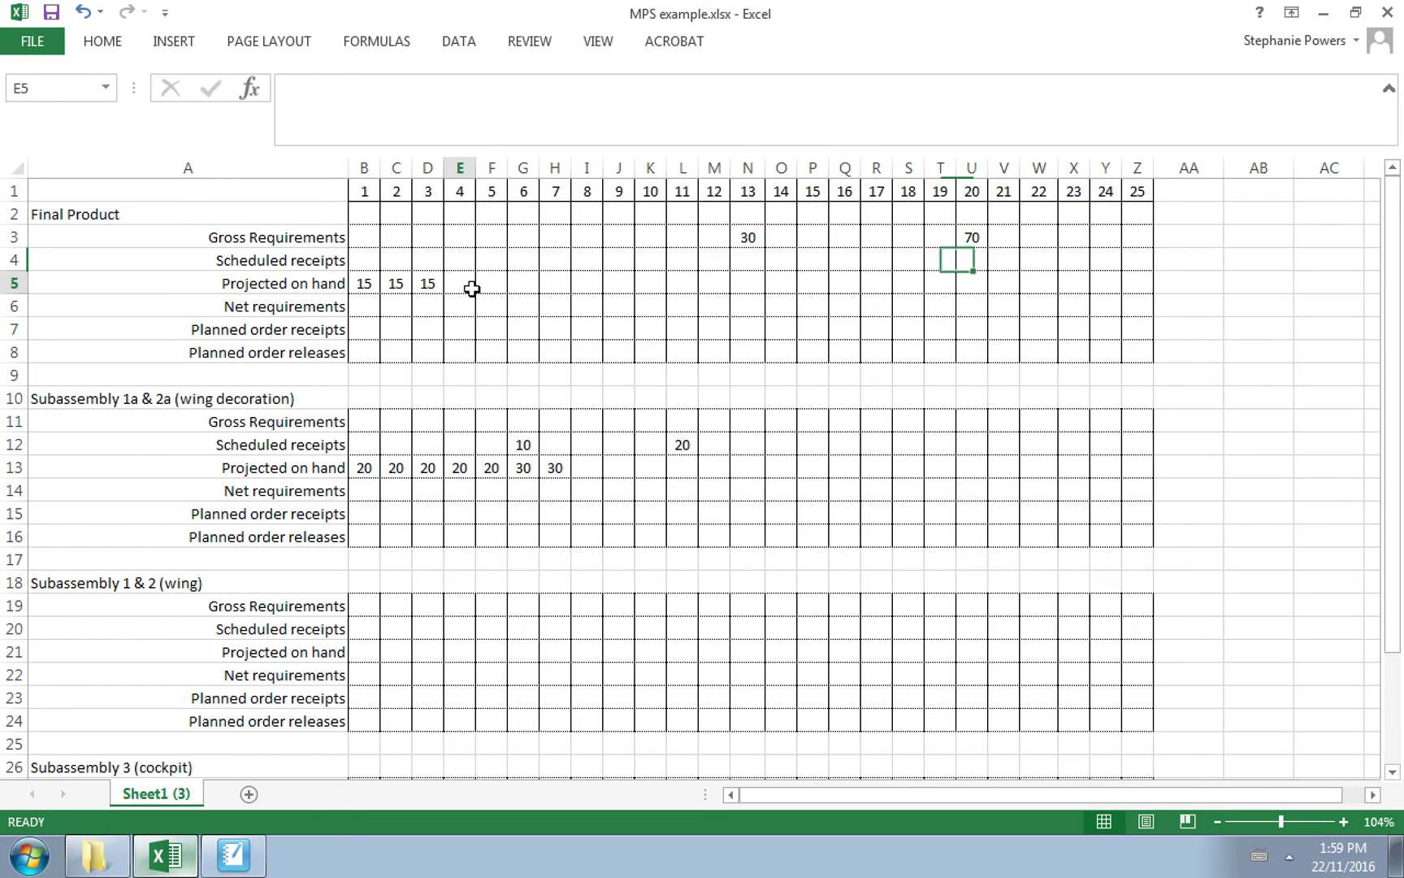
pyautogui.write('15')
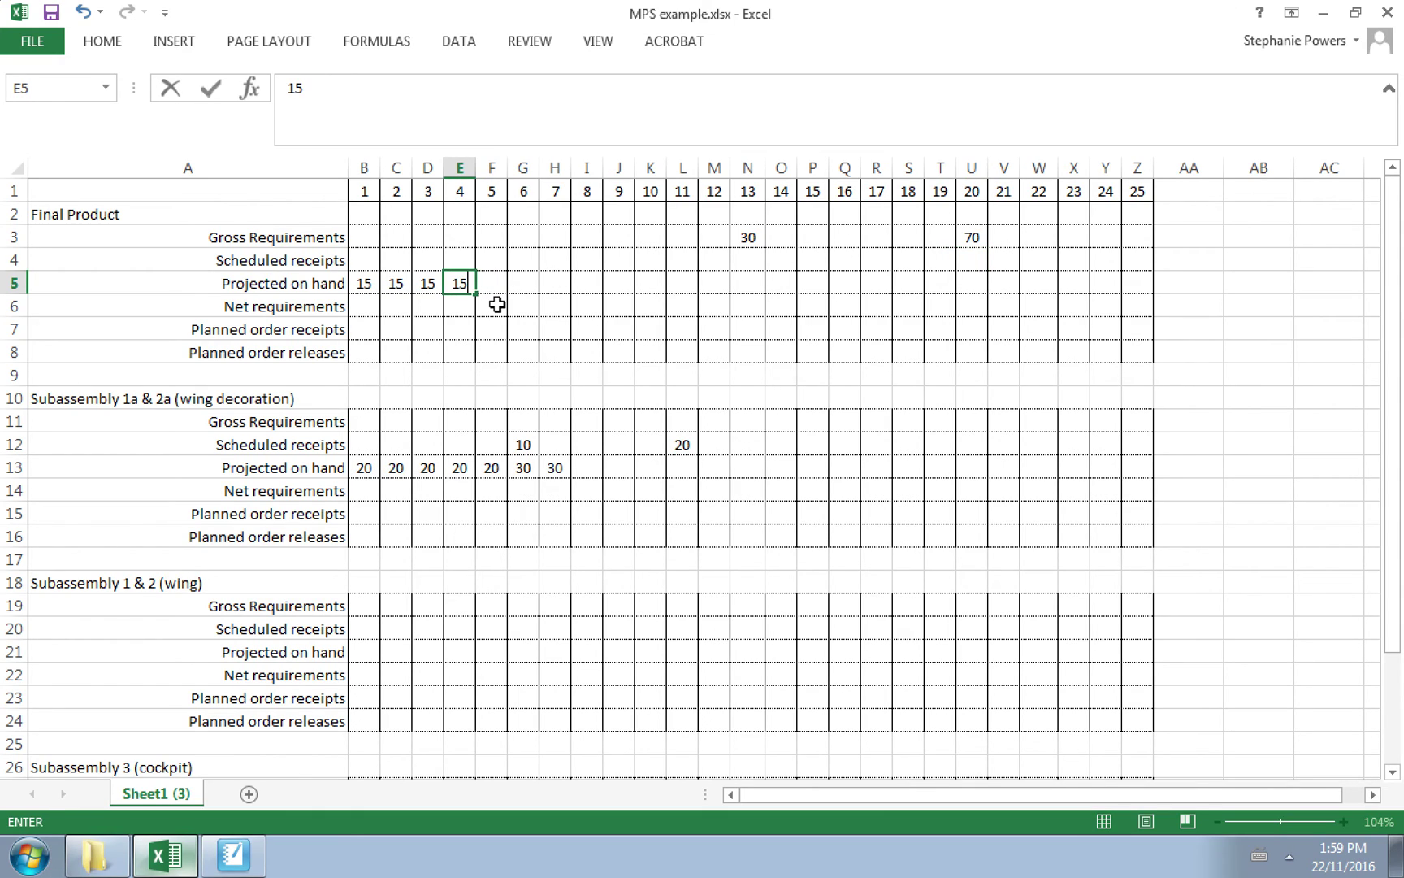
pyautogui.press('Tab')
pyautogui.write('15')
pyautogui.press('Tab')
pyautogui.write('15')
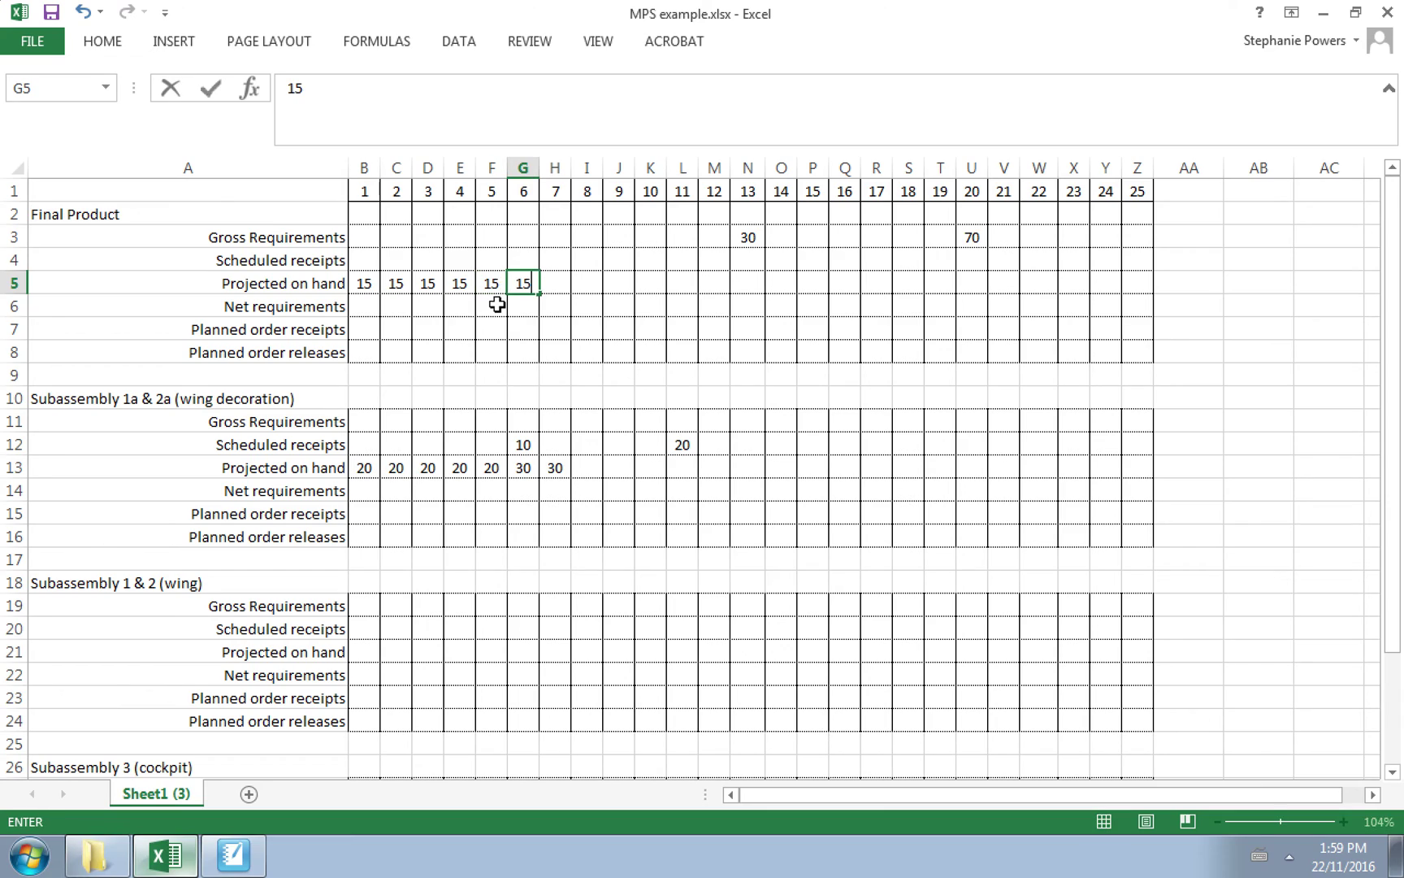
pyautogui.press('Tab')
pyautogui.write('15')
pyautogui.press('Tab')
pyautogui.write('15')
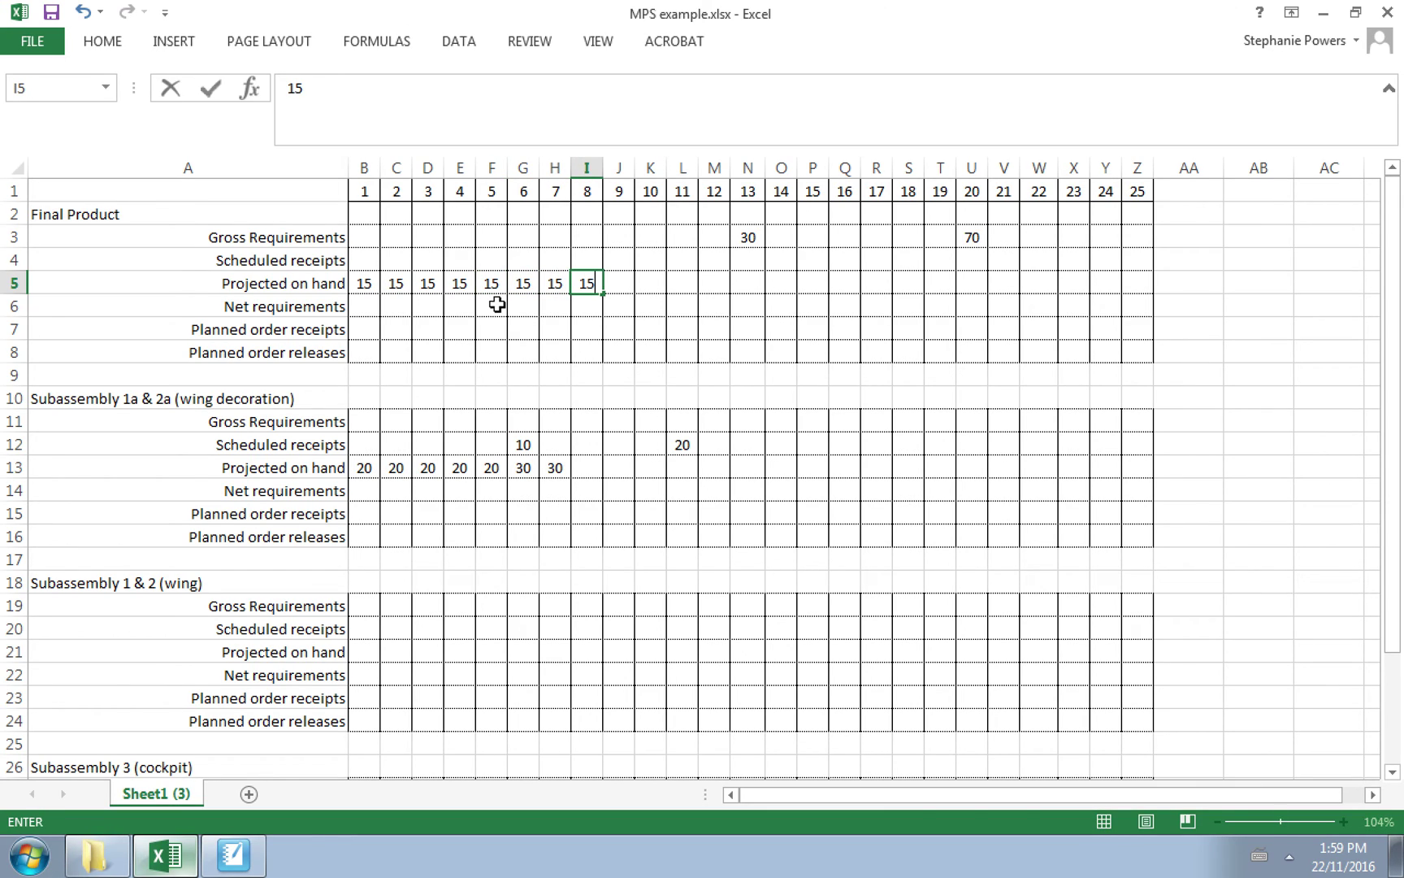
pyautogui.press('Tab')
pyautogui.write('156')
pyautogui.press('BackSpace')
pyautogui.hotkey('ctrl', 'Return')
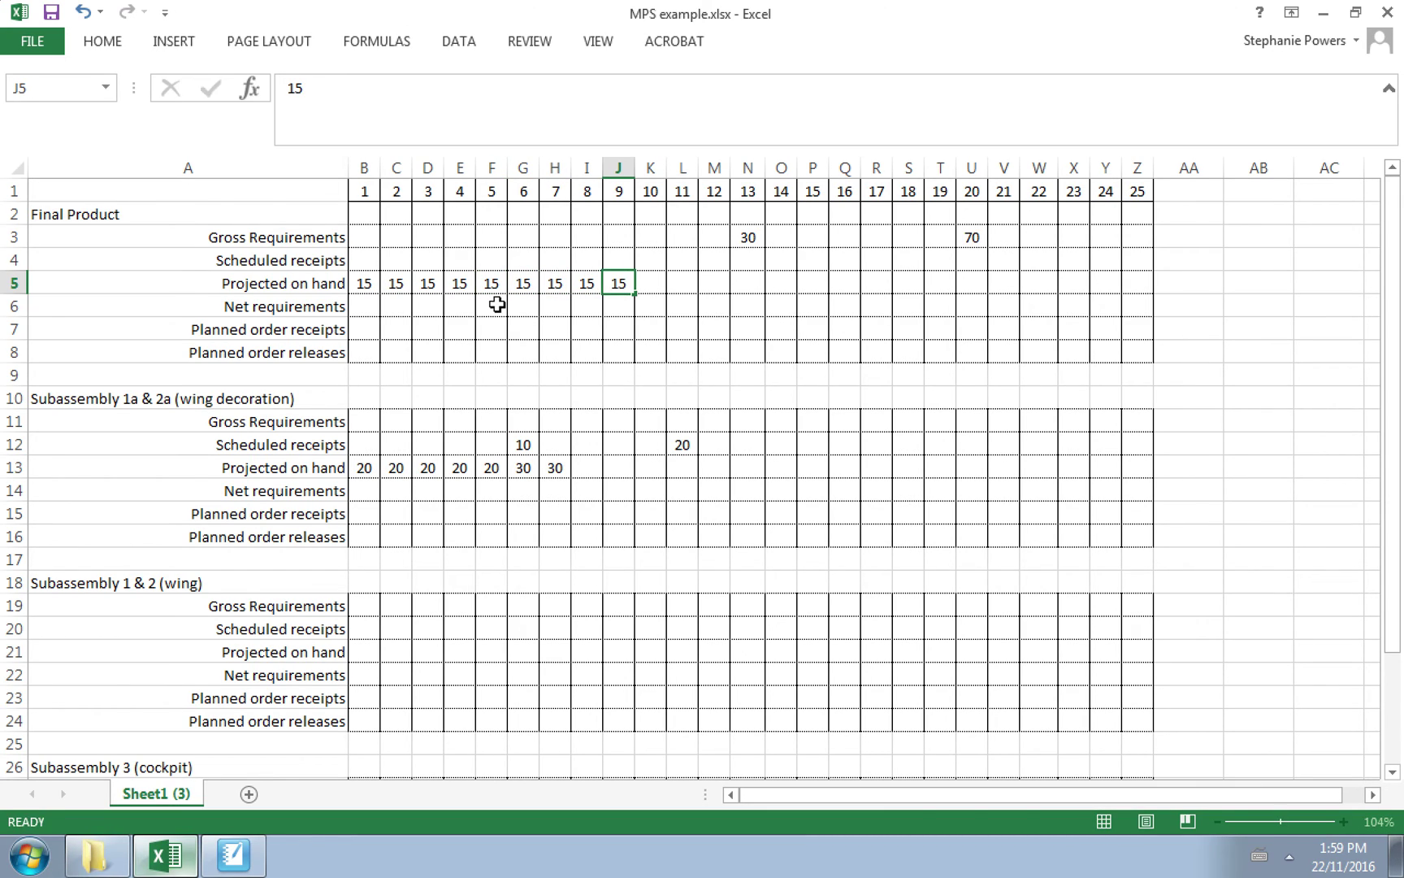
pyautogui.press('Tab')
pyautogui.write('15')
pyautogui.press('Tab')
pyautogui.write('15')
pyautogui.press('Tab')
pyautogui.write('15')
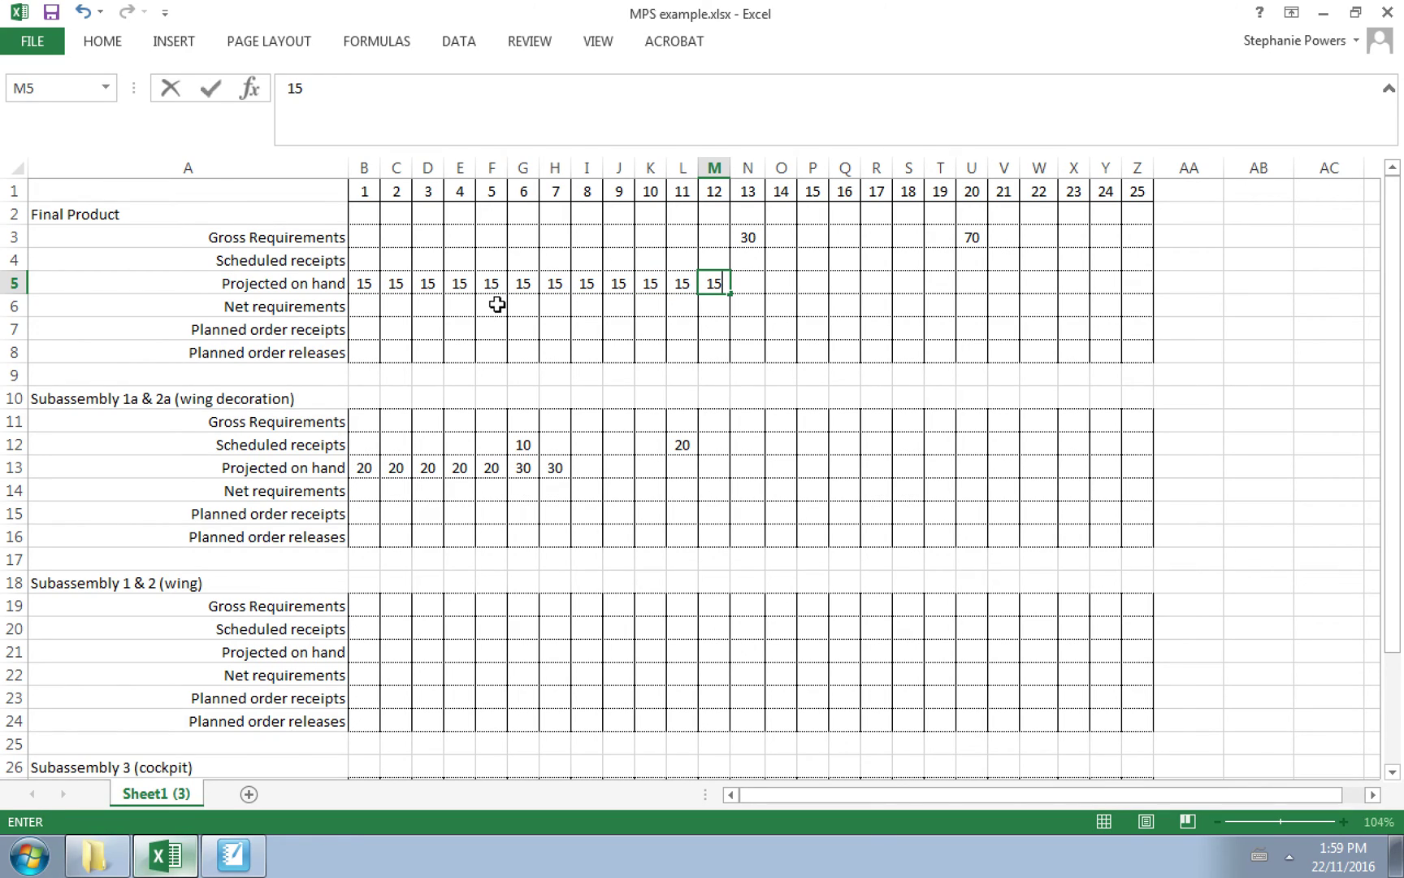
pyautogui.press('Tab')
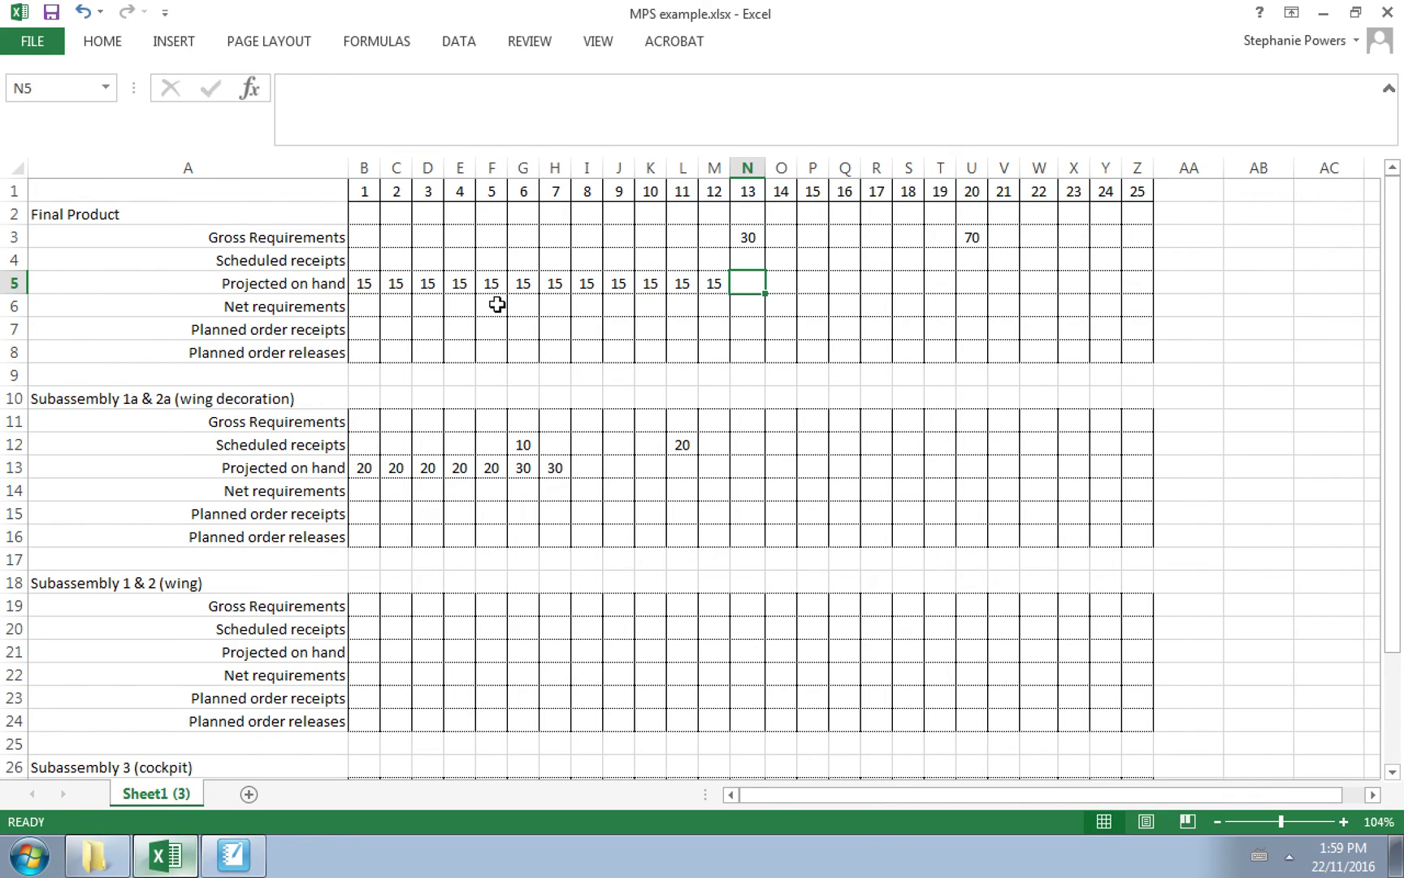
pyautogui.write('15')
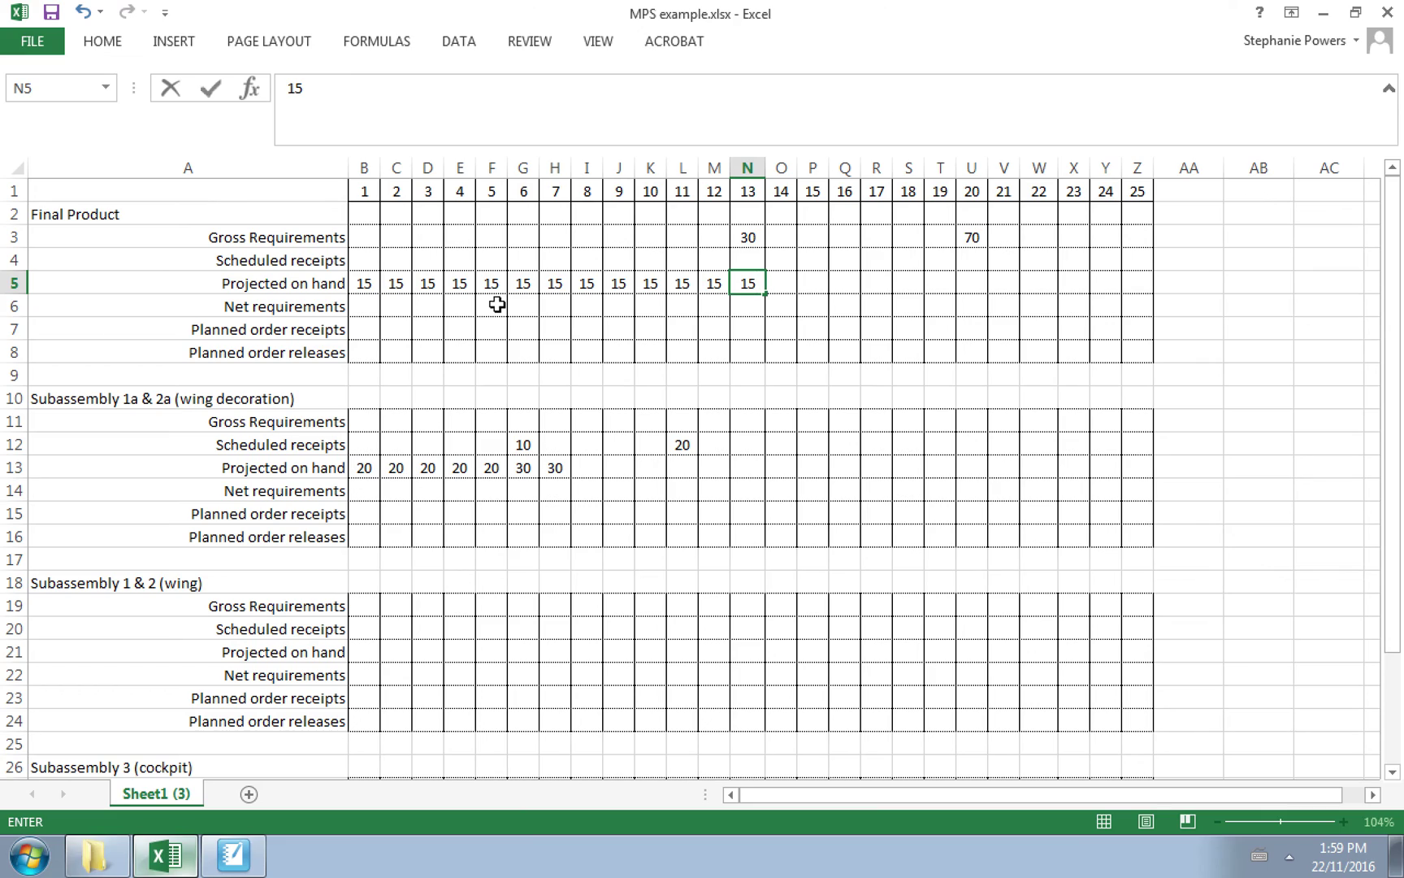
pyautogui.click(751, 234)
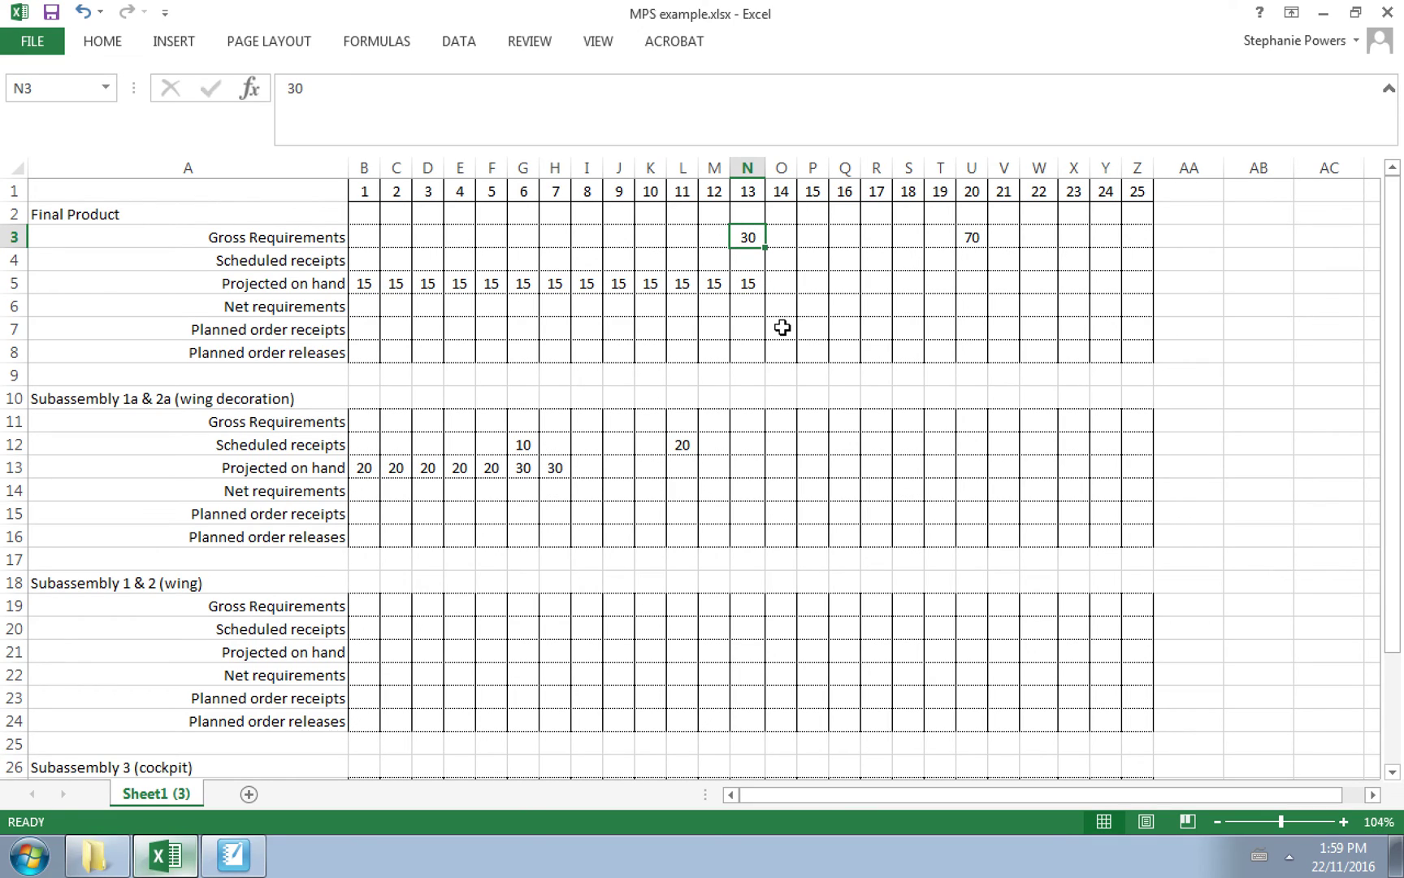
# Enter 15 in both the net requirements and the planned order receipts of the final product for day 13
pyautogui.click(746, 280)
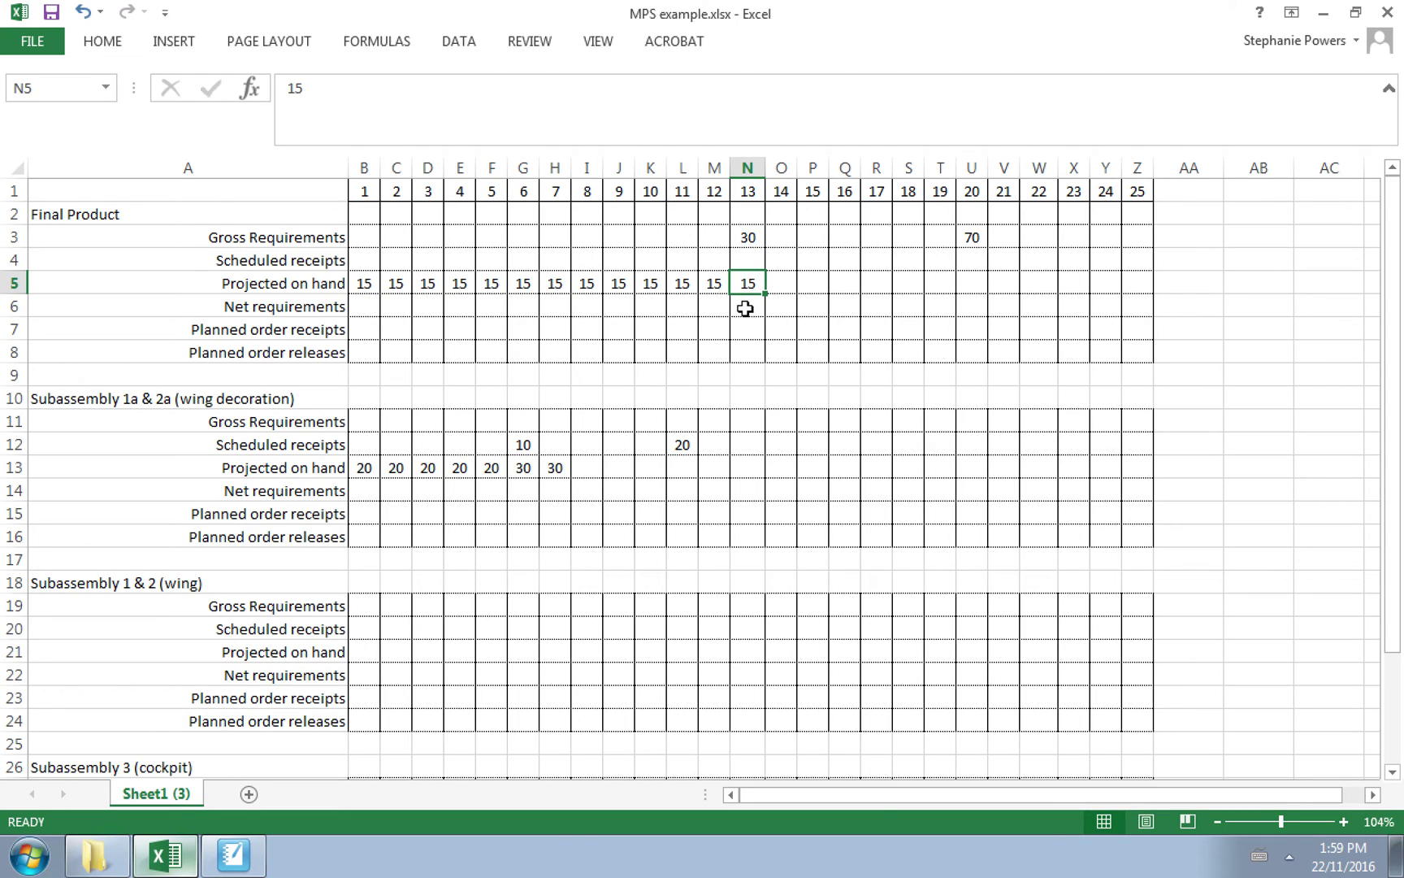
pyautogui.click(745, 308)
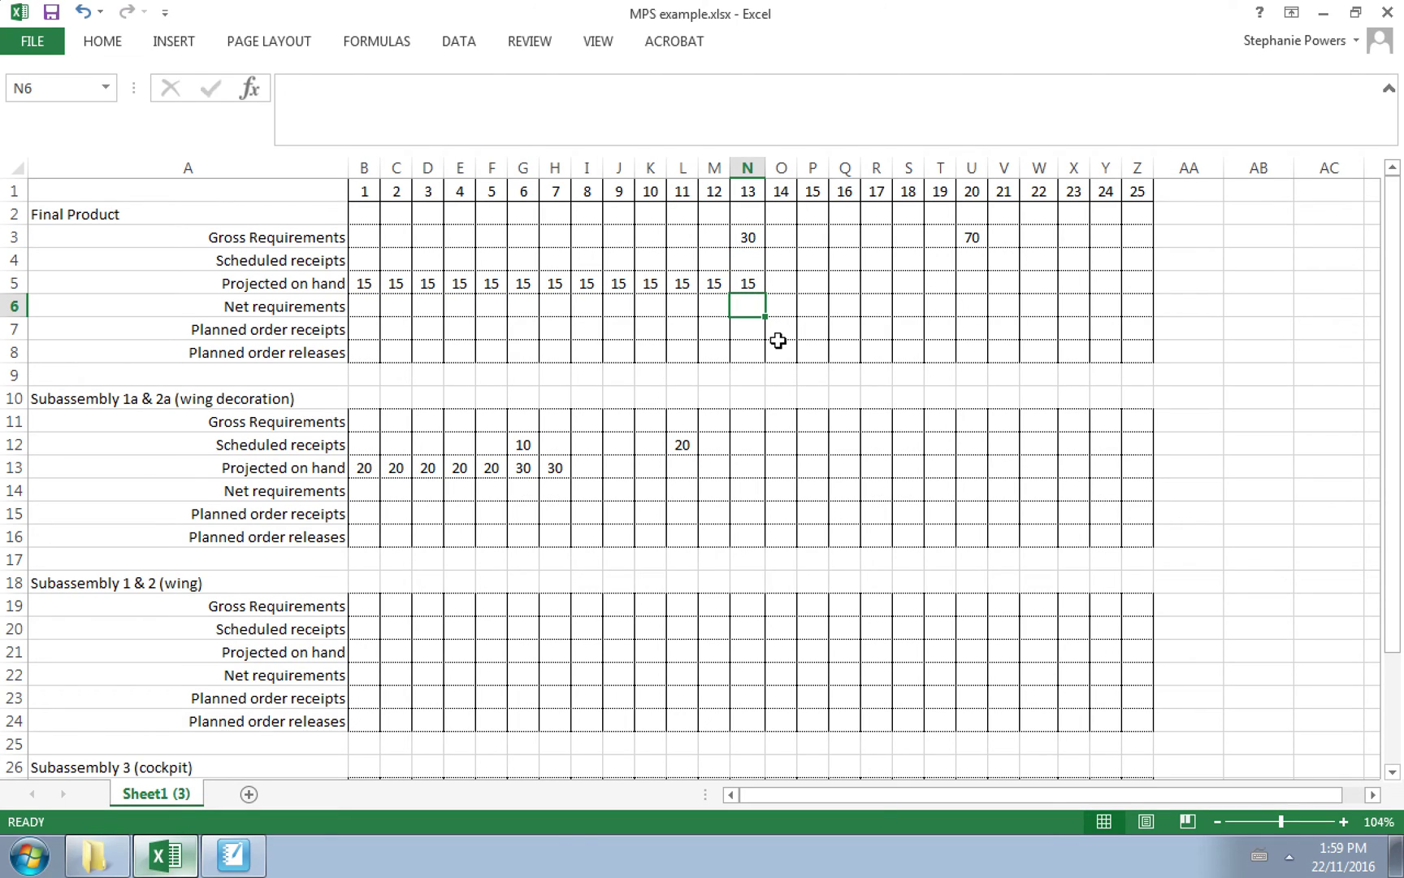
pyautogui.write('15')
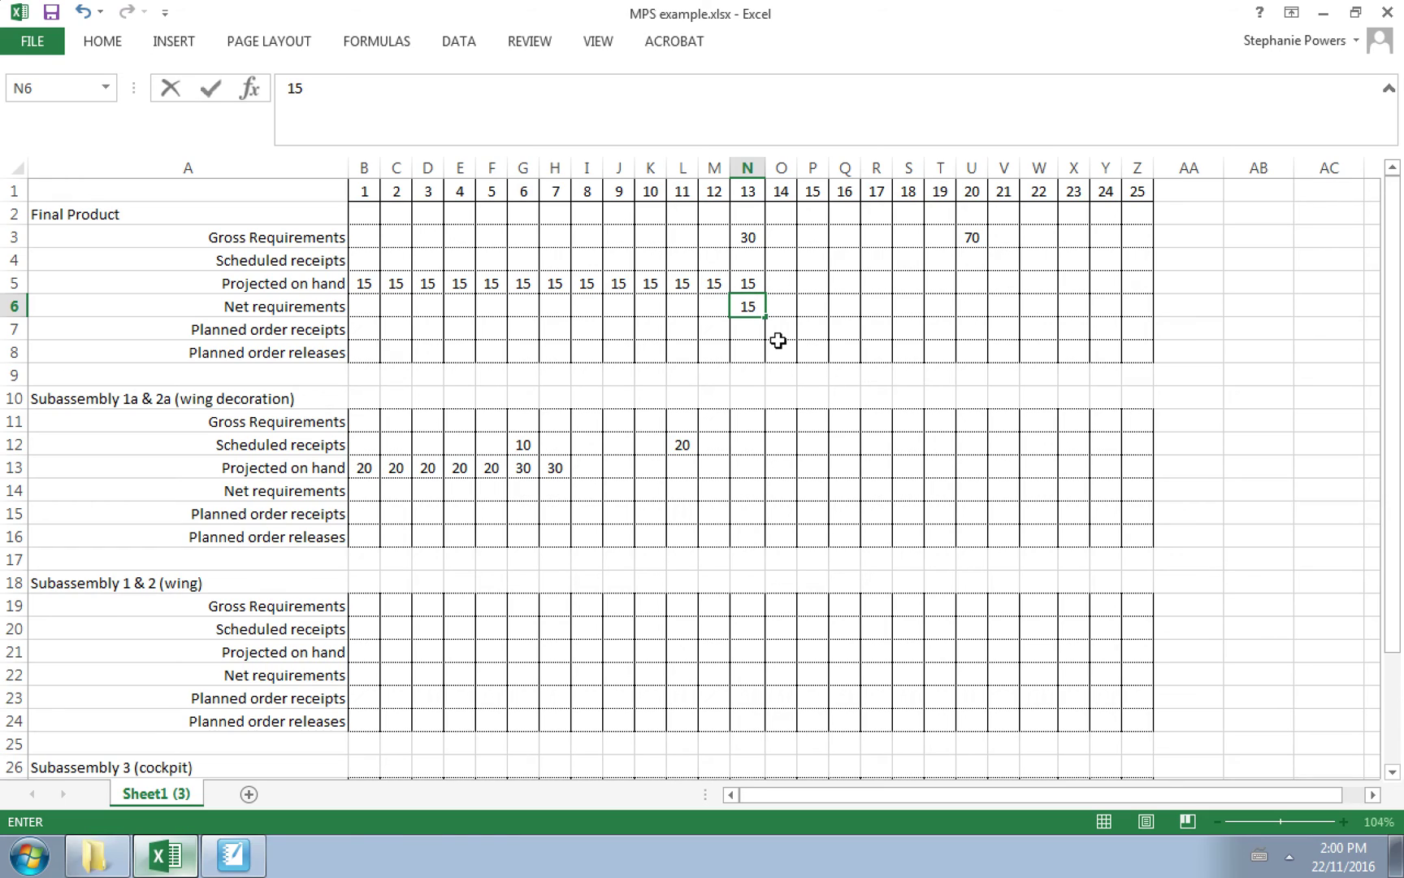
pyautogui.press('Return')
pyautogui.write('15')
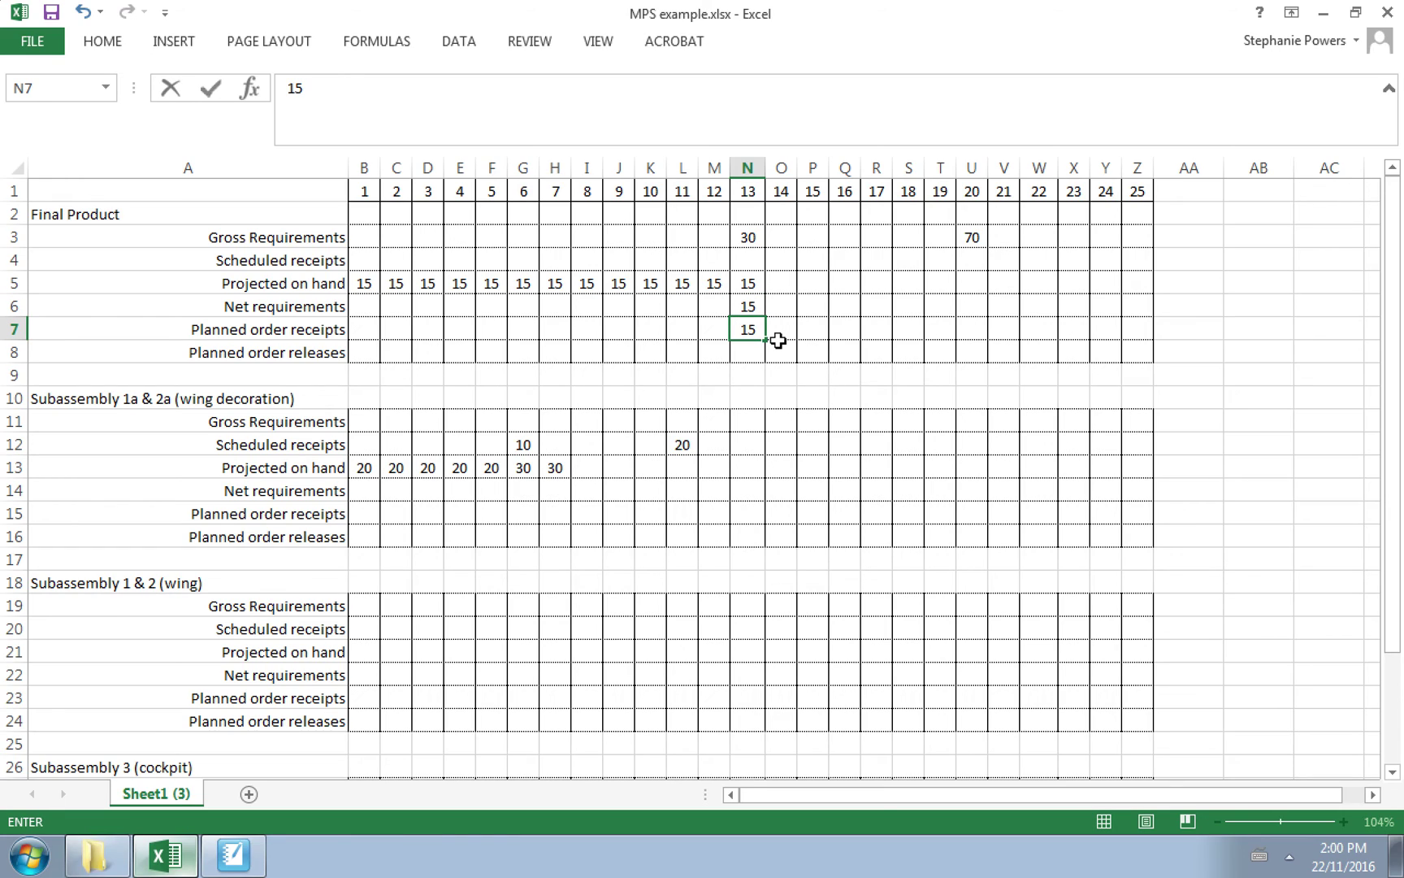
pyautogui.press('Return')
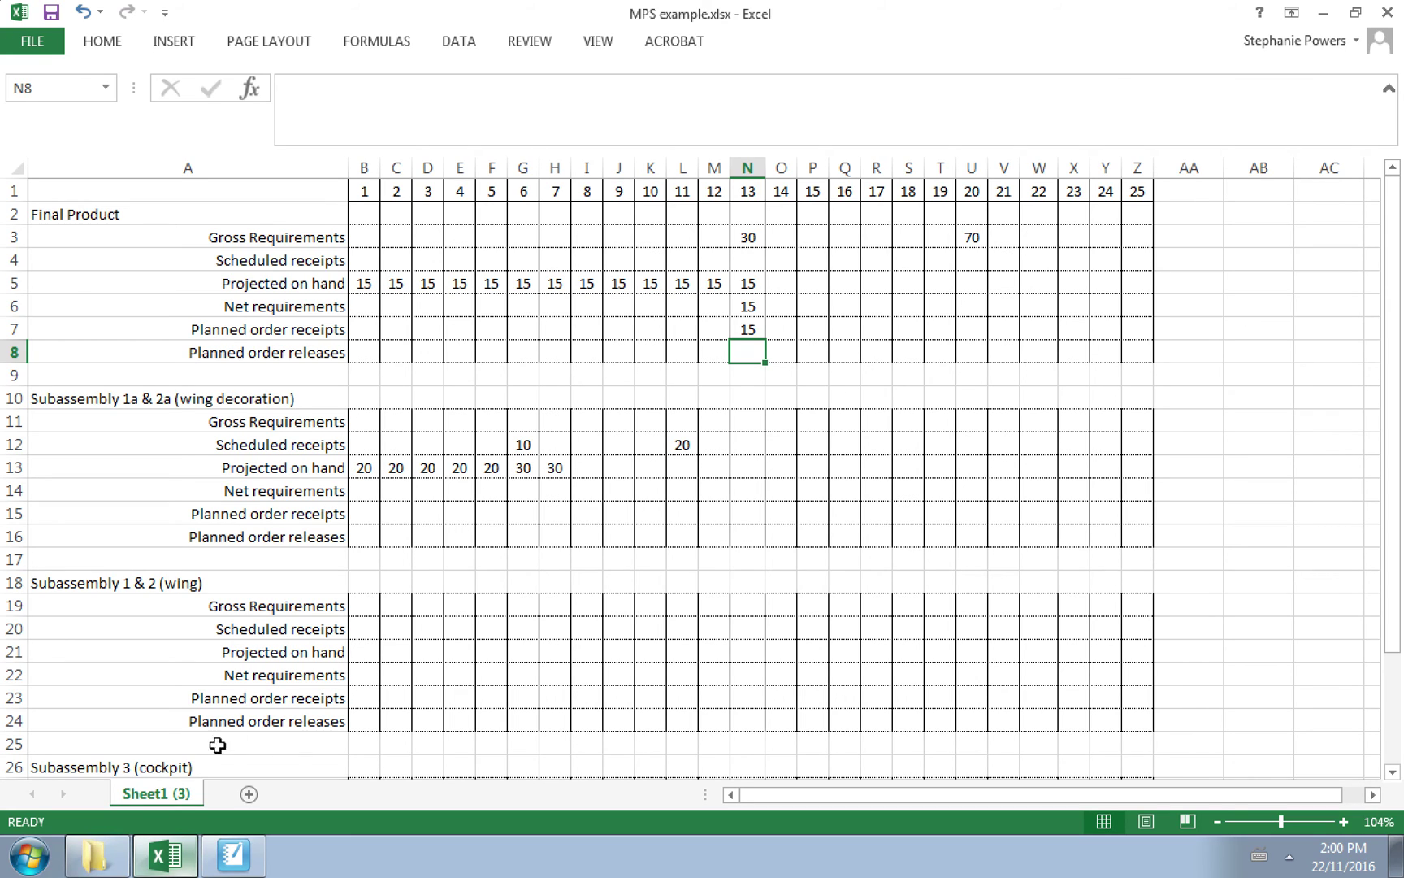
# Check the lead times in the SMART Notebook notes and, back in Excel, enter 15 in the final product's planned order releases for day 9
pyautogui.click(243, 860)
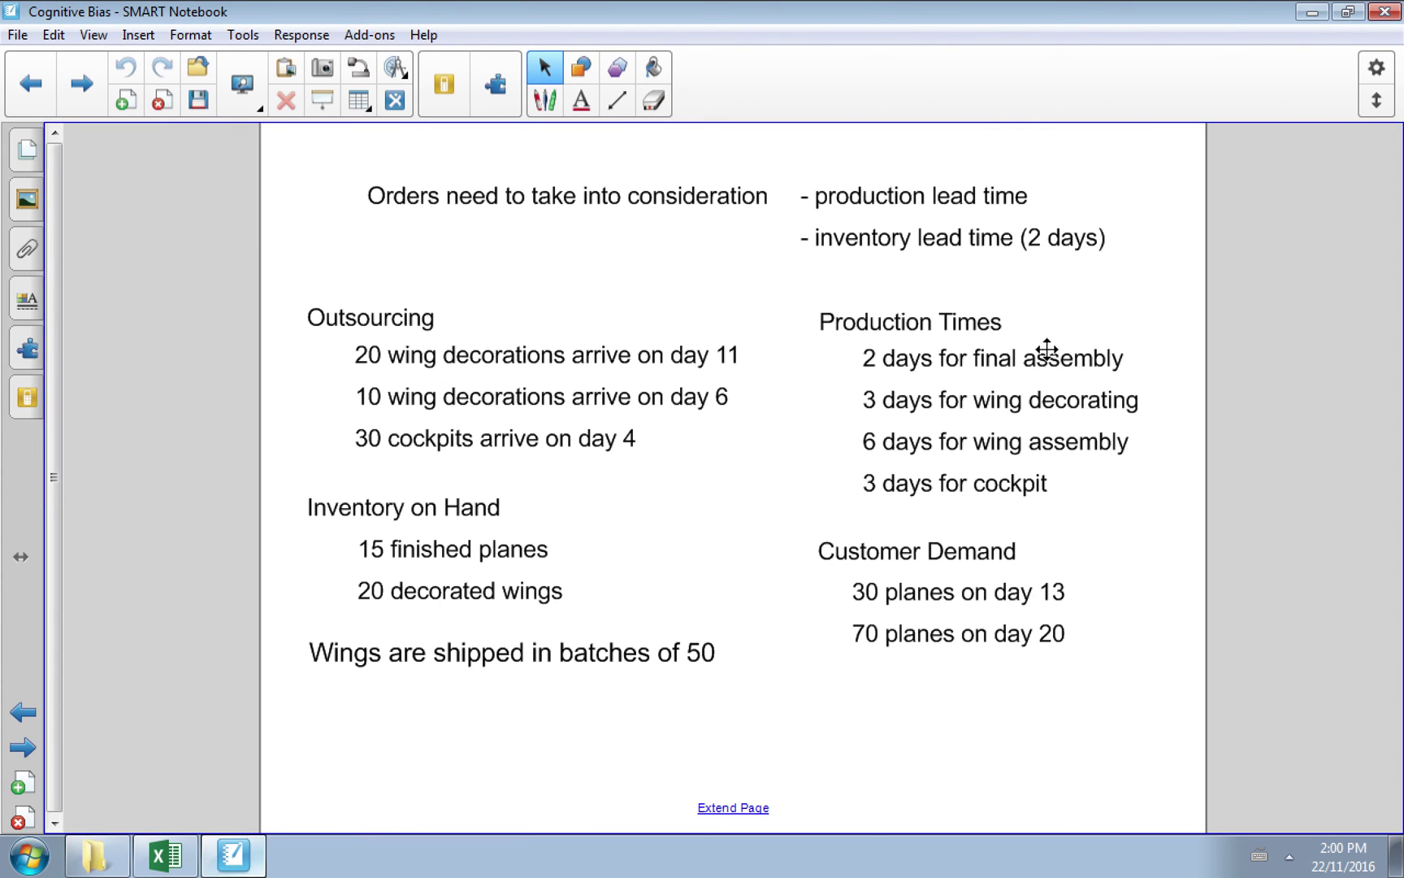
pyautogui.click(181, 859)
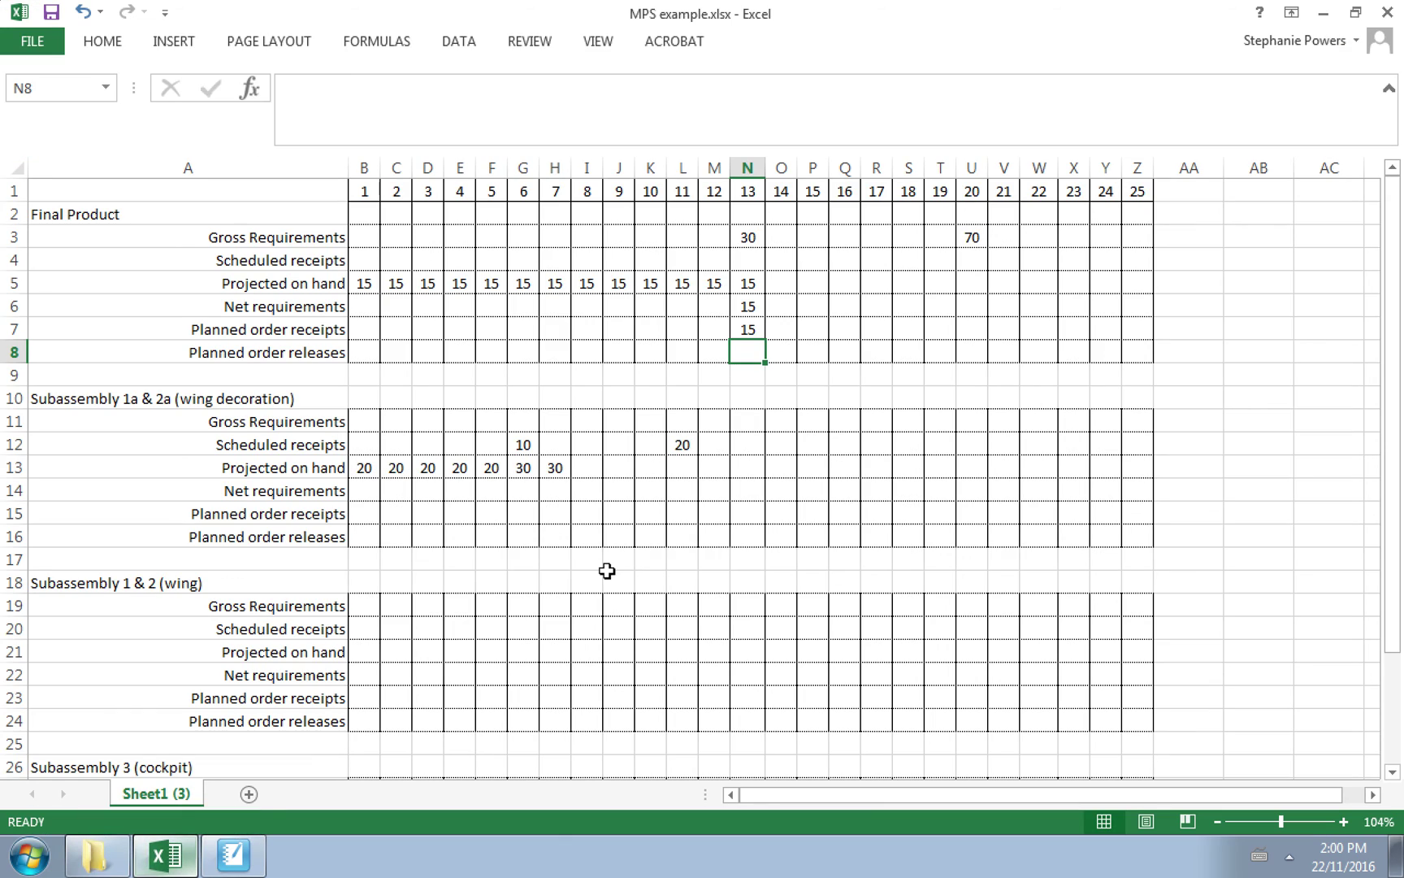
pyautogui.click(712, 347)
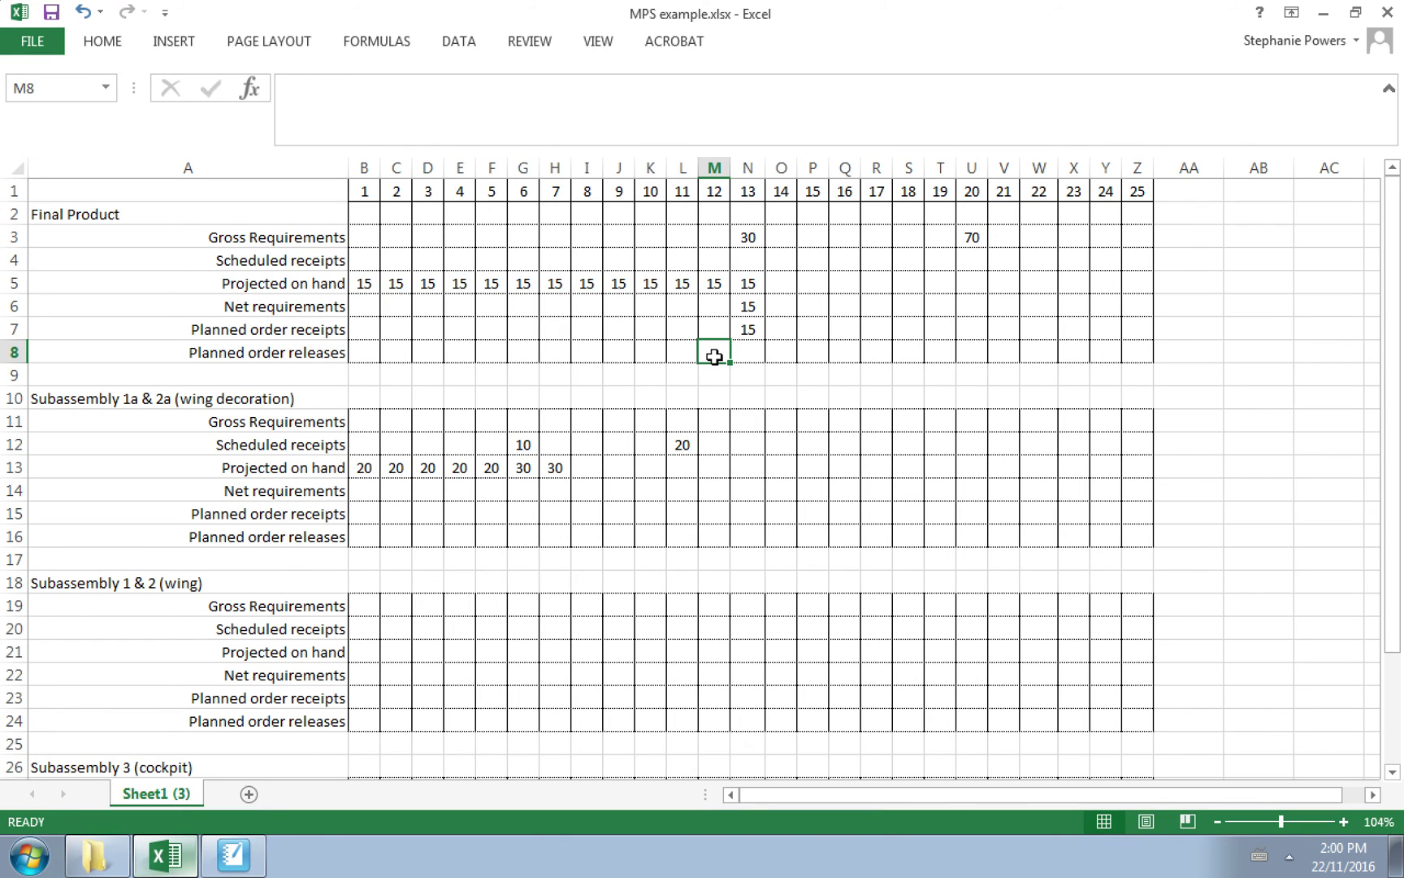
pyautogui.click(680, 350)
pyautogui.moveTo(680, 350); pyautogui.dragTo(713, 350)
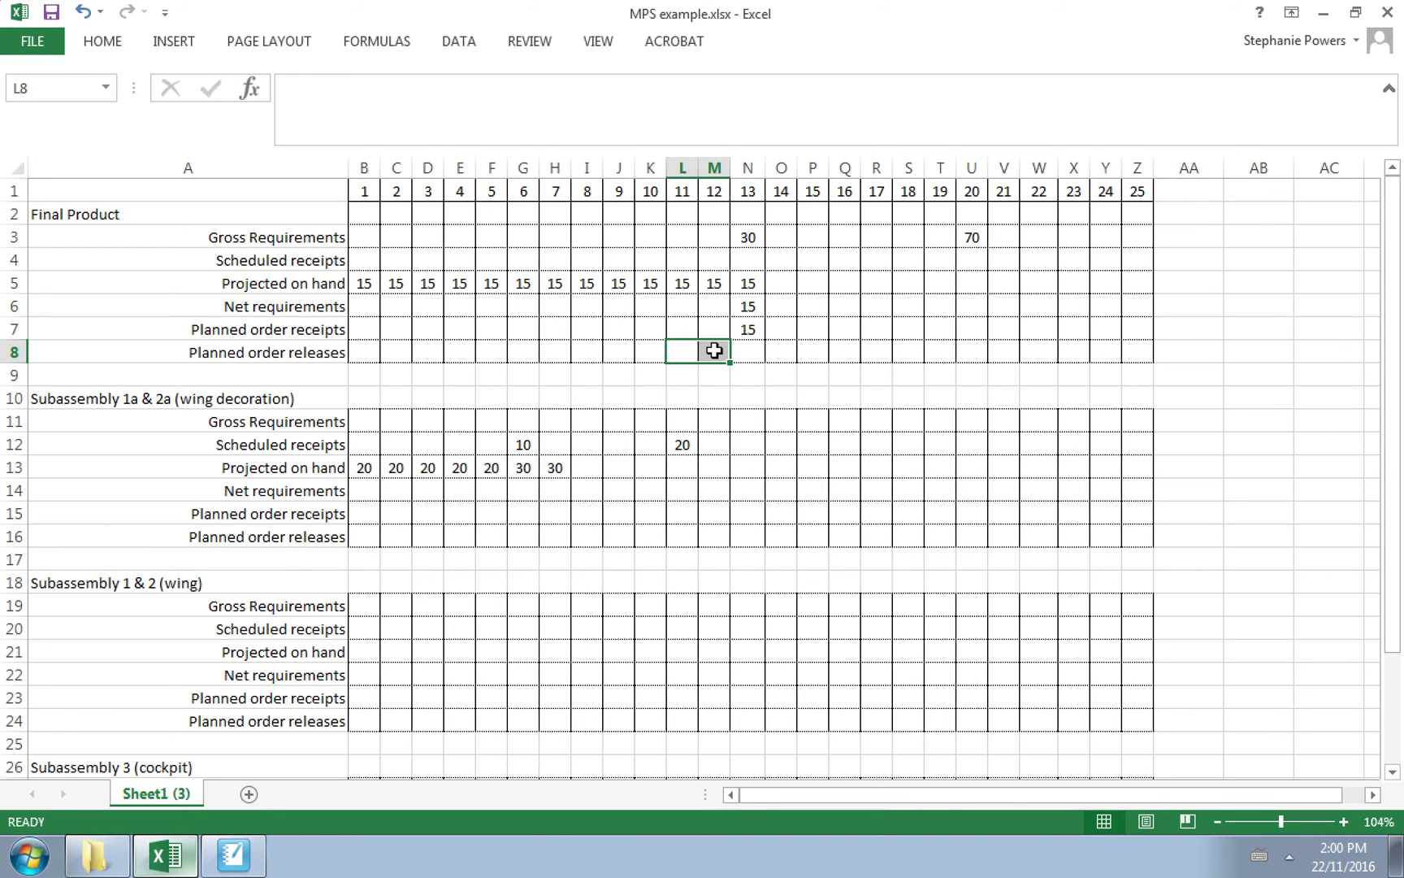
pyautogui.moveTo(646, 352); pyautogui.dragTo(596, 349)
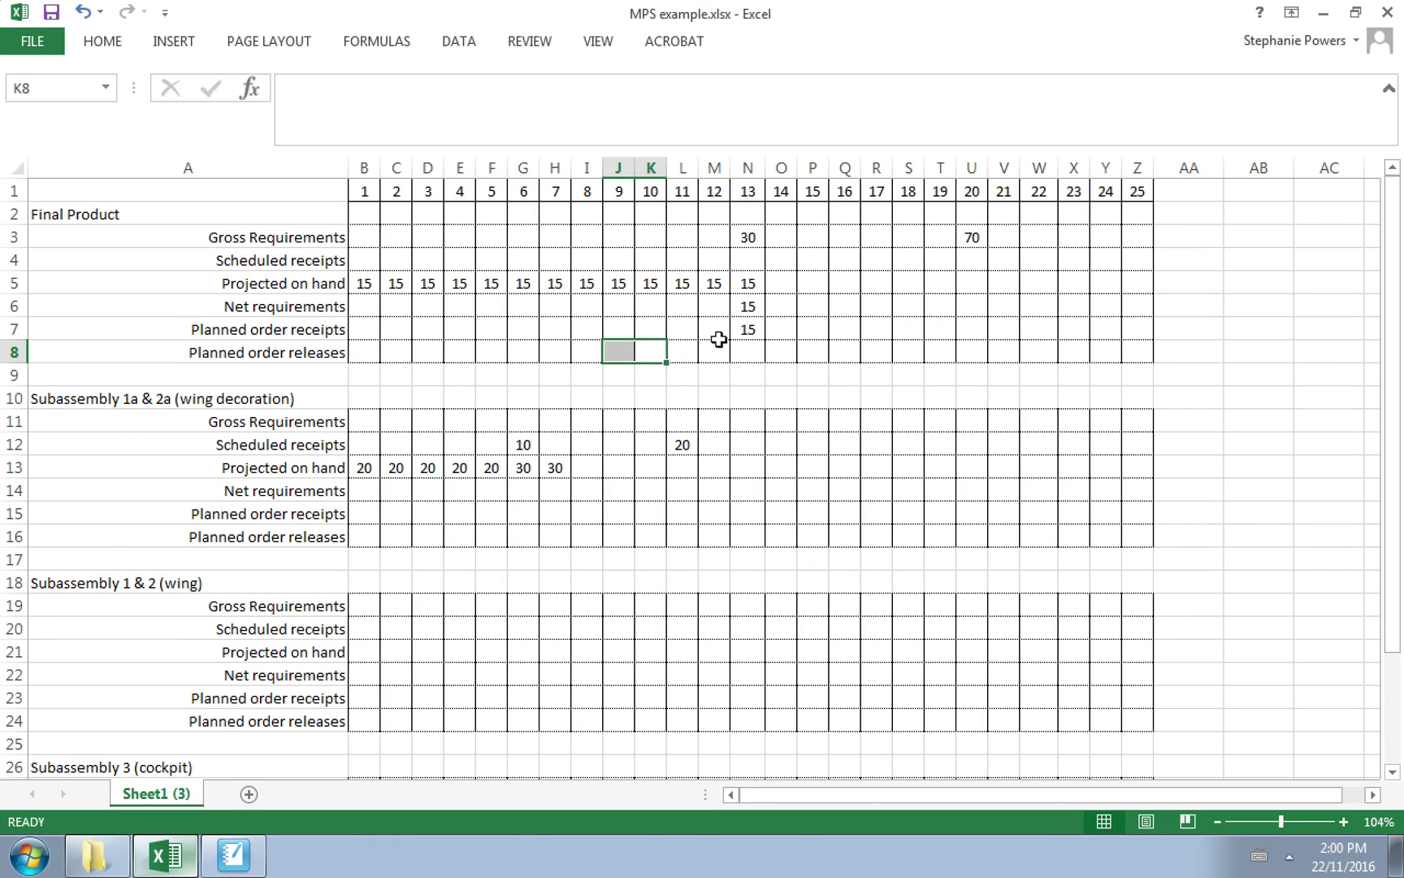
pyautogui.click(743, 351)
pyautogui.press('Left')
pyautogui.press('Left')
pyautogui.press('Left')
pyautogui.press('Left')
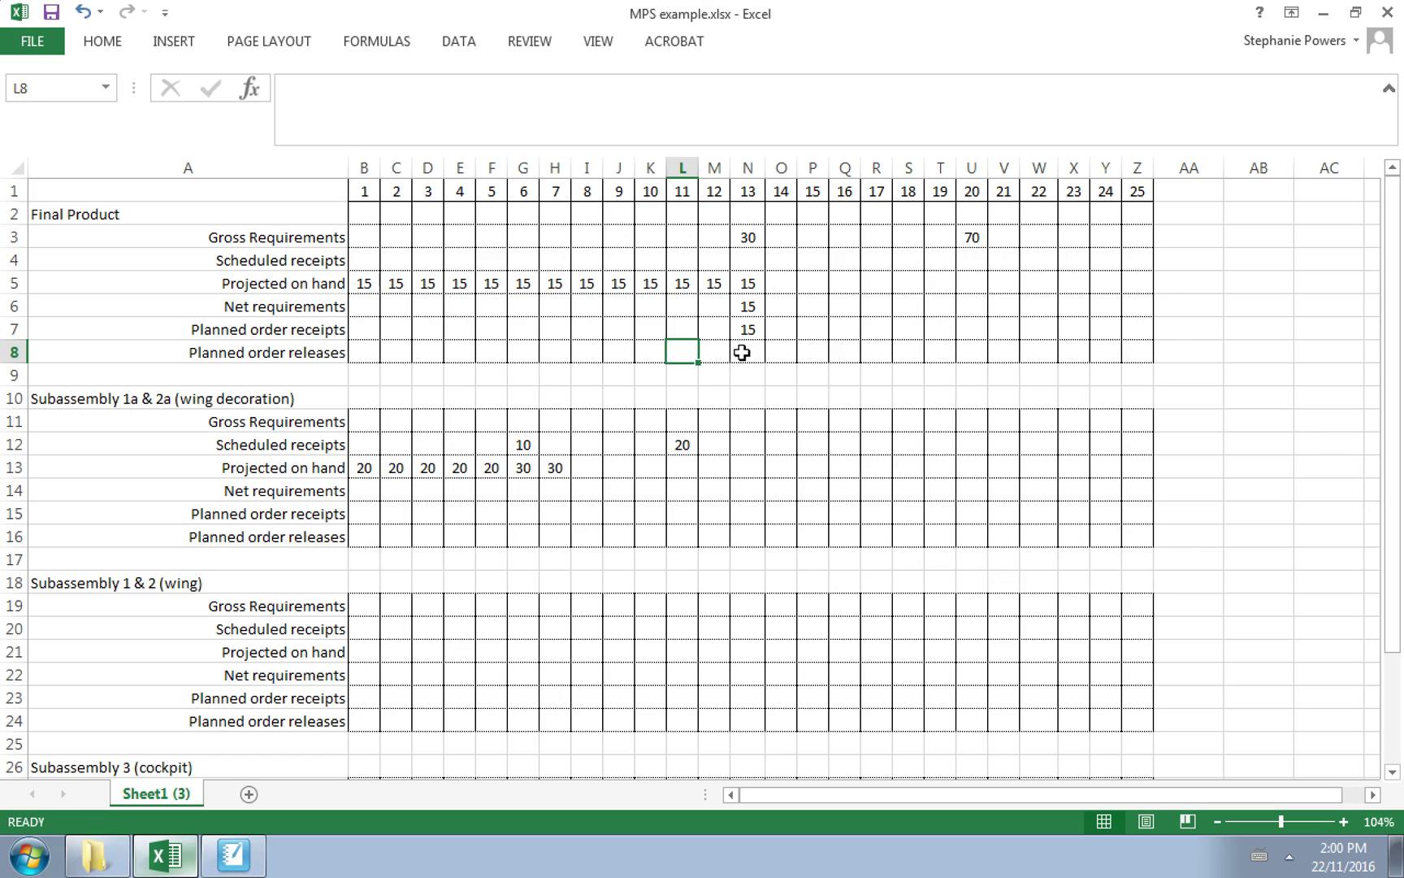
pyautogui.write('15')
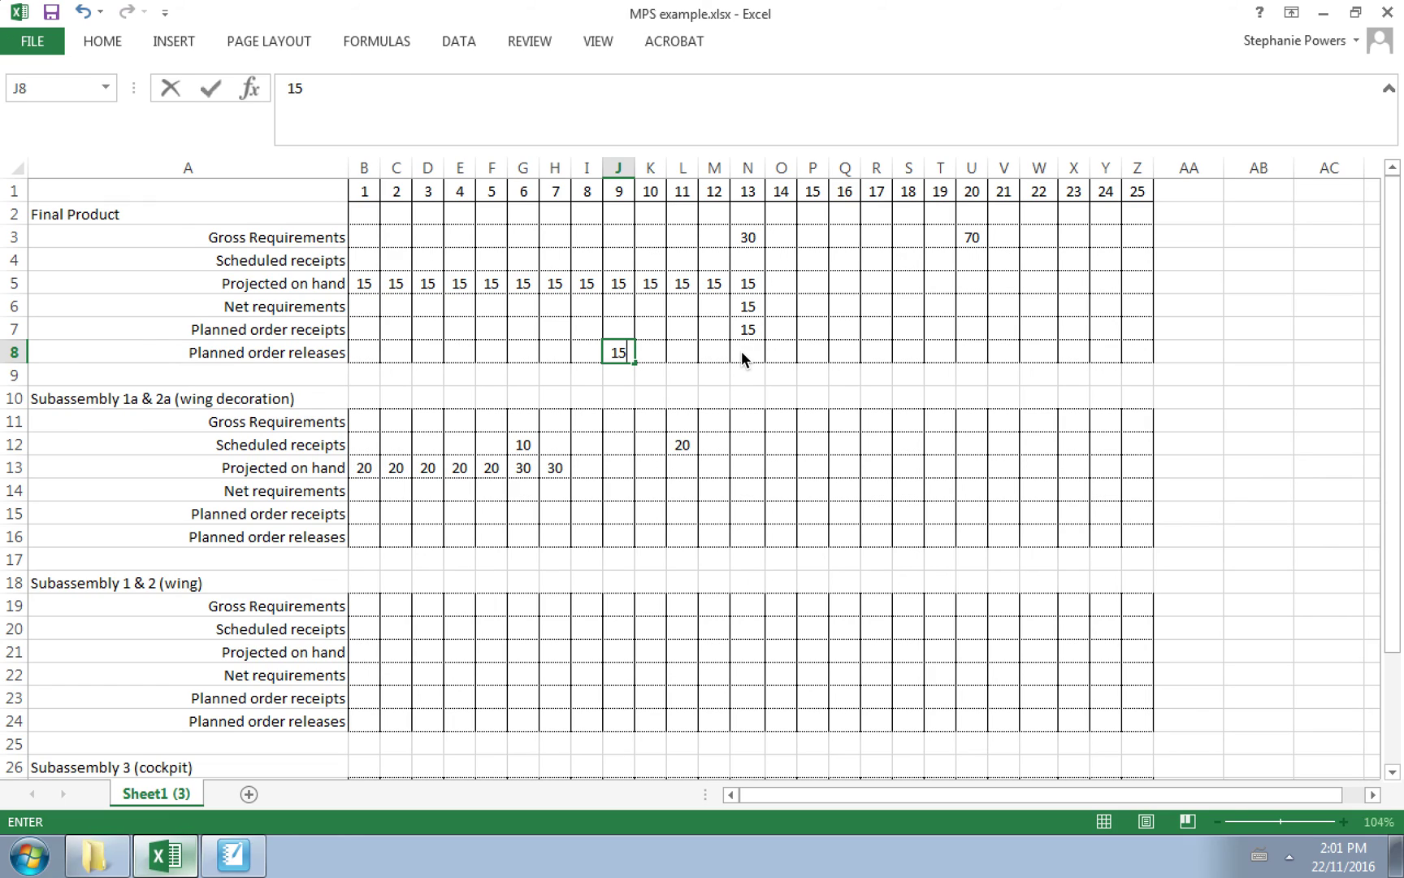
# Fill the final product's projected on hand with 0 for each day from 14 to 20
pyautogui.click(780, 282)
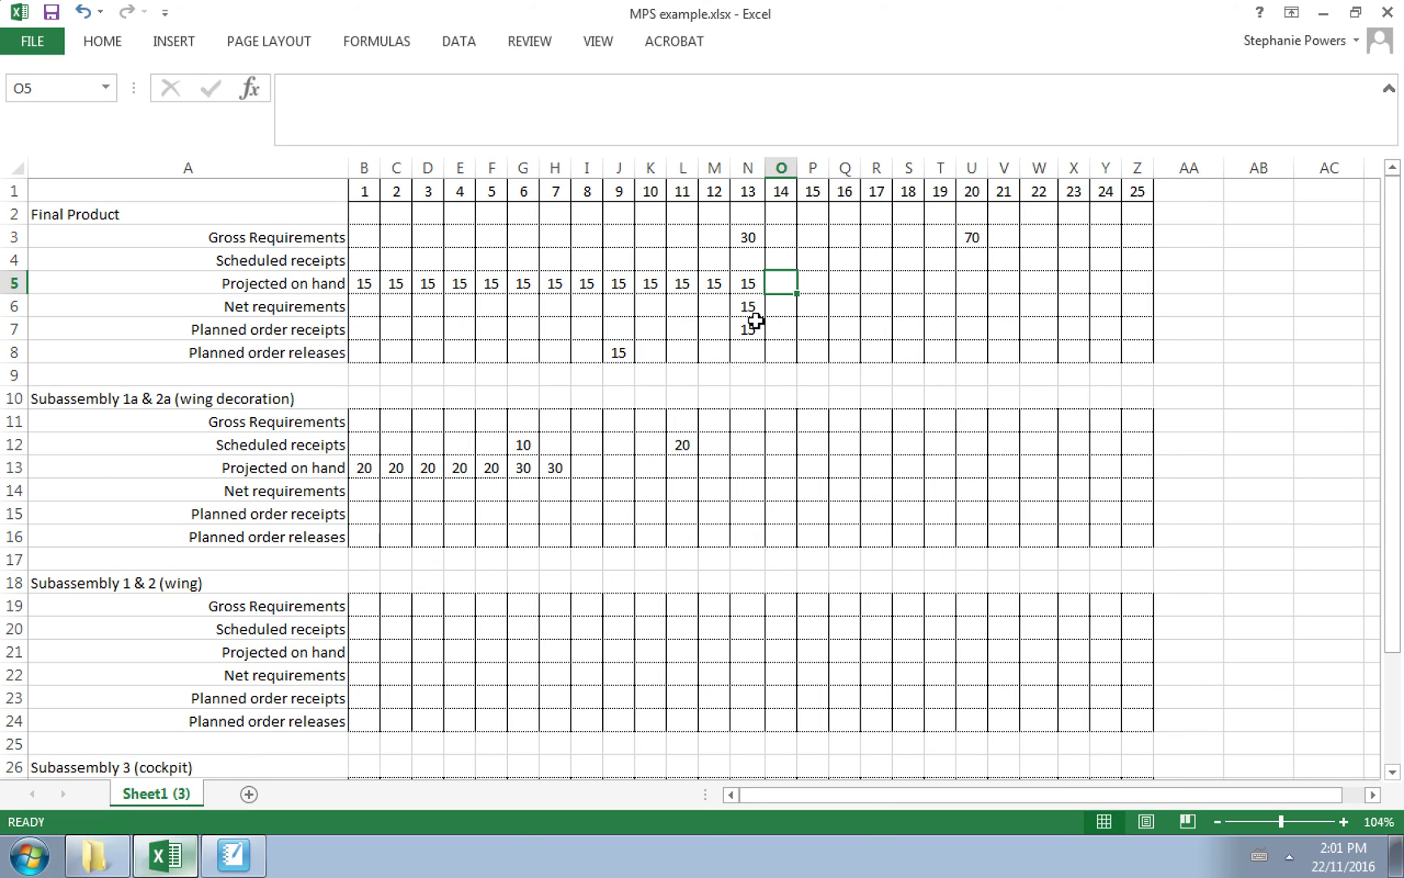
pyautogui.click(751, 241)
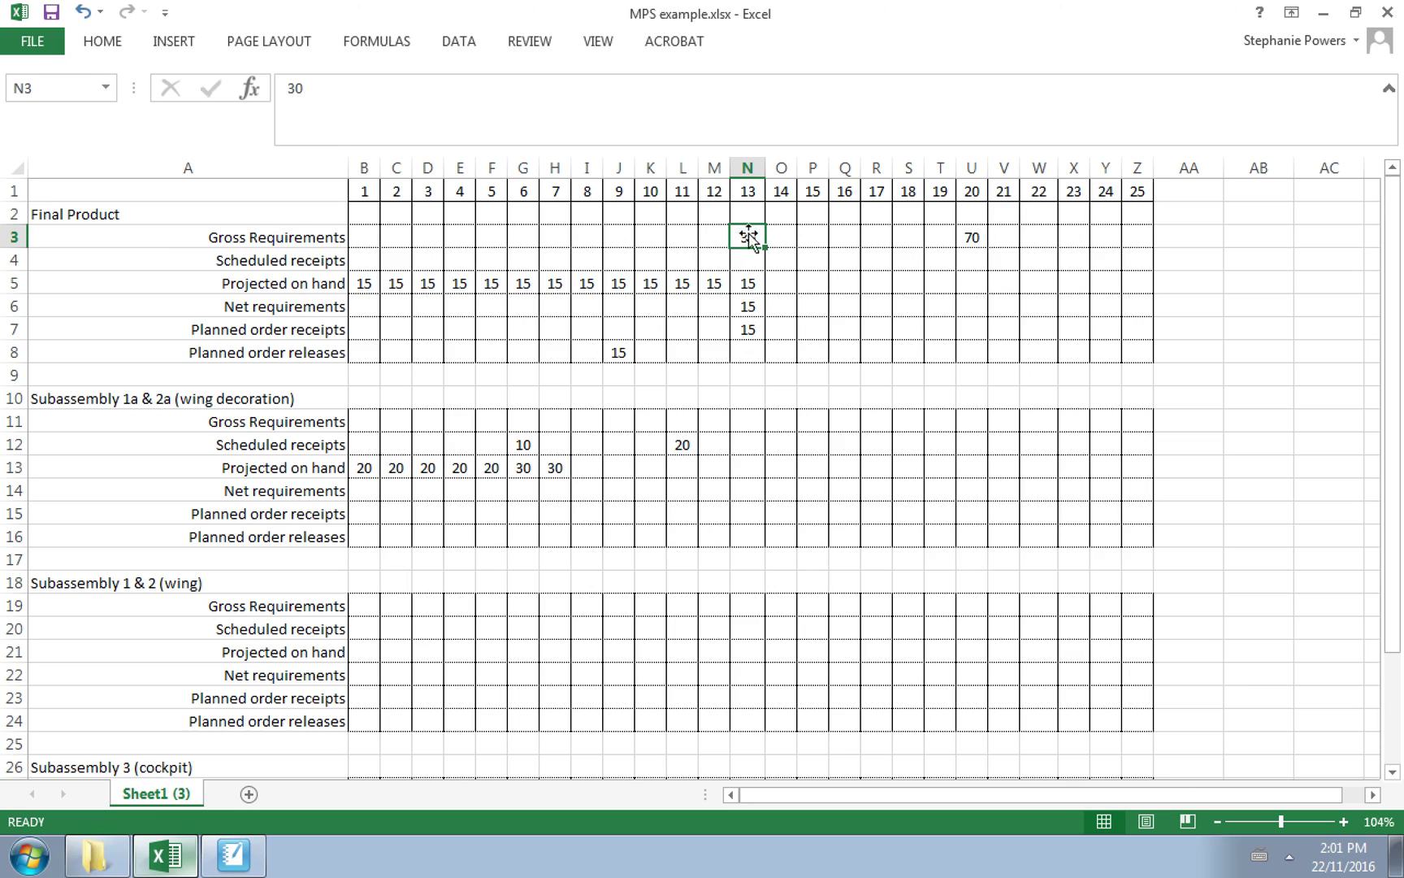
pyautogui.click(779, 283)
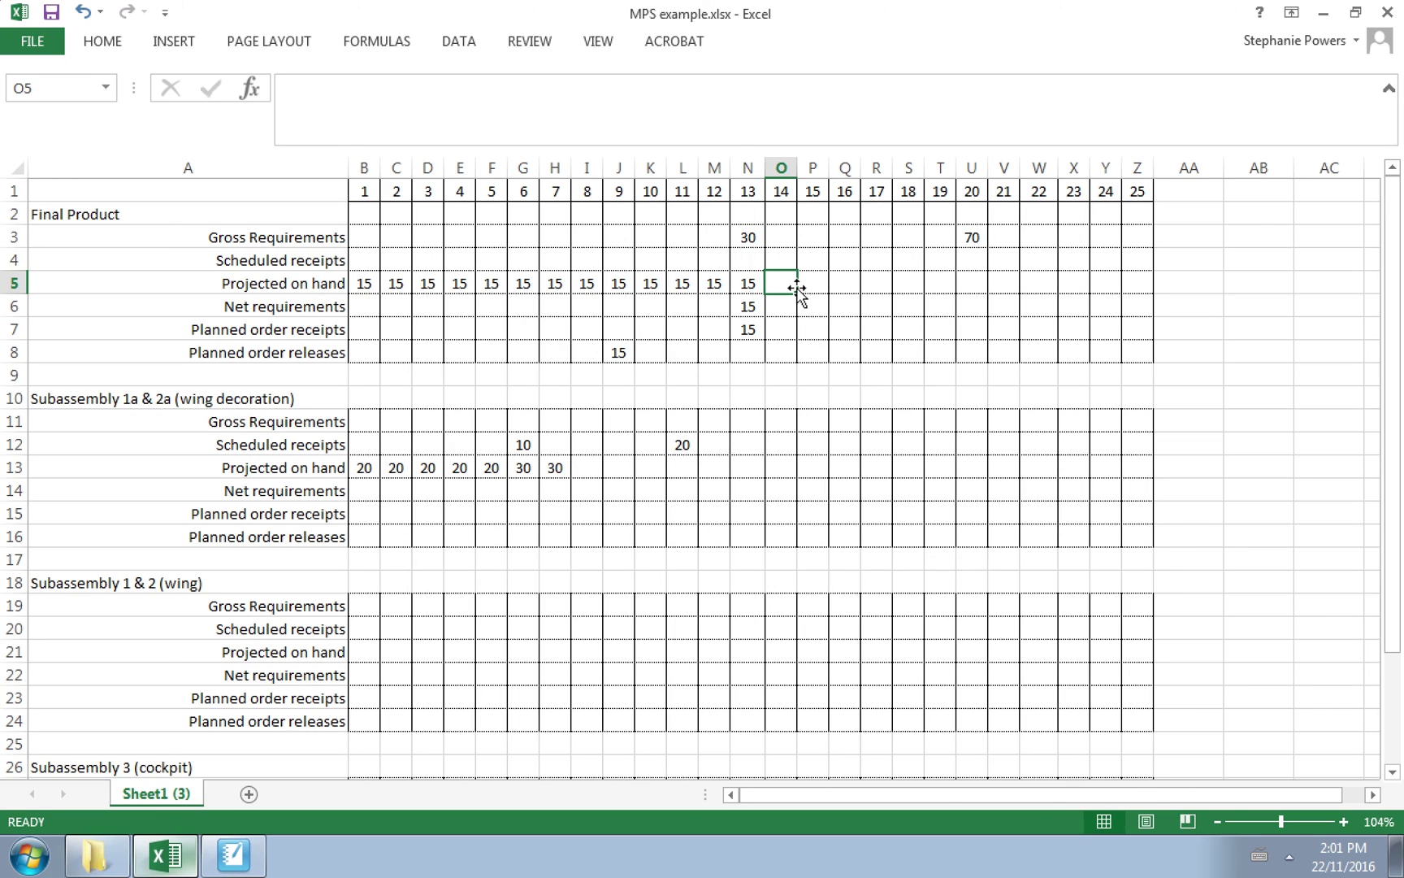
pyautogui.write('0')
pyautogui.press('Tab')
pyautogui.write('0')
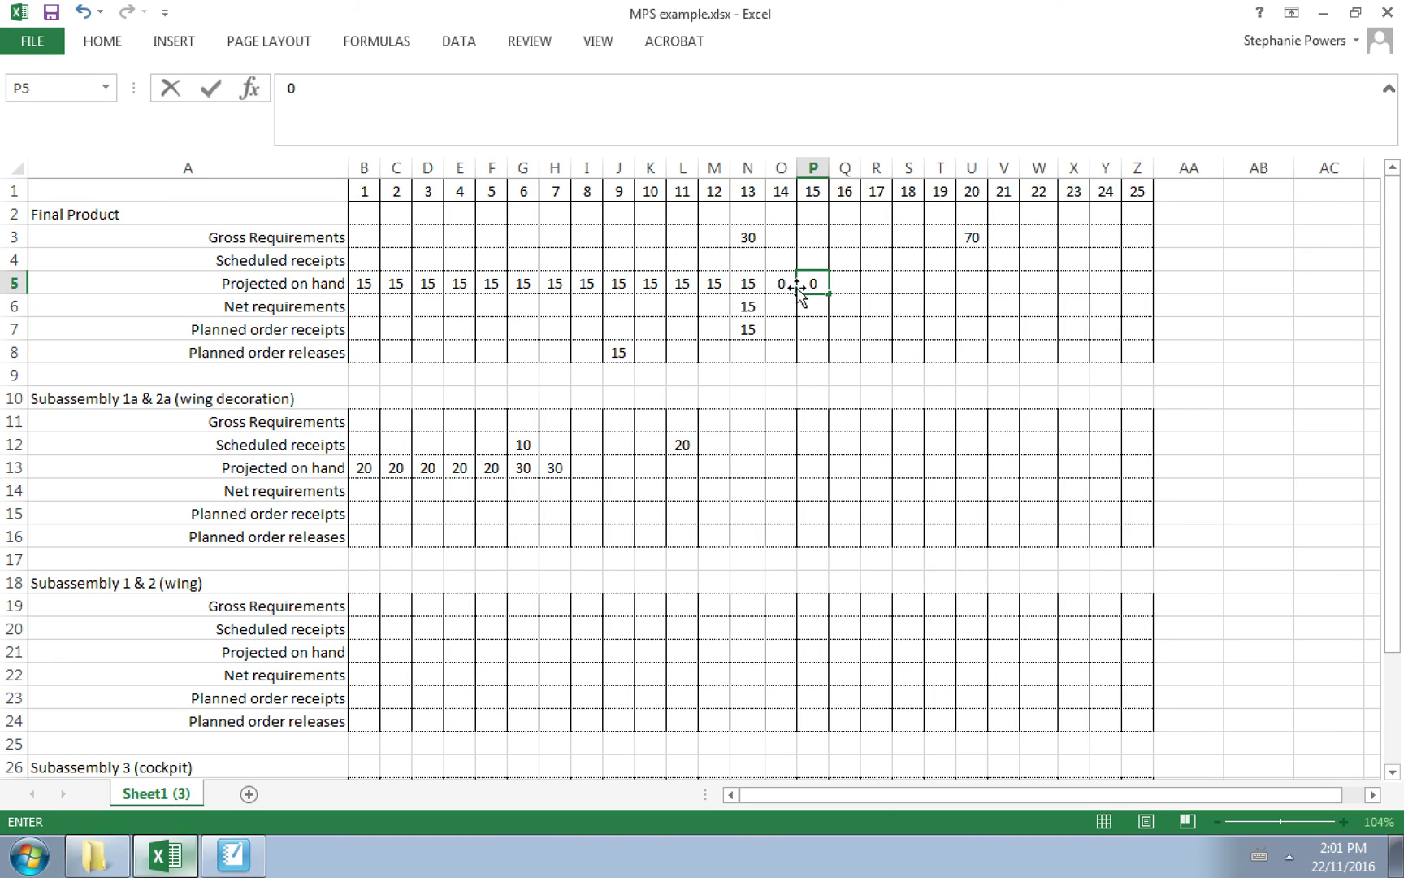
pyautogui.press('Tab')
pyautogui.write('0')
pyautogui.press('Tab')
pyautogui.write('0')
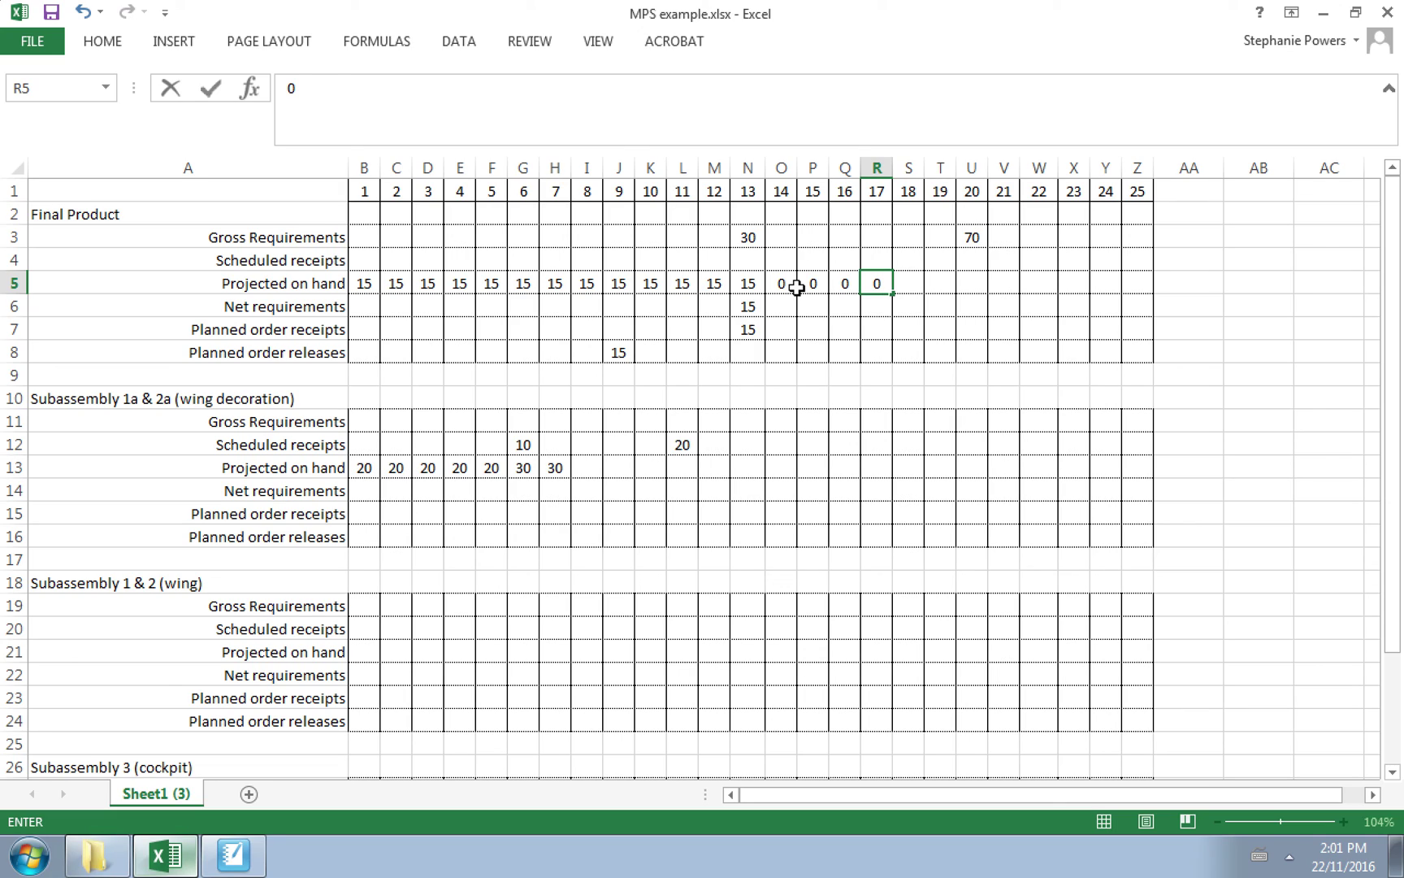
pyautogui.press('Tab')
pyautogui.write('0')
pyautogui.press('Tab')
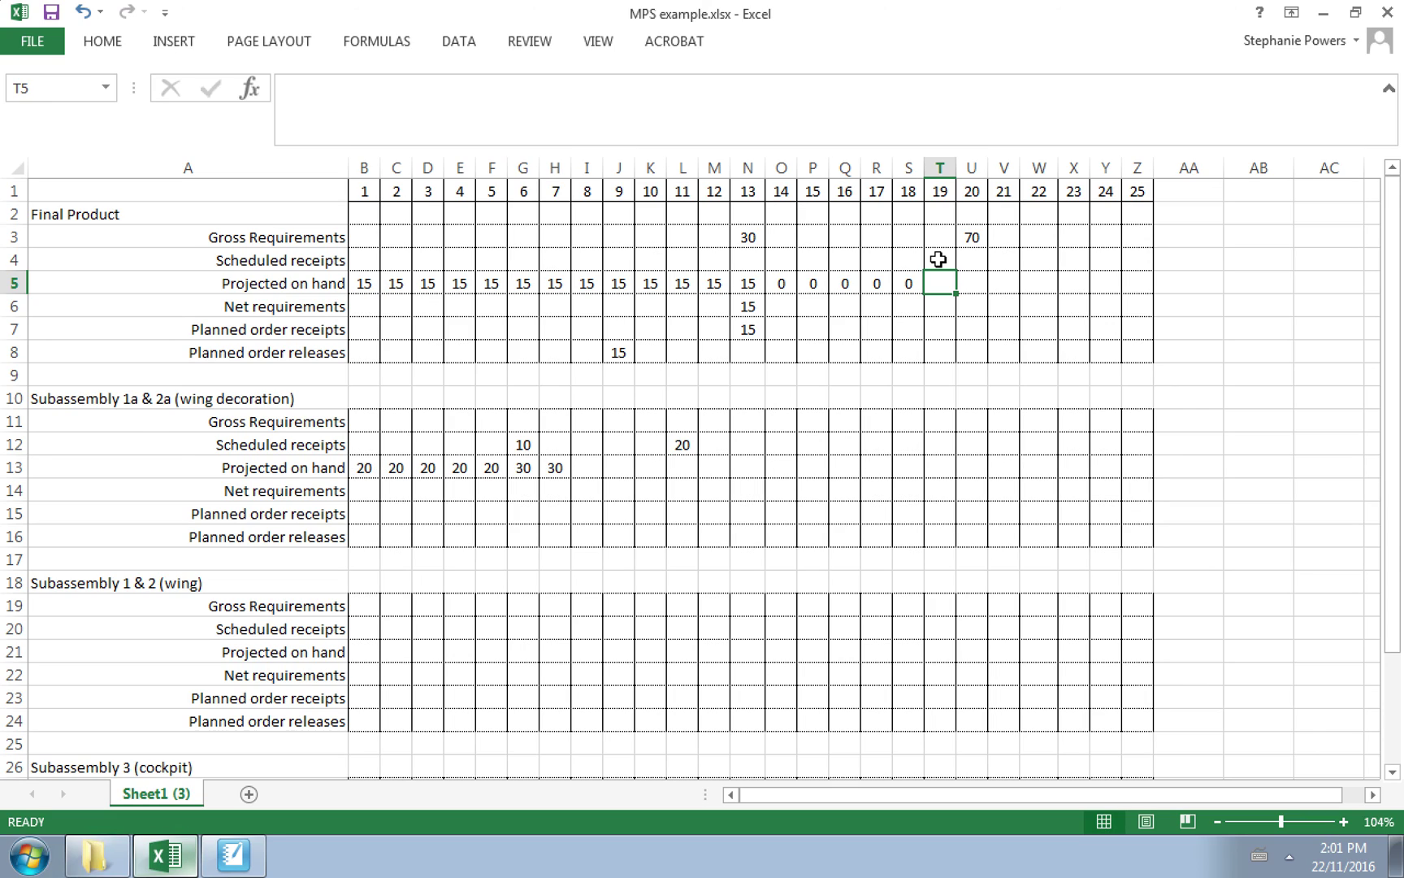
pyautogui.write('0')
pyautogui.press('Tab')
pyautogui.write('0')
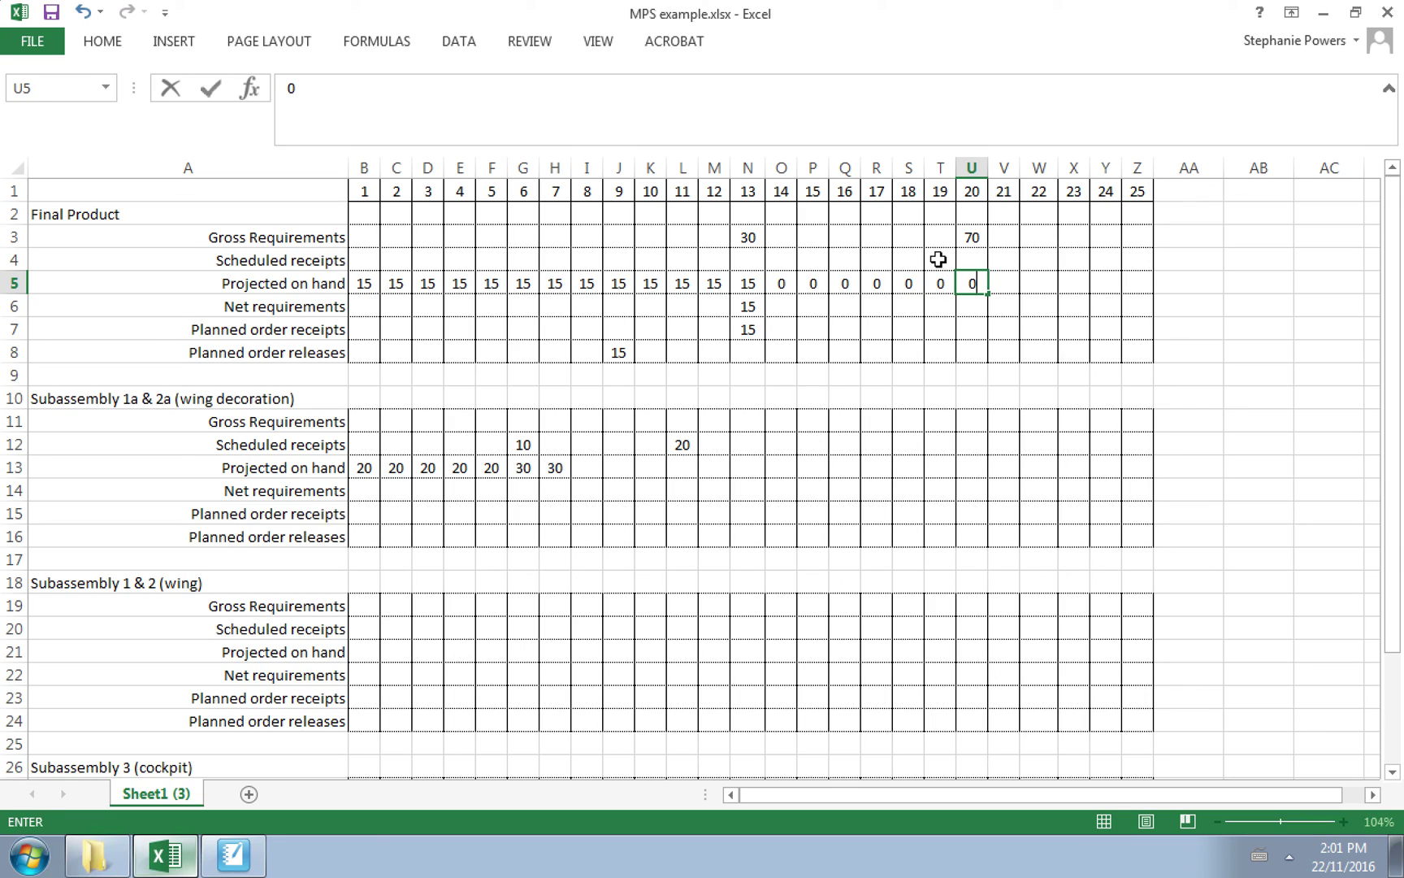
# Enter 70 in both the net requirements and the planned order receipts of the final product for day 20
pyautogui.click(978, 306)
pyautogui.doubleClick(978, 306)
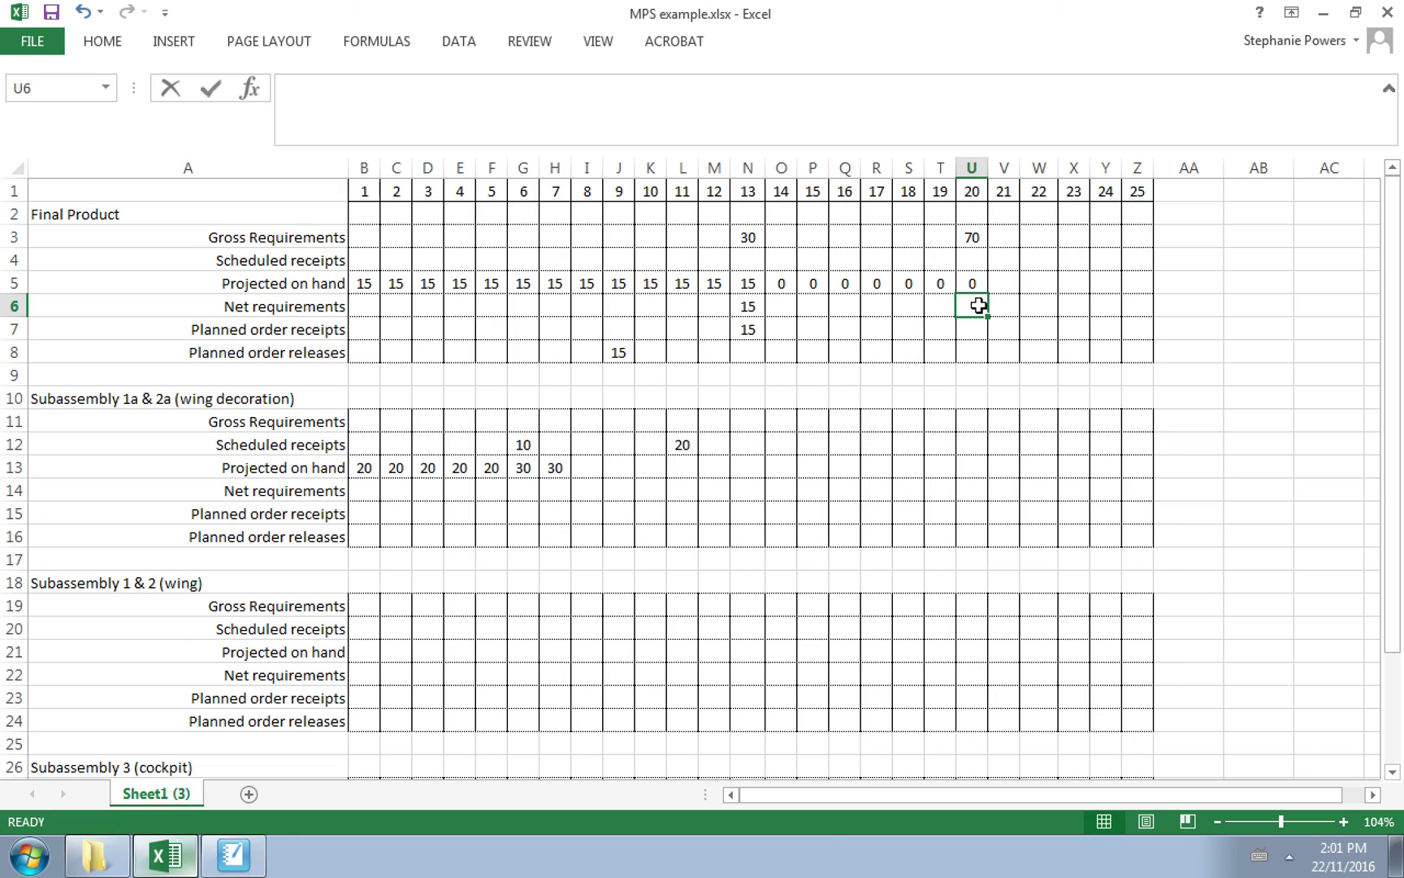
pyautogui.write('70')
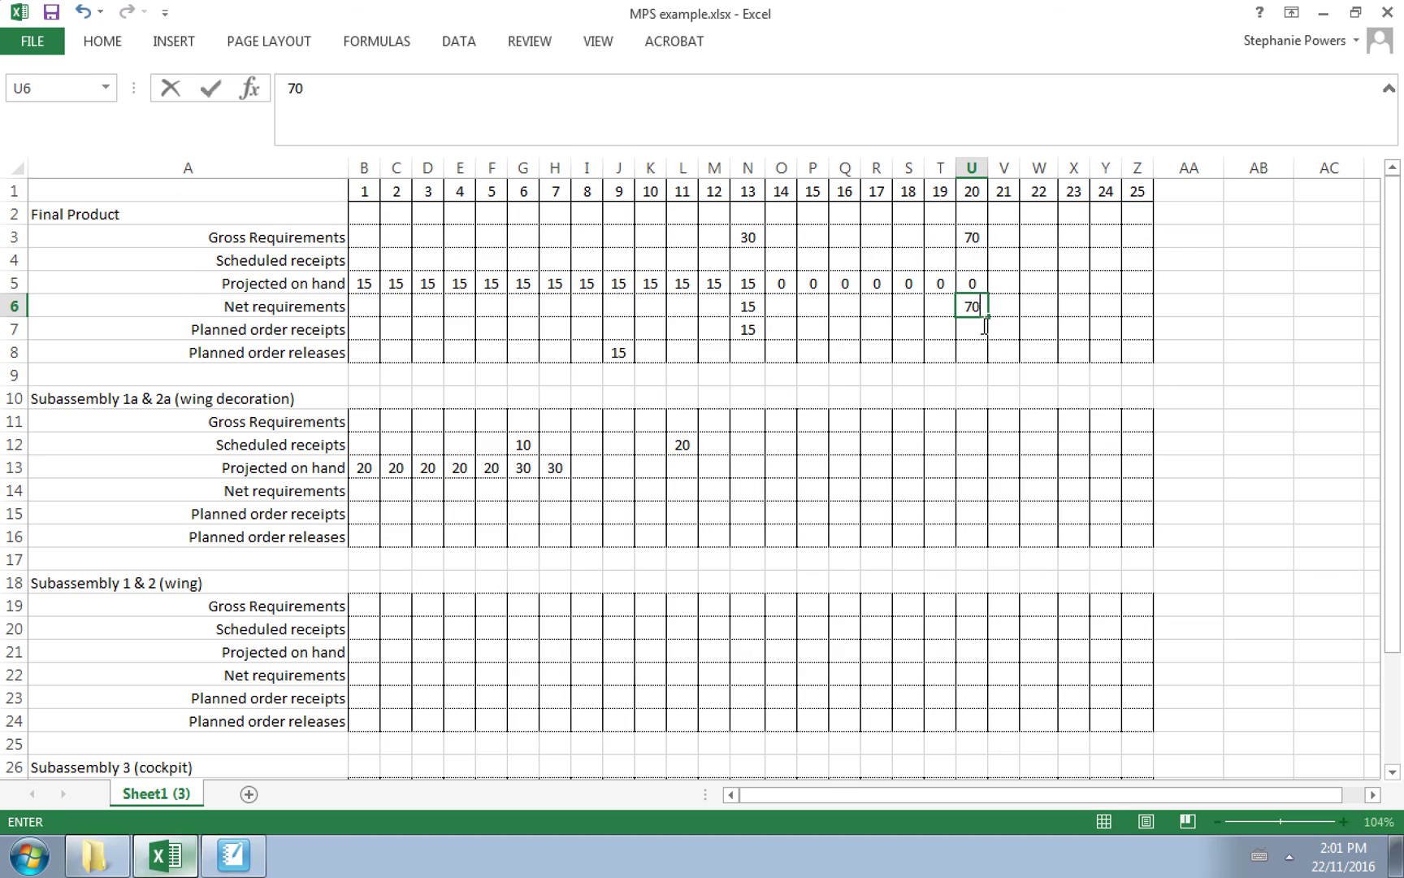
pyautogui.click(976, 329)
pyautogui.write('70')
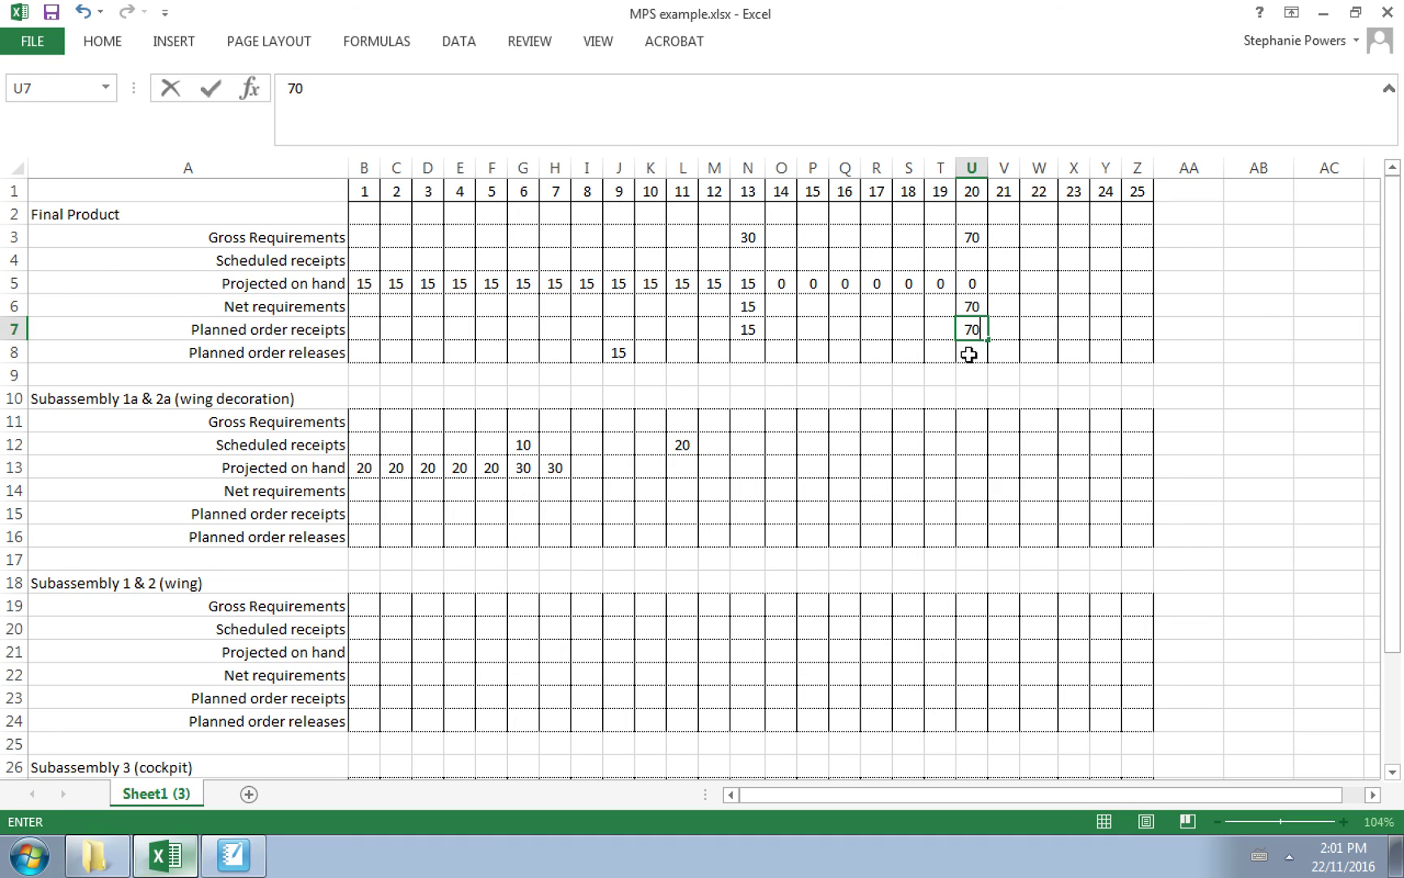
# Count back four days from day 20 and enter 70 in the final product's planned order releases for day 16
pyautogui.click(936, 353)
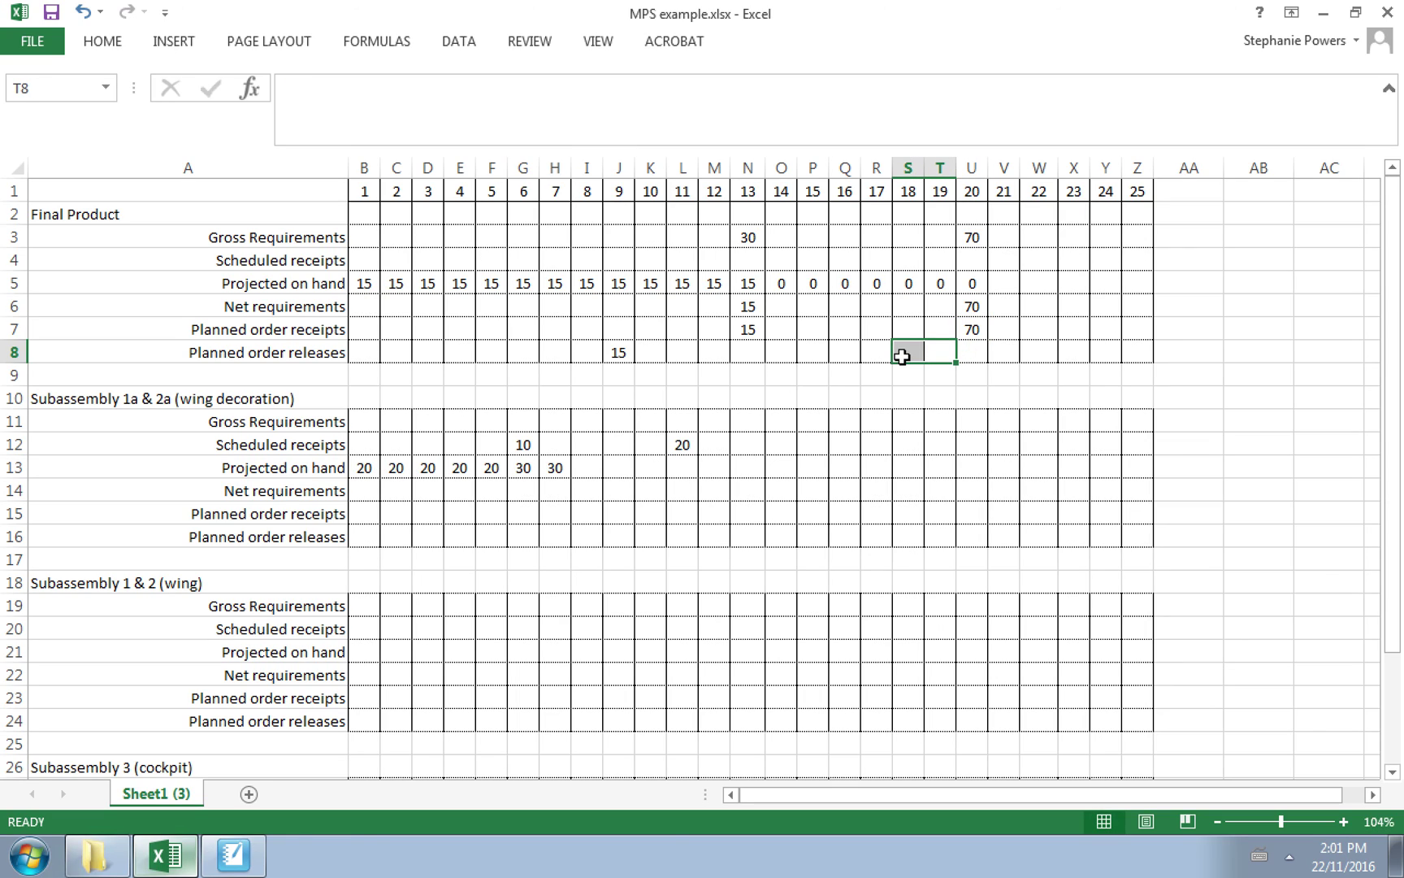
pyautogui.moveTo(876, 353); pyautogui.dragTo(840, 352)
pyautogui.click(840, 353)
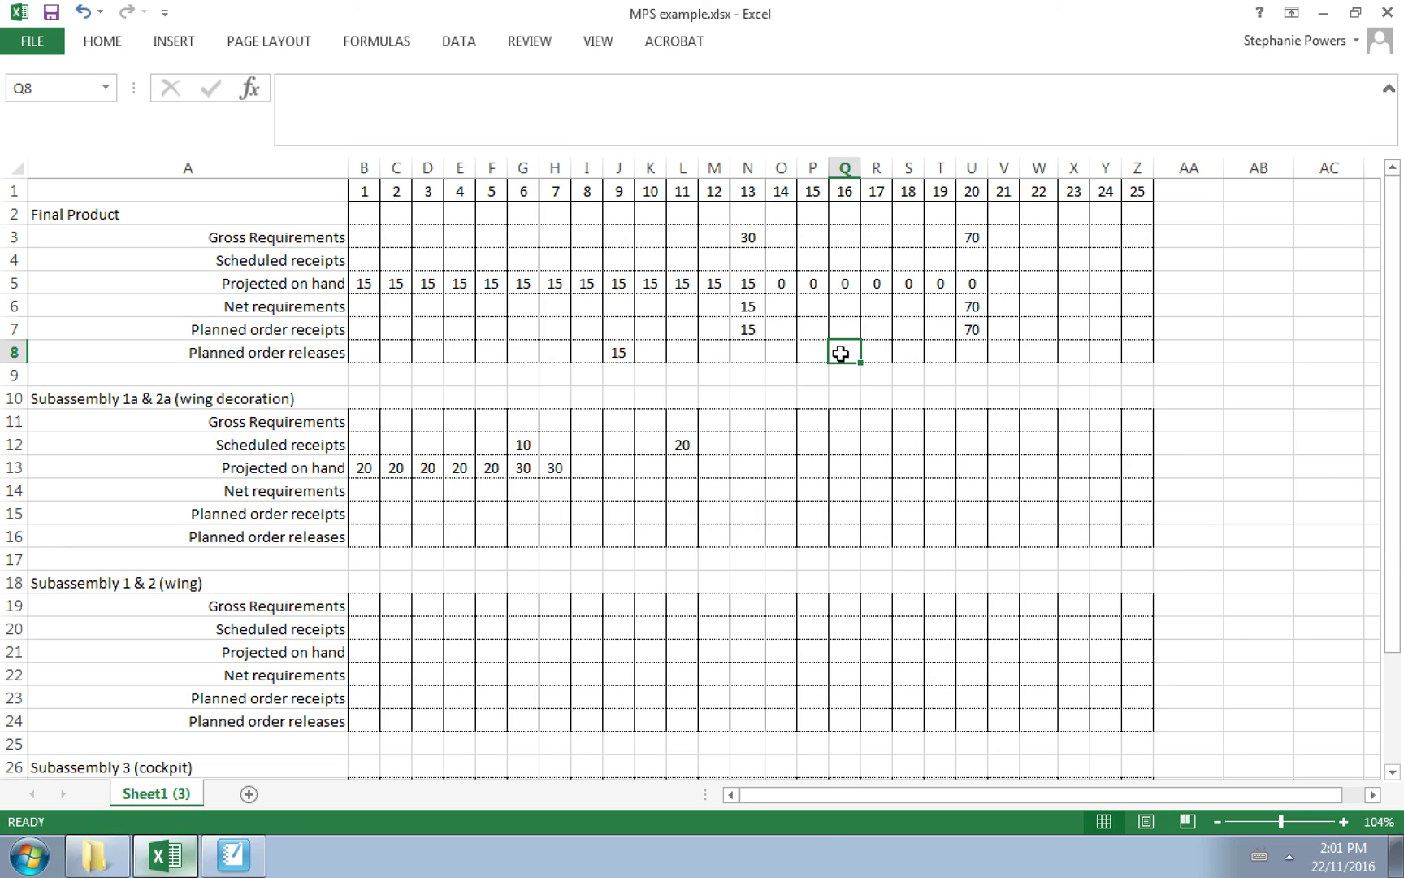
pyautogui.write('70')
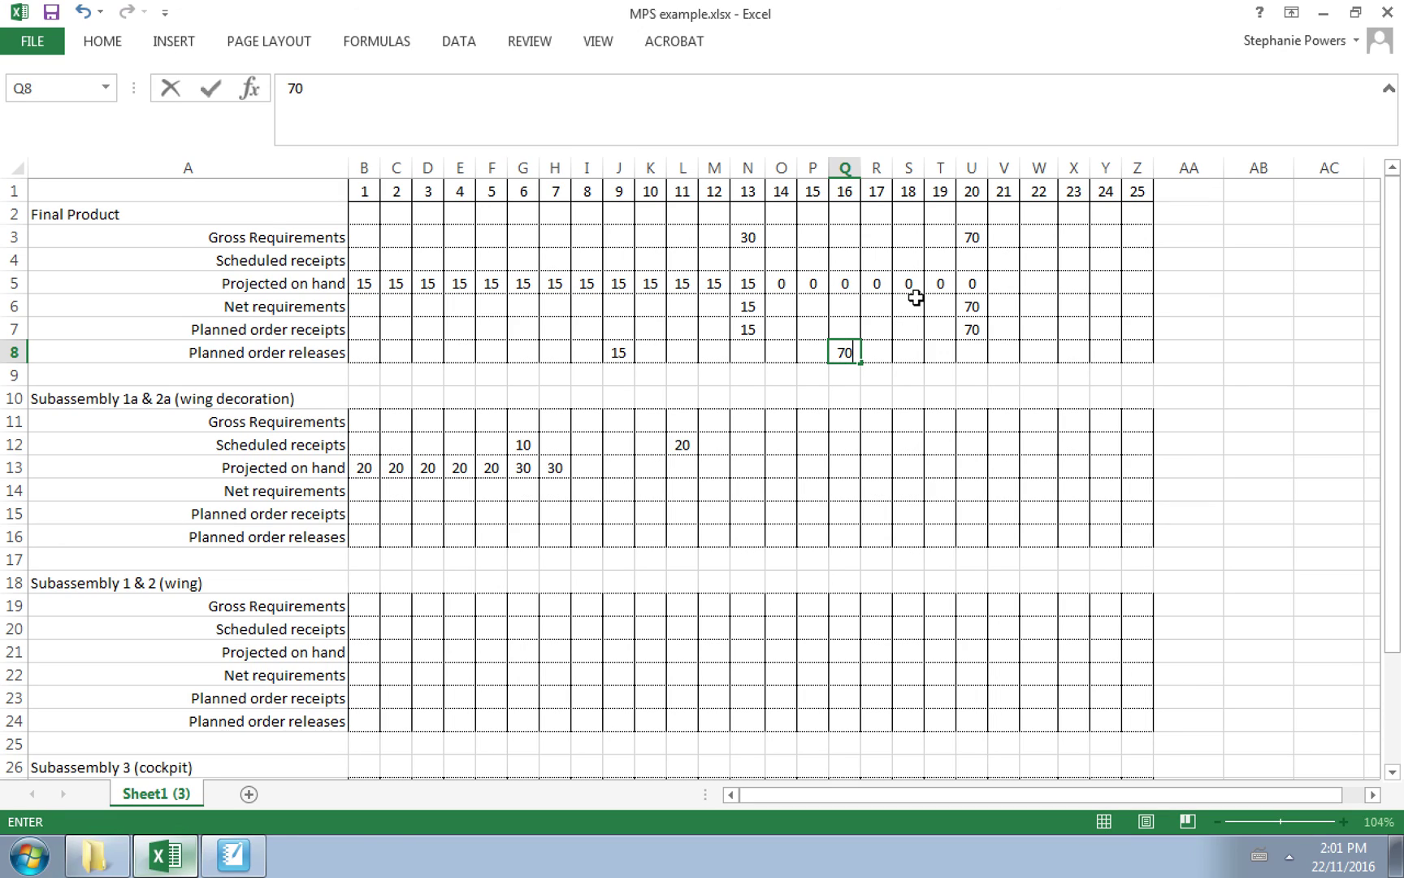